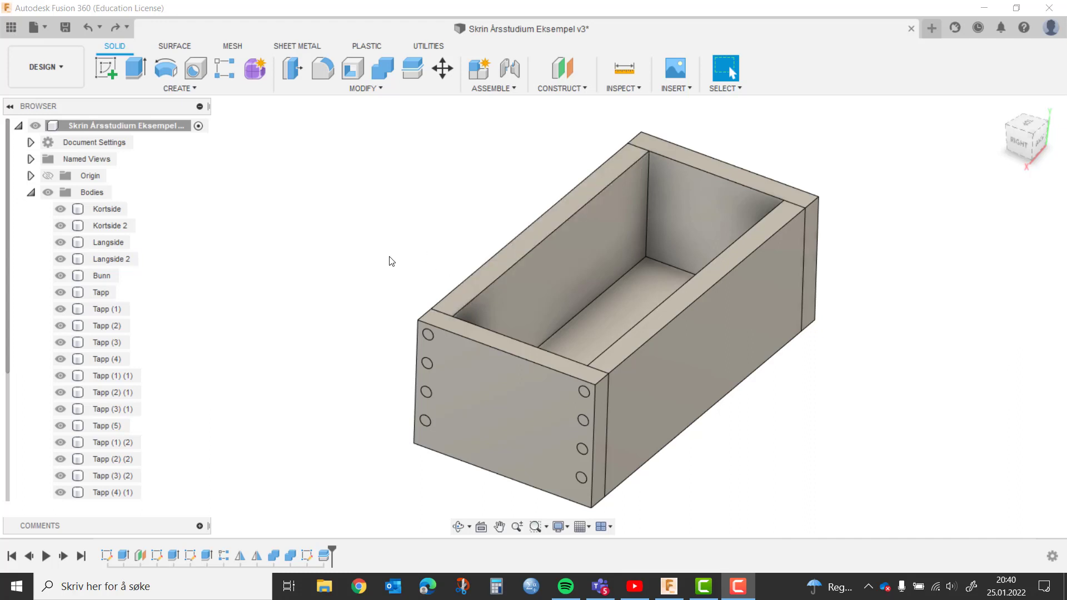
# - Browse the workspace list for Drawing options without switching workspaces
pyautogui.click(64, 69)
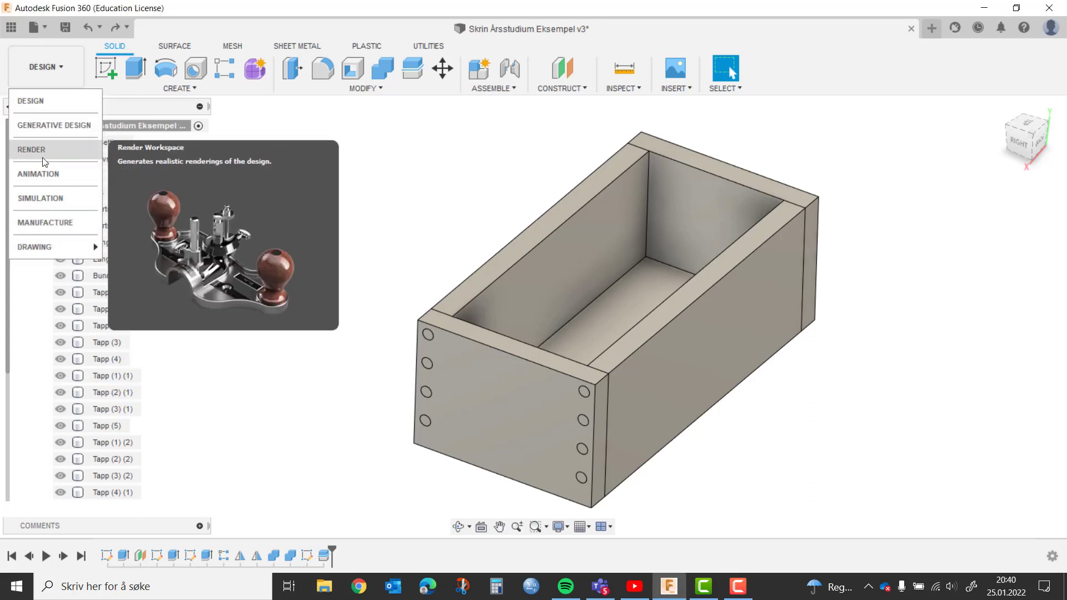
pyautogui.click(452, 214)
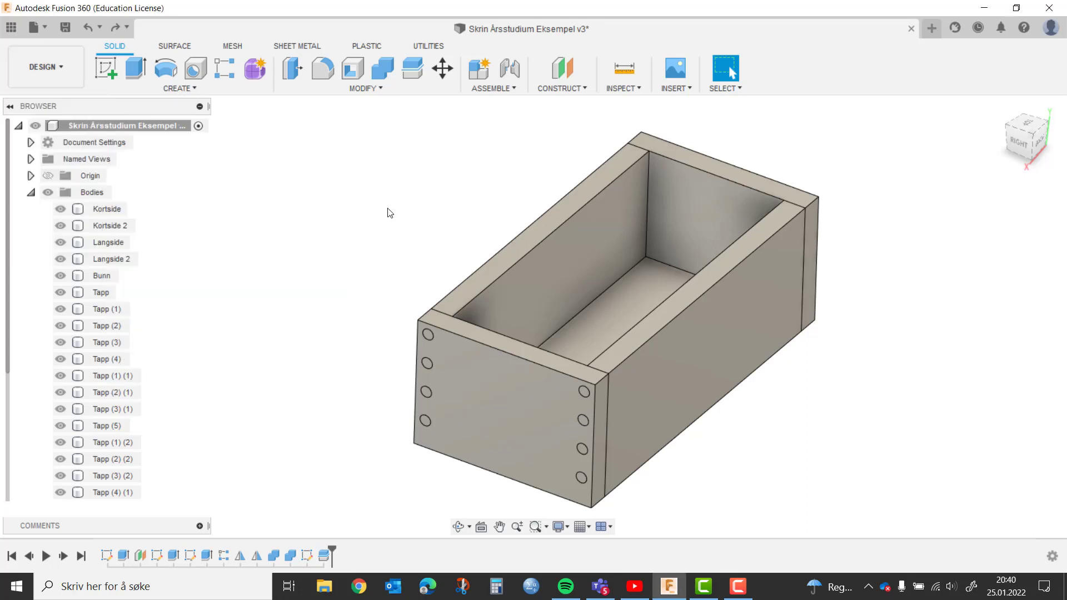
pyautogui.click(43, 58)
pyautogui.moveTo(35, 247)
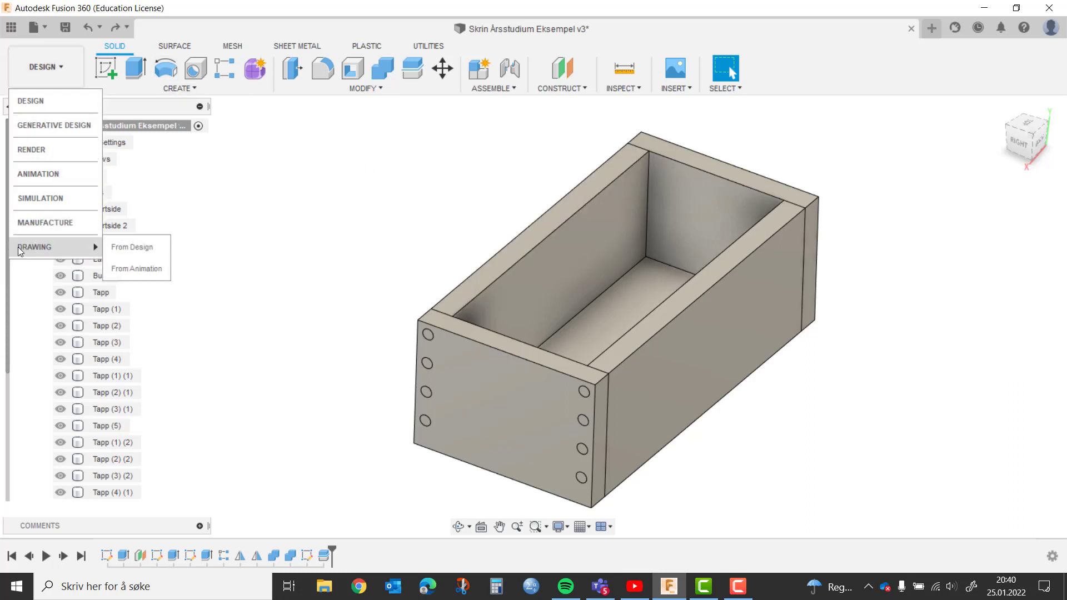
pyautogui.click(350, 220)
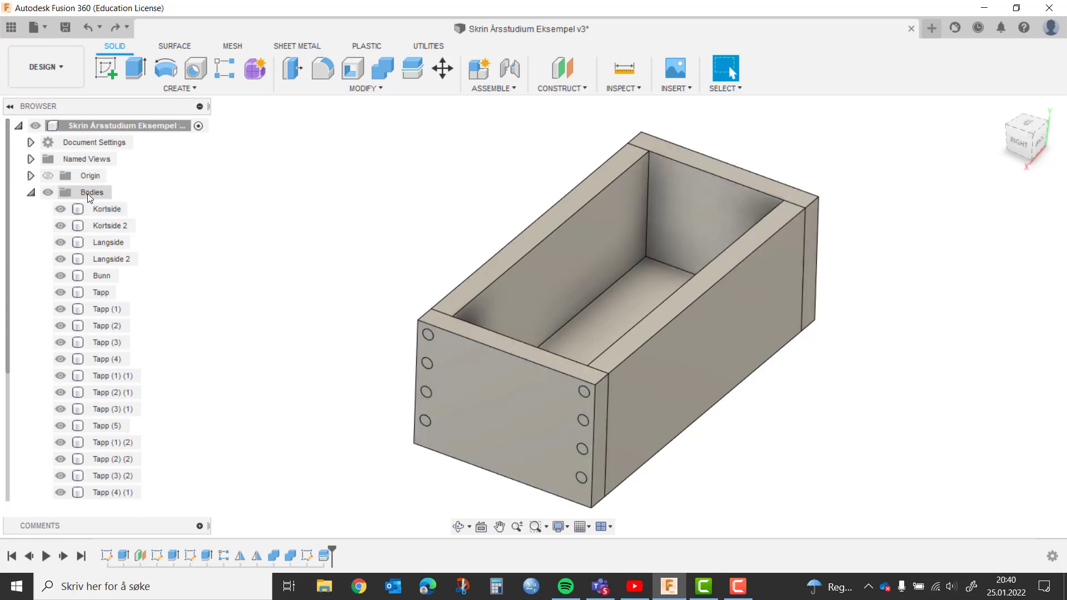
# - Add two new groups under Bodies and name them Skrog and Tapper
pyautogui.rightClick(88, 194)
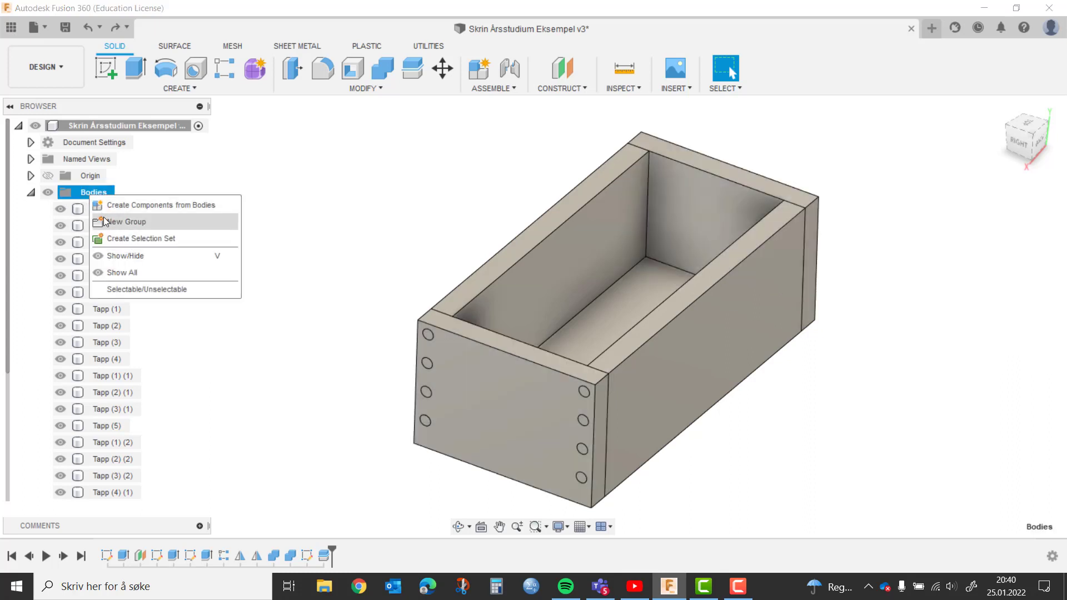
pyautogui.click(109, 225)
pyautogui.rightClick(88, 194)
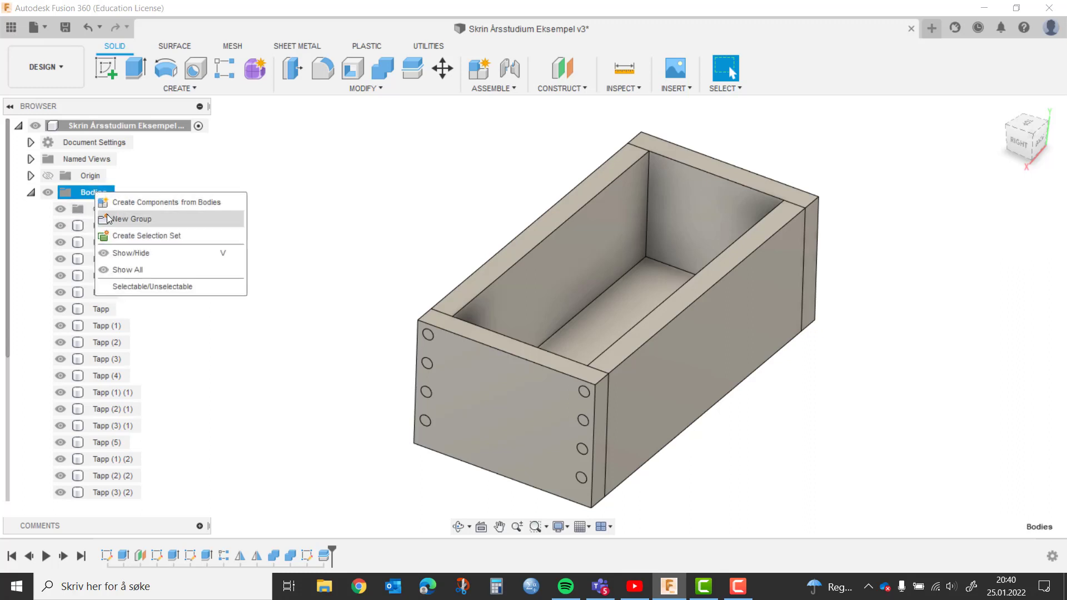
pyautogui.press('Escape')
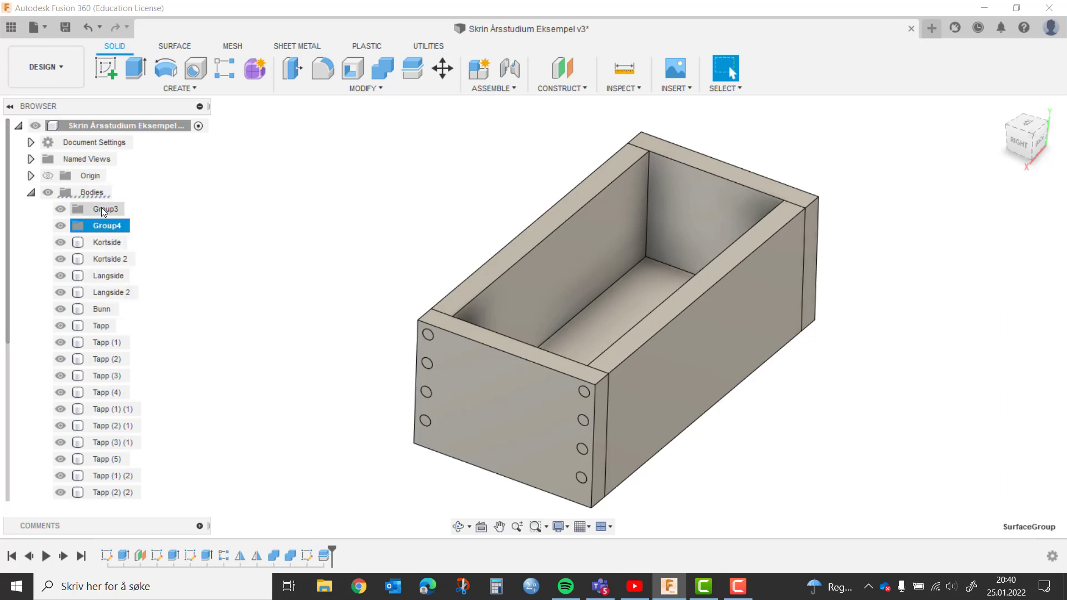
pyautogui.doubleClick(111, 210)
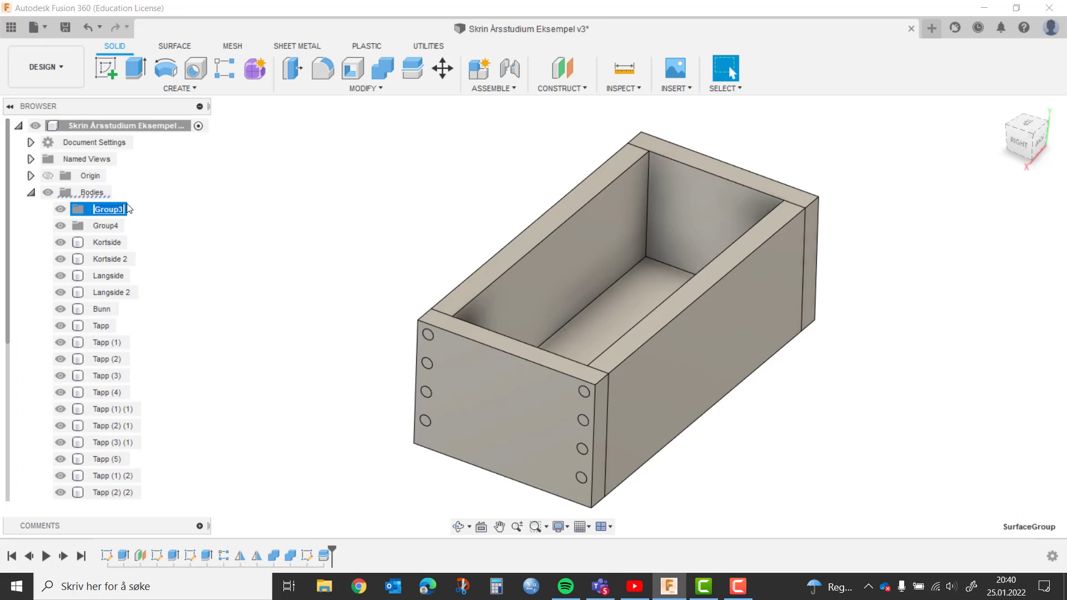
pyautogui.write('Skrog')
pyautogui.doubleClick(106, 226)
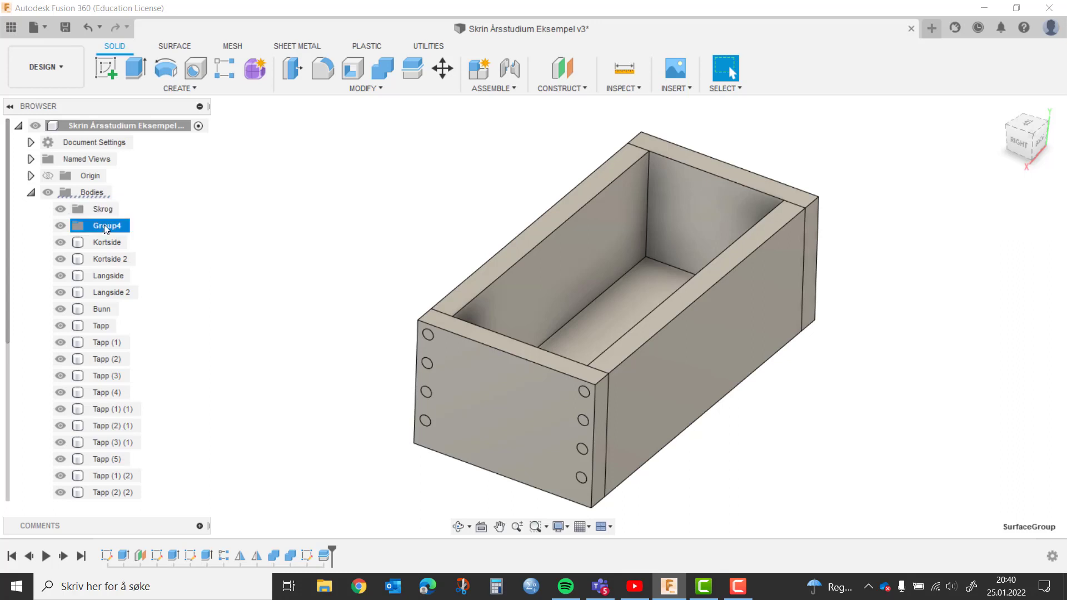
pyautogui.write('Tapper')
pyautogui.press('Return')
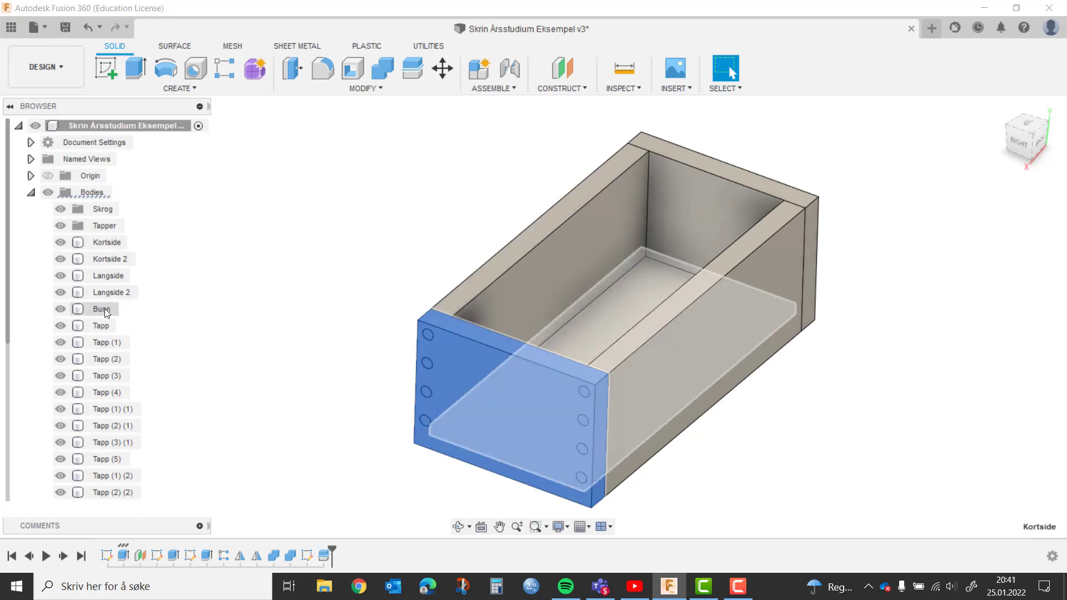
# - Move the five box panels, including Kortside, Langside and Bunn, into Skrog
pyautogui.click(103, 309)
pyautogui.keyDown('ctrl'); pyautogui.click(105, 275); pyautogui.keyUp('ctrl')
pyautogui.keyDown('ctrl'); pyautogui.click(103, 259); pyautogui.keyUp('ctrl')
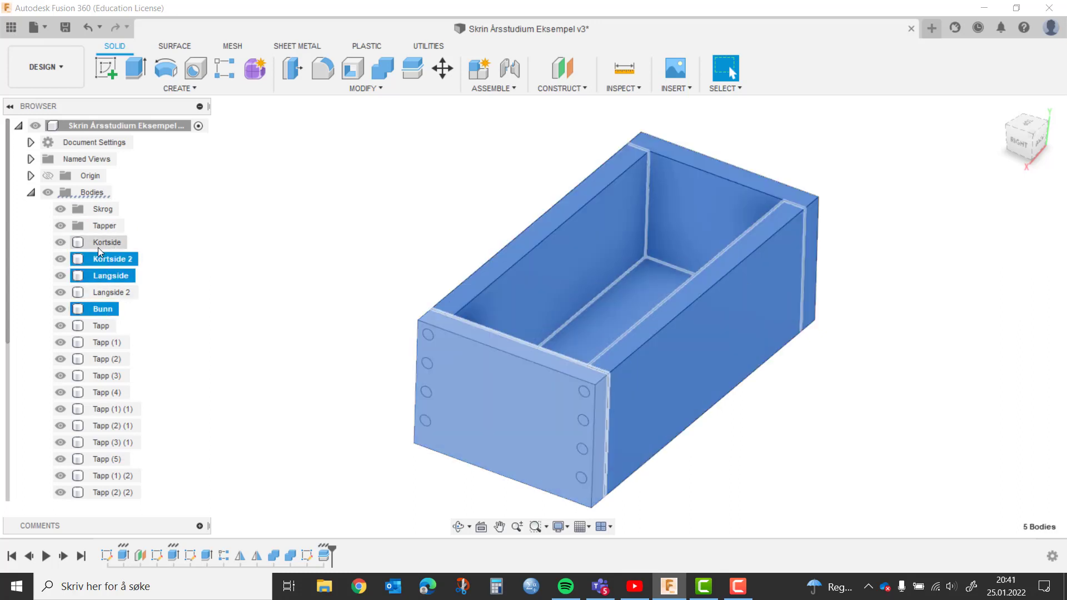
pyautogui.moveTo(99, 247); pyautogui.dragTo(95, 212)
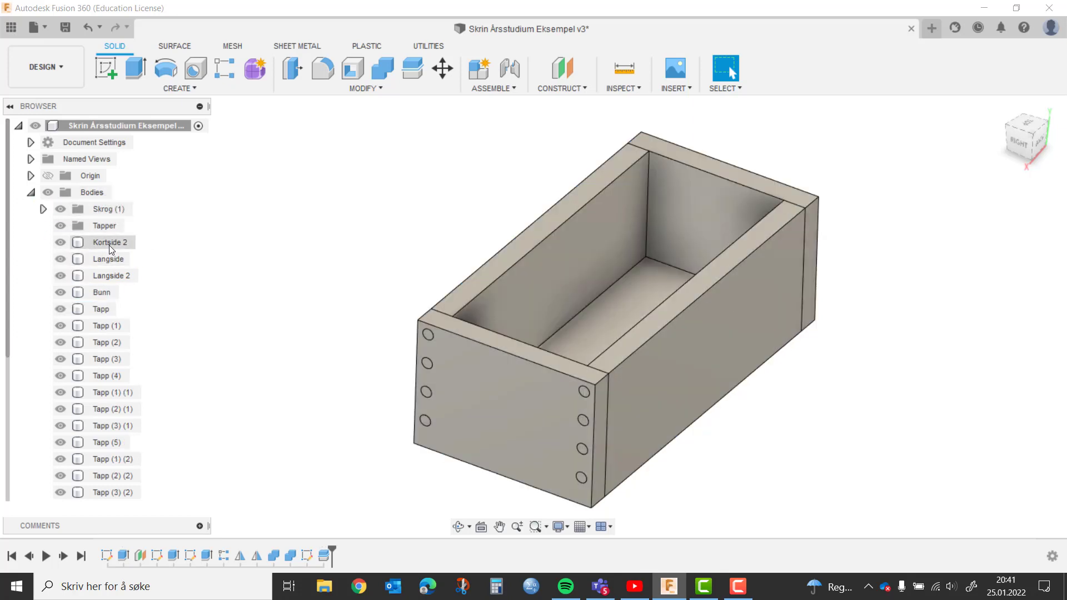
pyautogui.click(108, 242)
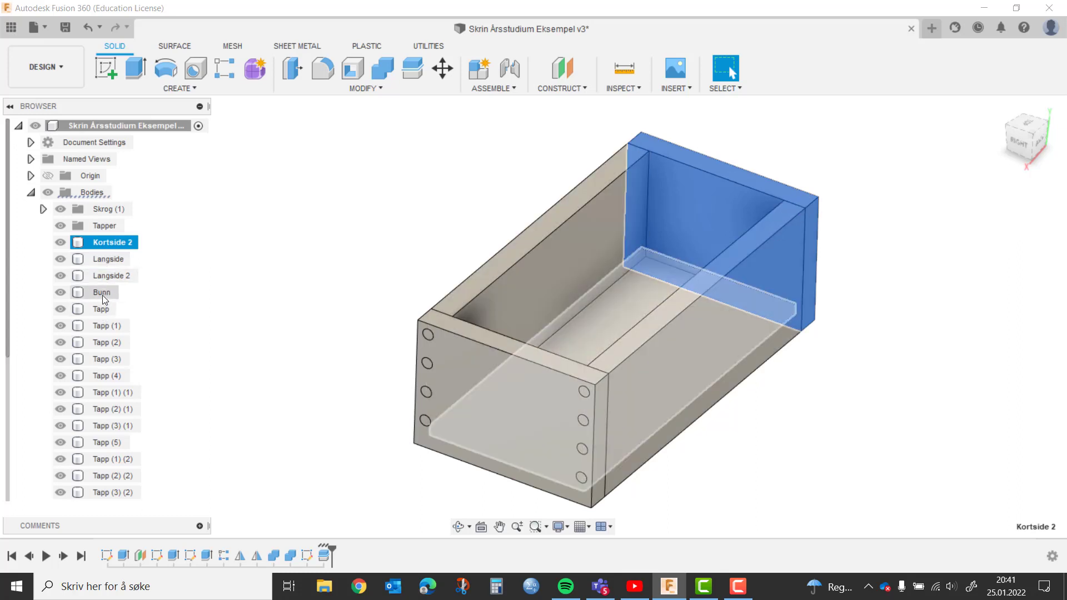
pyautogui.keyDown('ctrl'); pyautogui.click(102, 294); pyautogui.keyUp('ctrl')
pyautogui.keyDown('ctrl'); pyautogui.click(103, 259); pyautogui.keyUp('ctrl')
pyautogui.moveTo(104, 241); pyautogui.dragTo(101, 208)
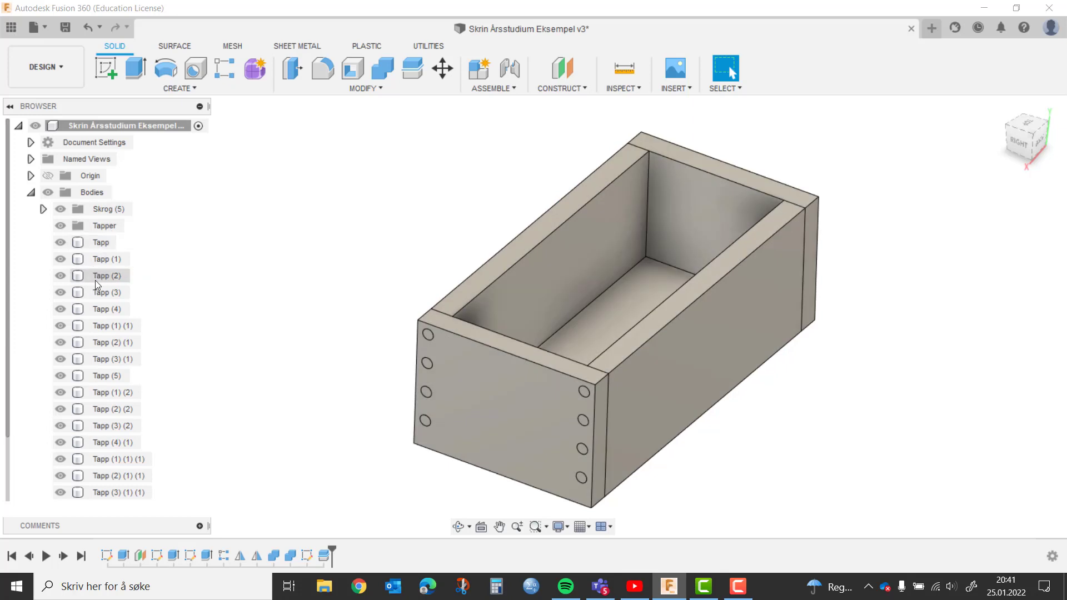
# - Move all 16 Tapp peg bodies into the Tapper group
pyautogui.click(98, 245)
pyautogui.scroll(-2, 119, 397)
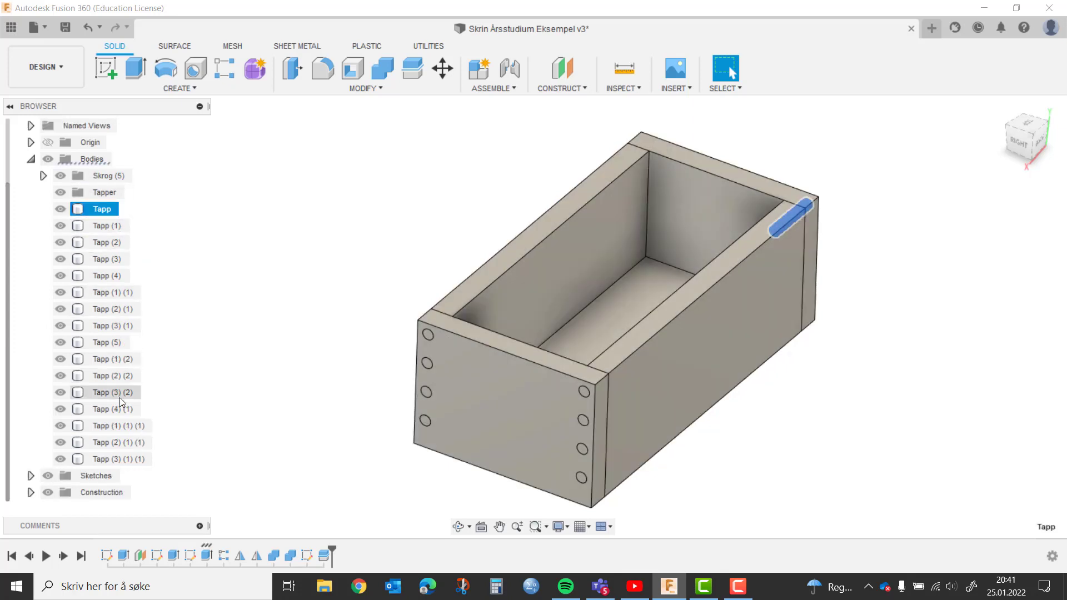
pyautogui.keyDown('shift'); pyautogui.click(111, 463); pyautogui.keyUp('shift')
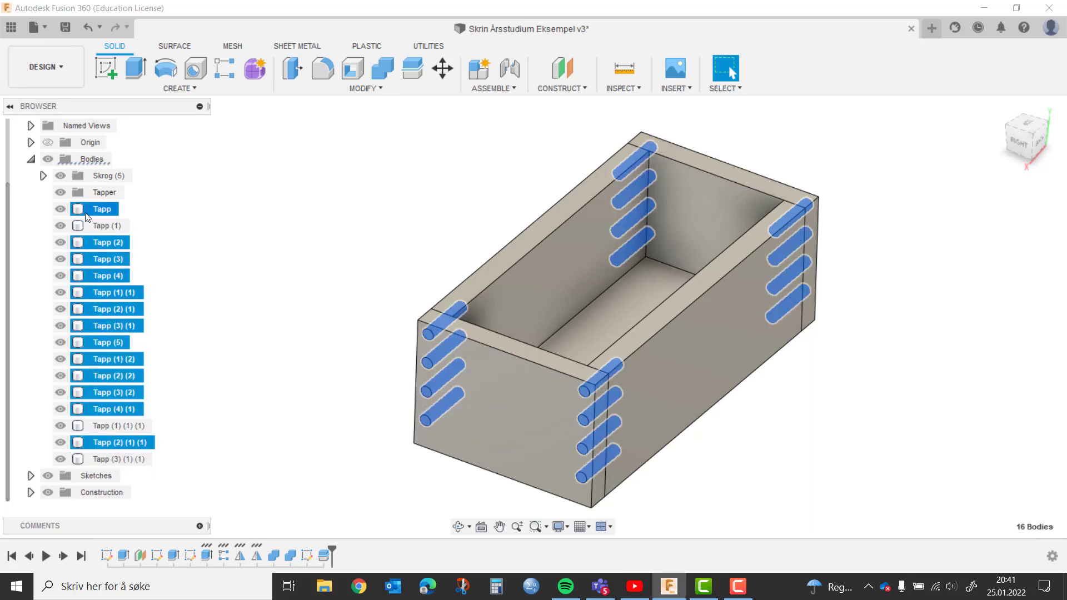
pyautogui.moveTo(87, 214); pyautogui.dragTo(96, 195)
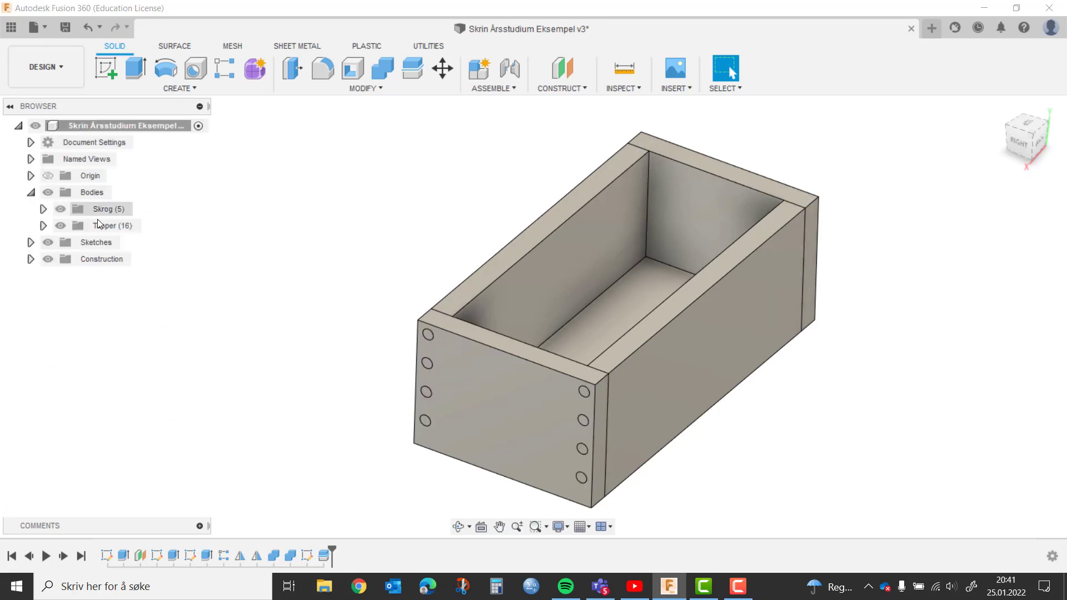
# - Check the Tapper and Skrog contents and toggle Skrog's visibility off and back on
pyautogui.click(43, 226)
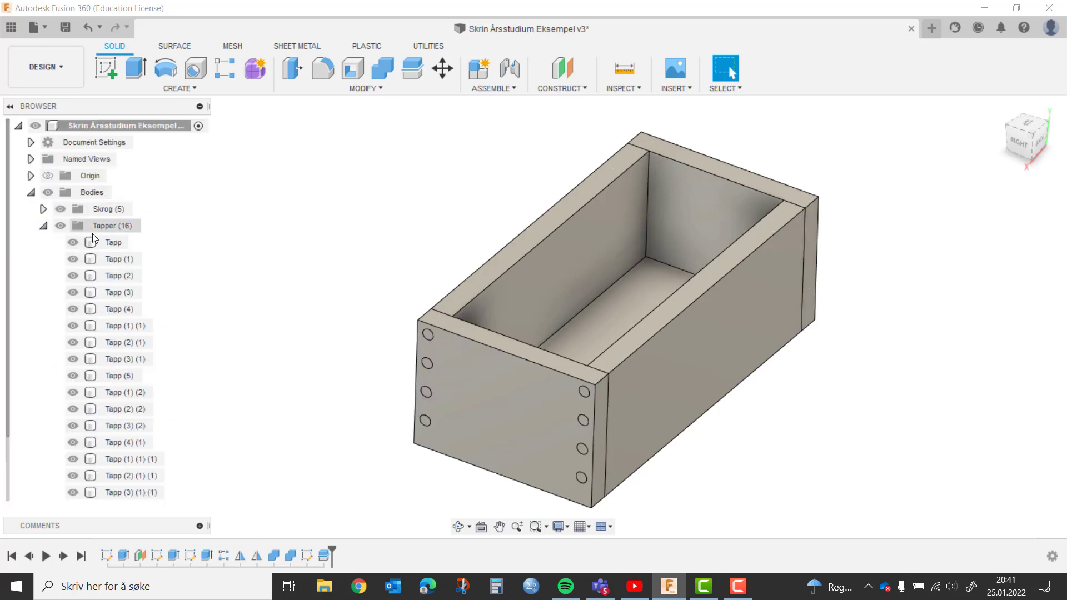
pyautogui.click(42, 225)
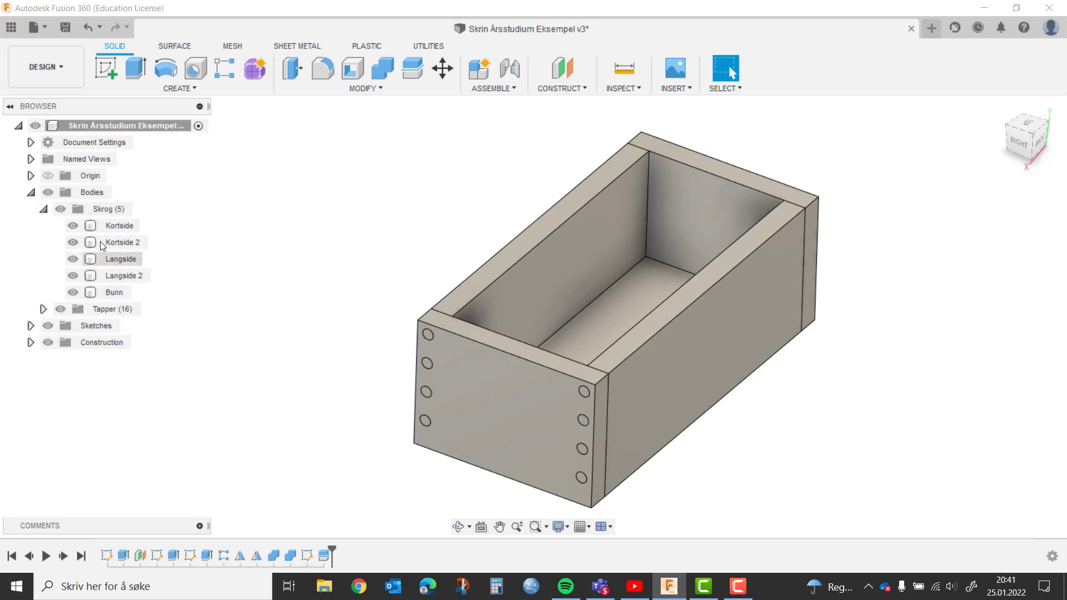
pyautogui.click(43, 209)
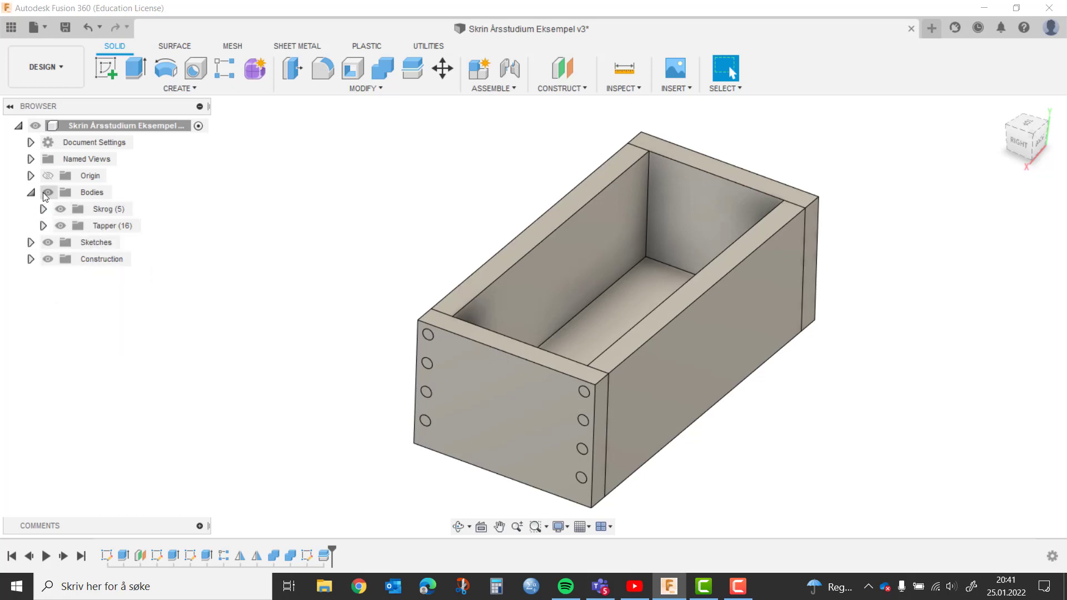
pyautogui.click(60, 213)
pyautogui.click(60, 211)
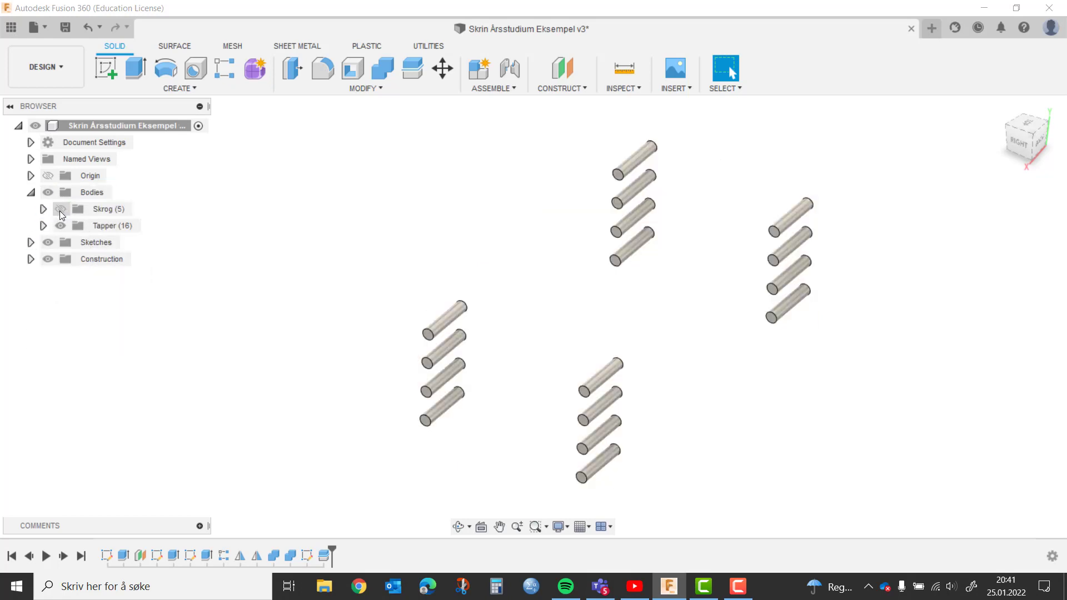
pyautogui.click(60, 210)
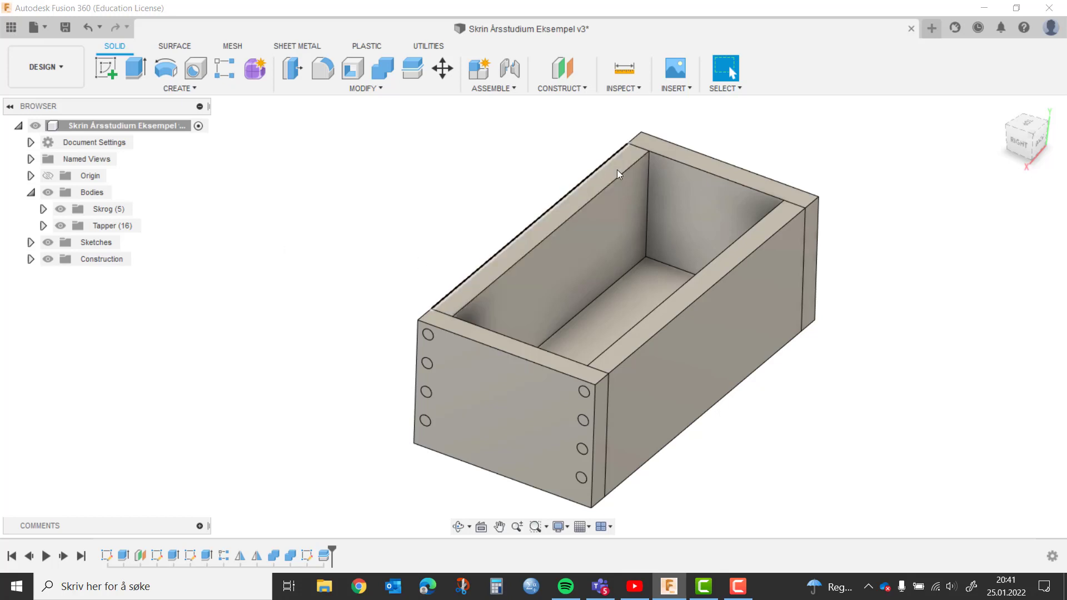
# - Sketch on the long side panel's top face with the construction linetype enabled
pyautogui.rightClick(585, 195)
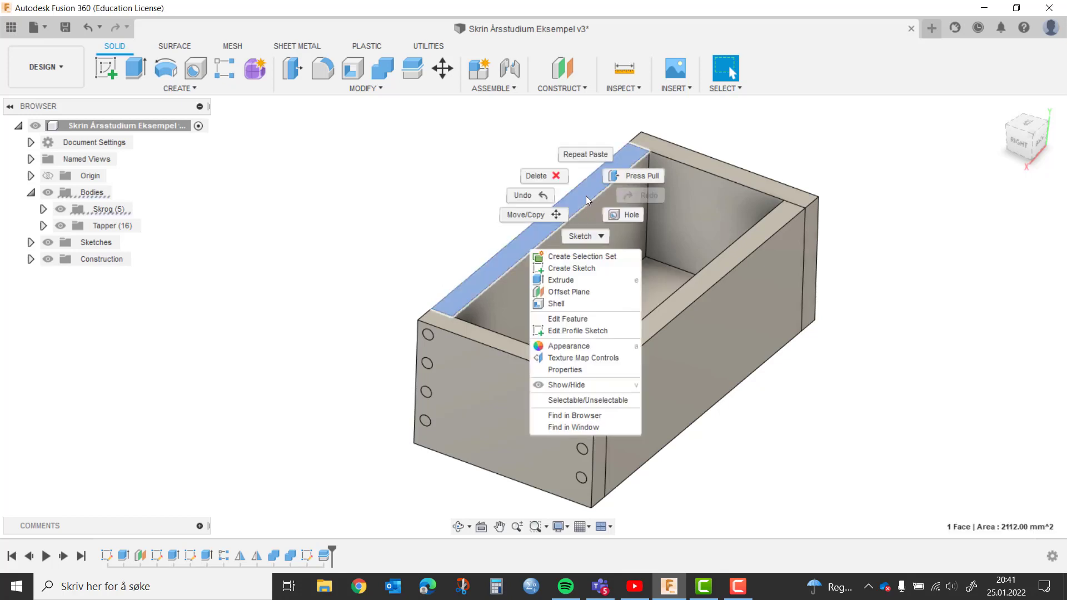
pyautogui.click(559, 269)
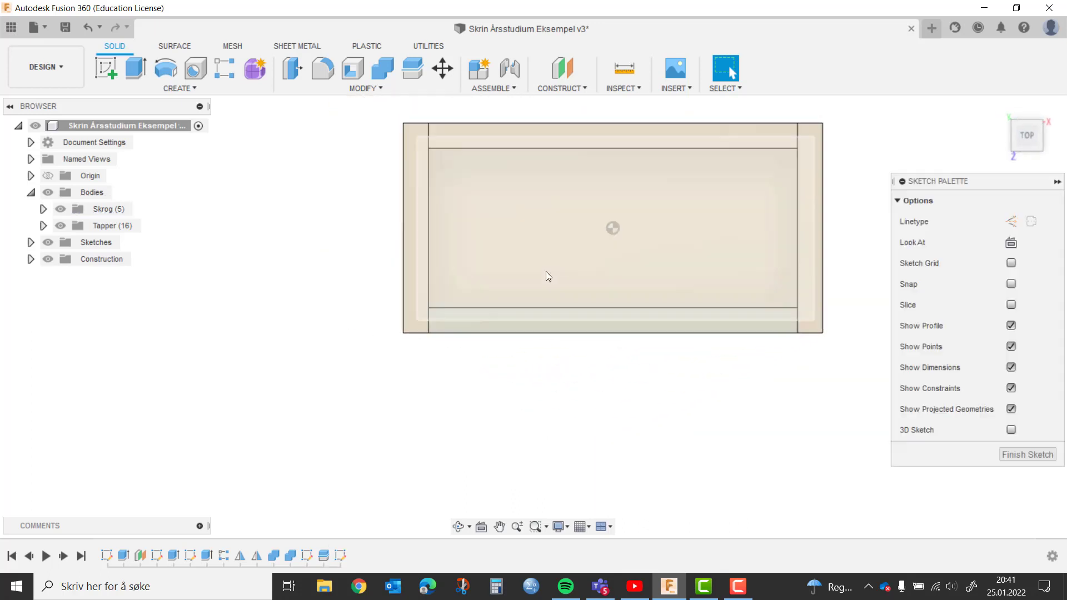
pyautogui.moveTo(547, 215); pyautogui.dragTo(506, 257, button='middle')
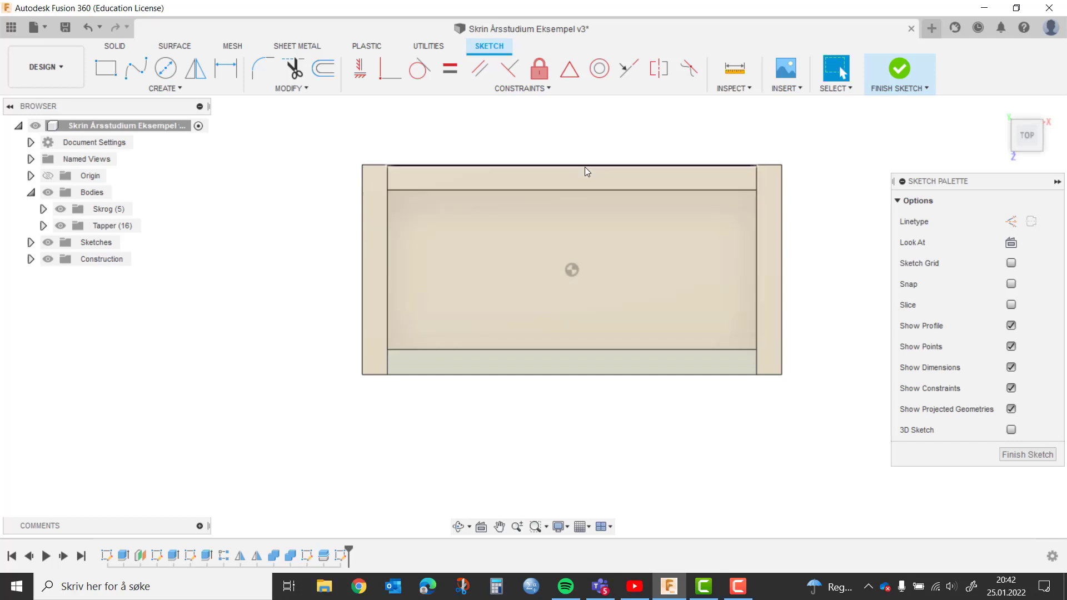
pyautogui.click(1010, 222)
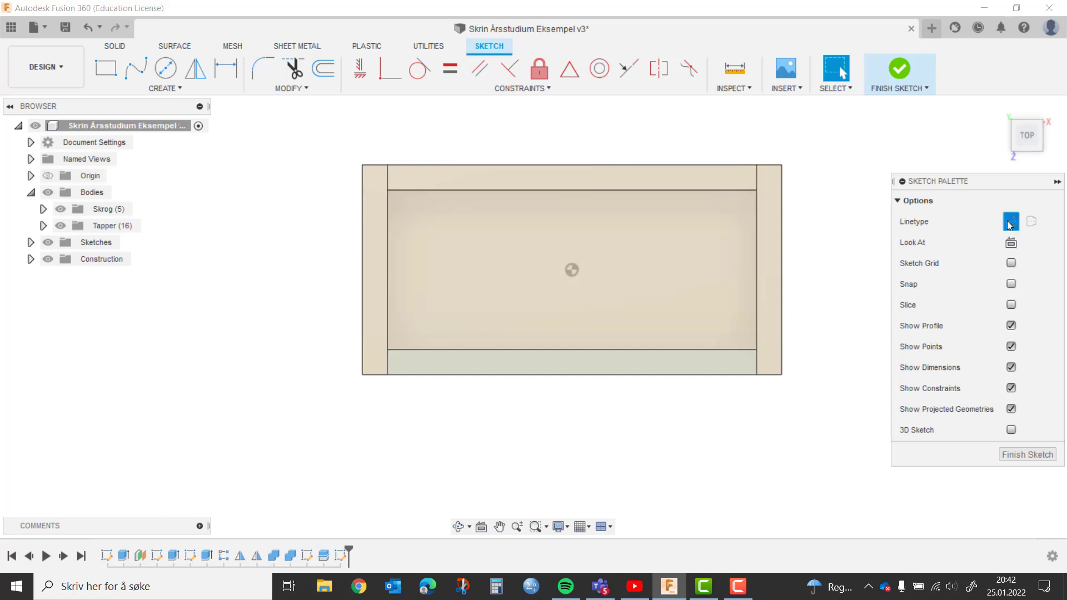
# - Draw a construction rectangle over the box and make its corners coincident with the box corners
pyautogui.click(102, 76)
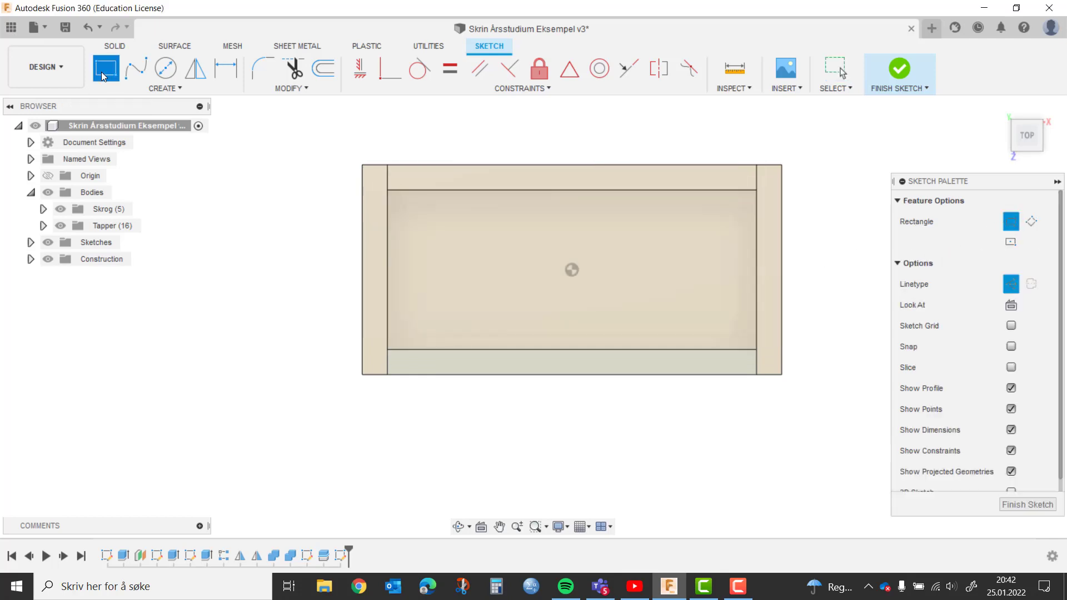
pyautogui.click(350, 155)
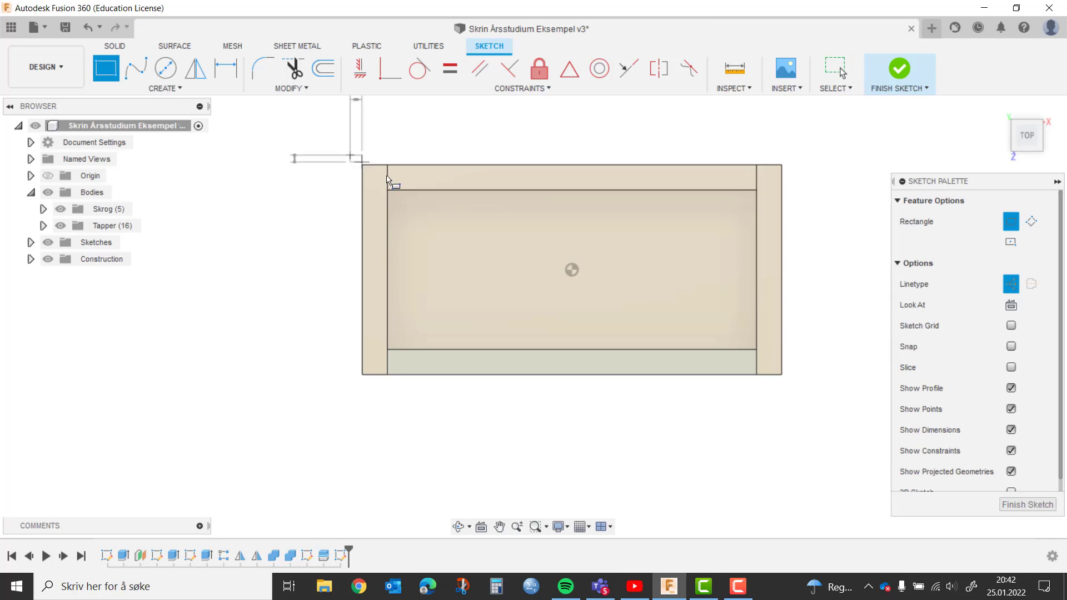
pyautogui.press('Tab')
pyautogui.click(800, 391)
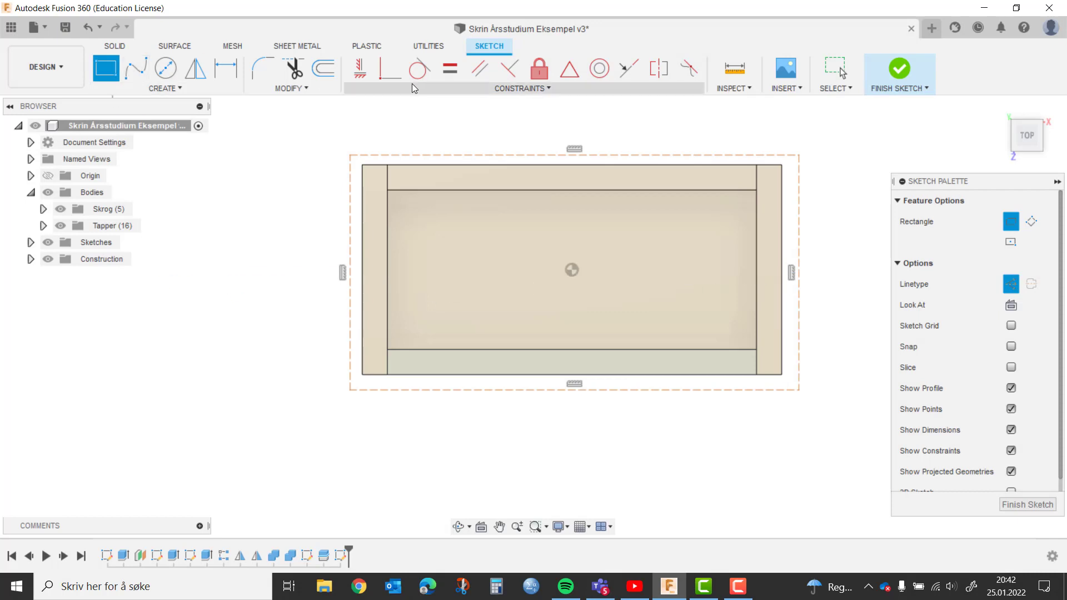
pyautogui.click(379, 75)
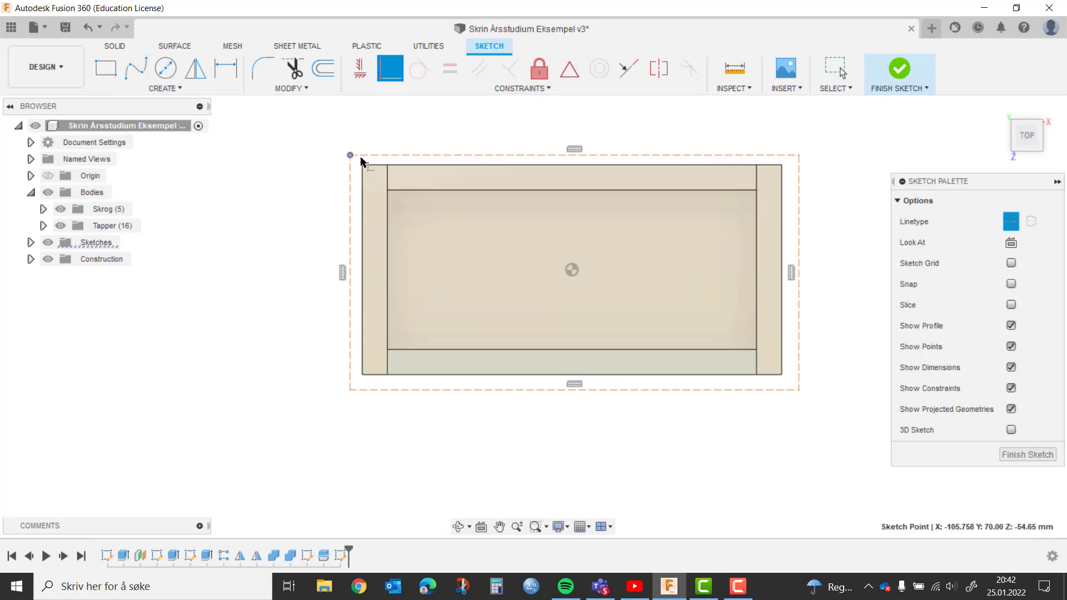
pyautogui.click(362, 165)
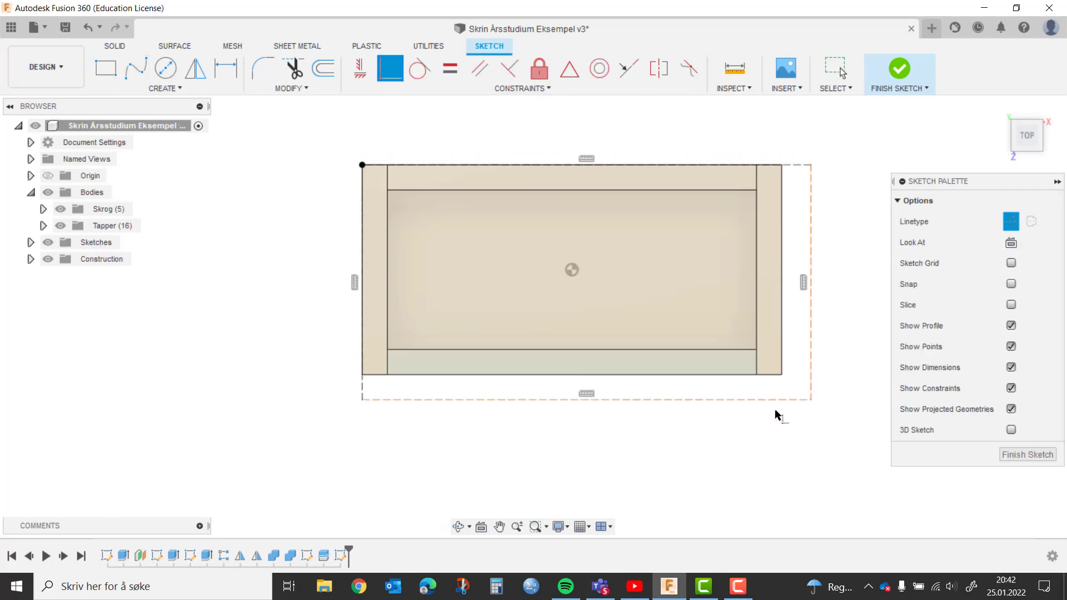
pyautogui.click(781, 375)
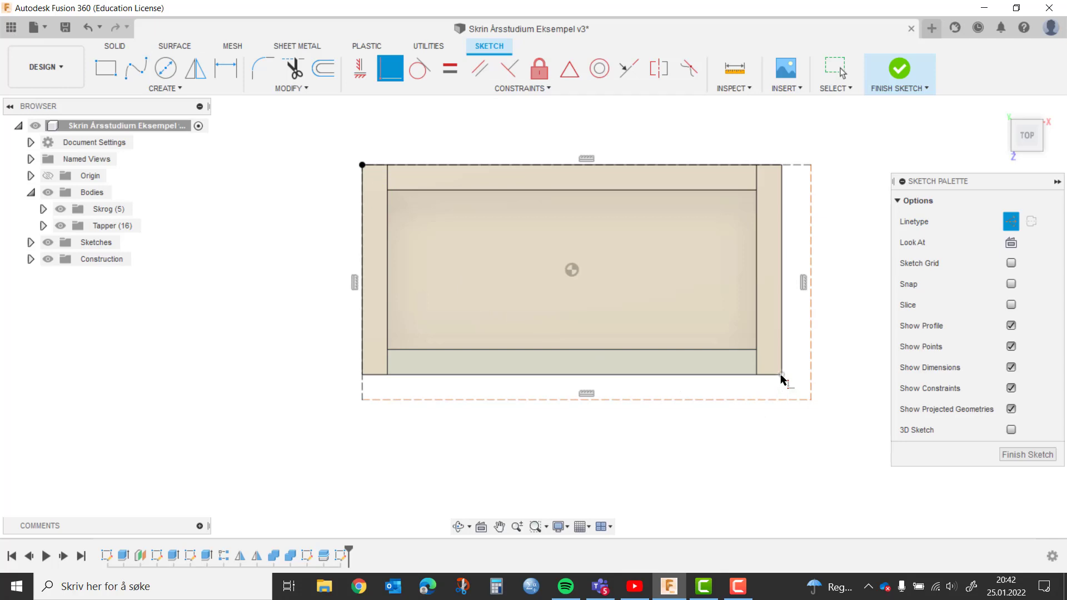
pyautogui.click(811, 401)
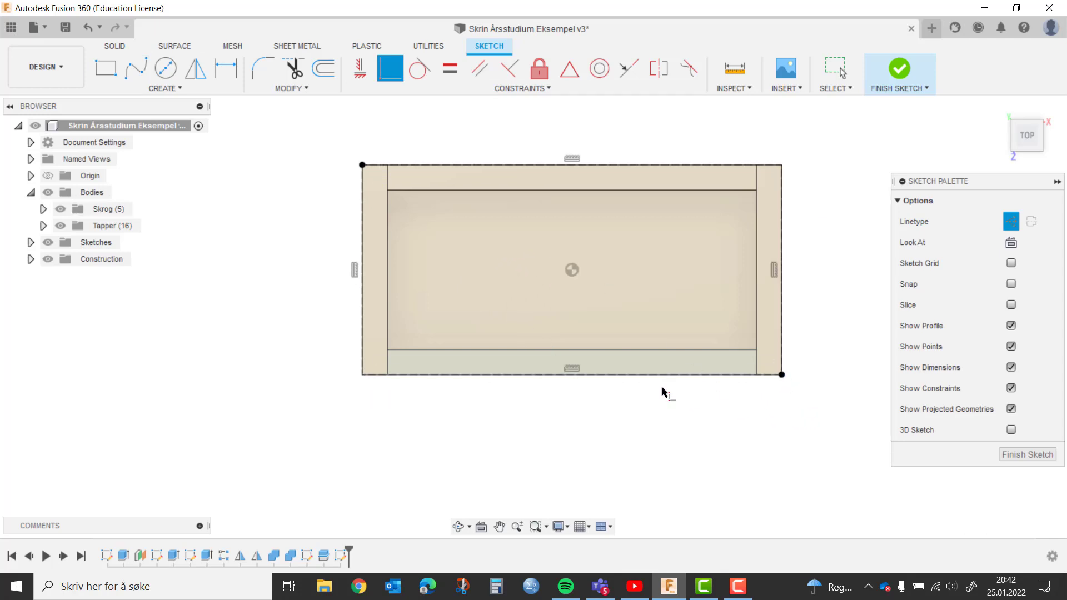
# - Draw a normal-line rectangle enclosing the box outline, entering 120 for one side
pyautogui.click(104, 75)
pyautogui.click(1005, 284)
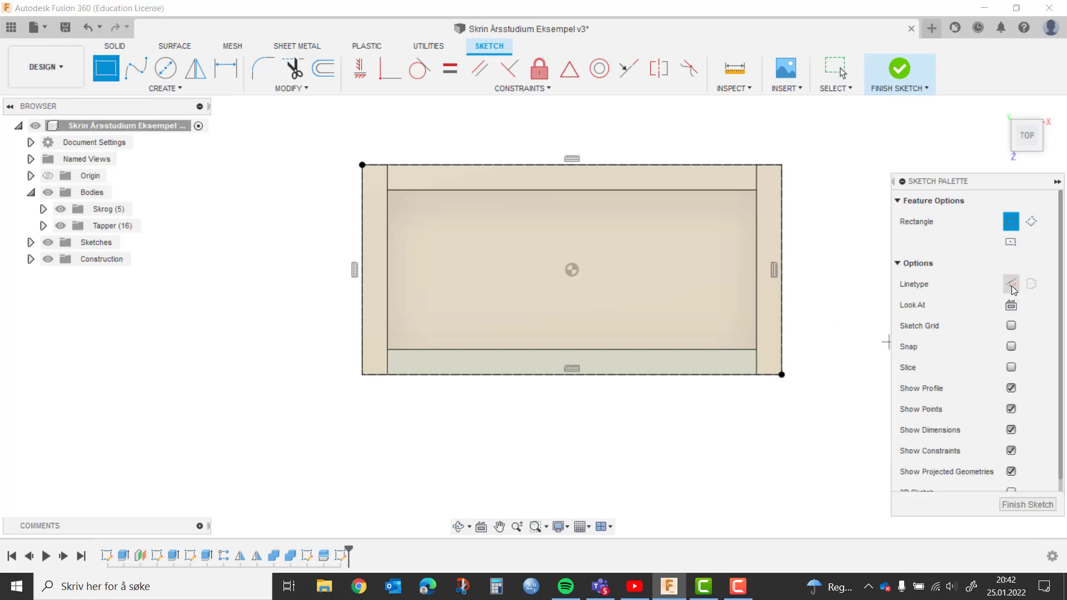
pyautogui.click(330, 149)
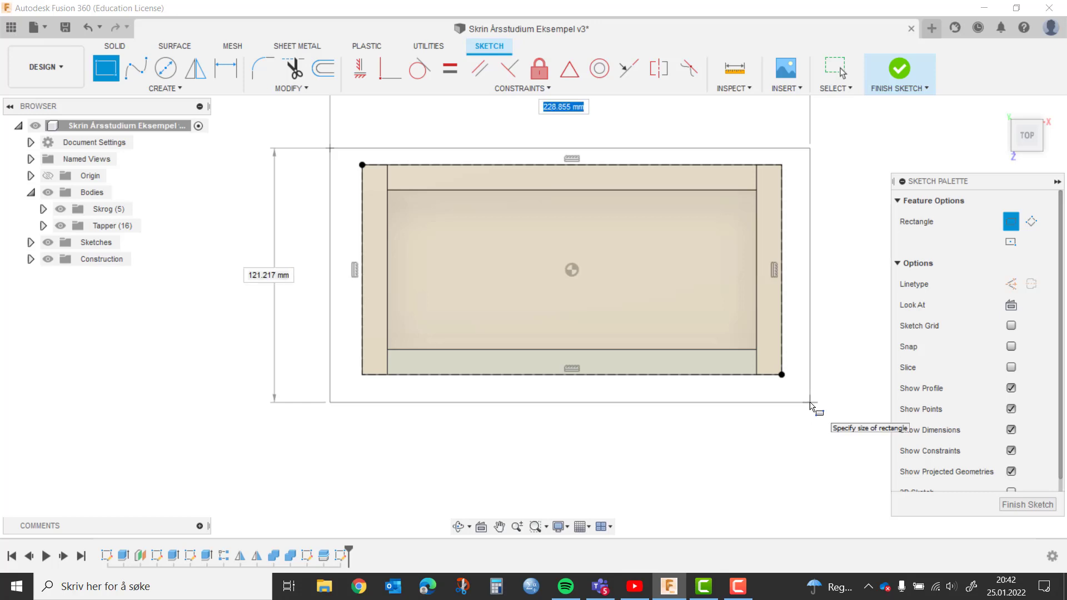
pyautogui.press('Tab')
pyautogui.write('120')
pyautogui.press('Return')
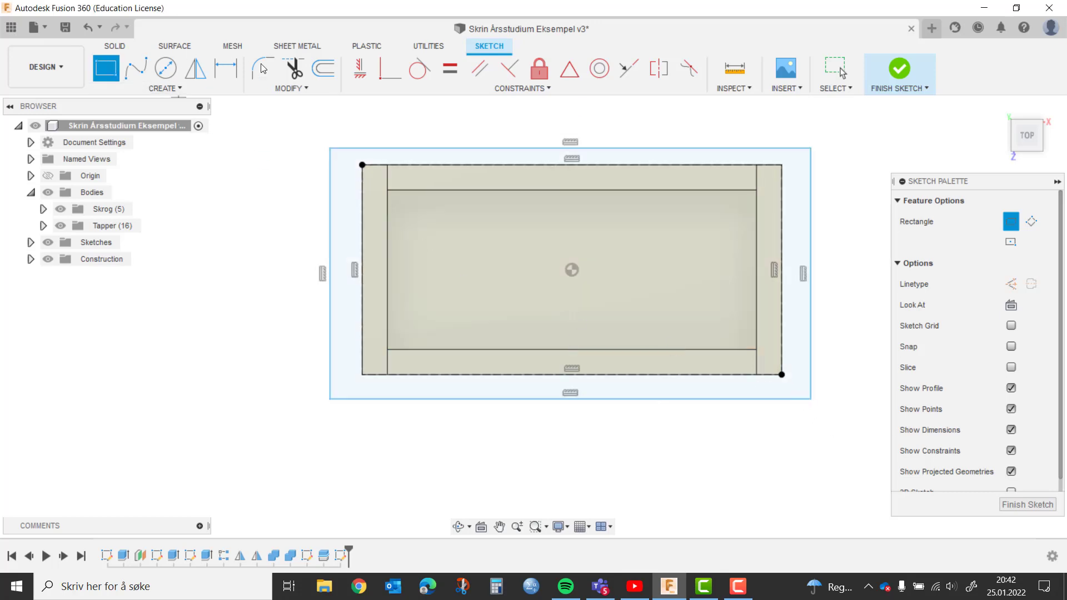
pyautogui.click(226, 68)
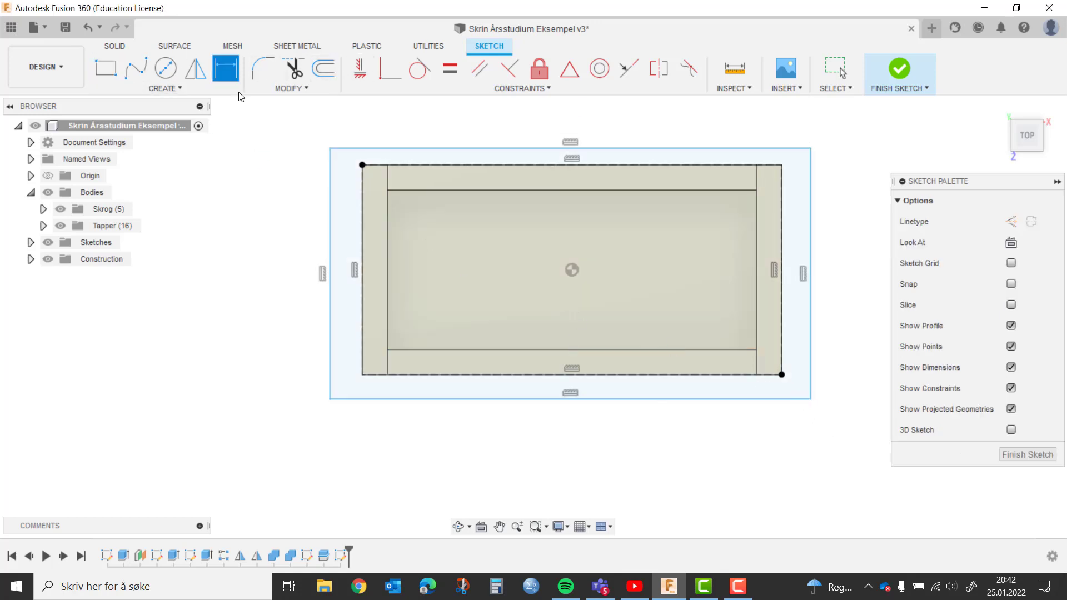
# - Dimension the outer rectangle's top and left lines 5 mm from the box edges
pyautogui.click(445, 149)
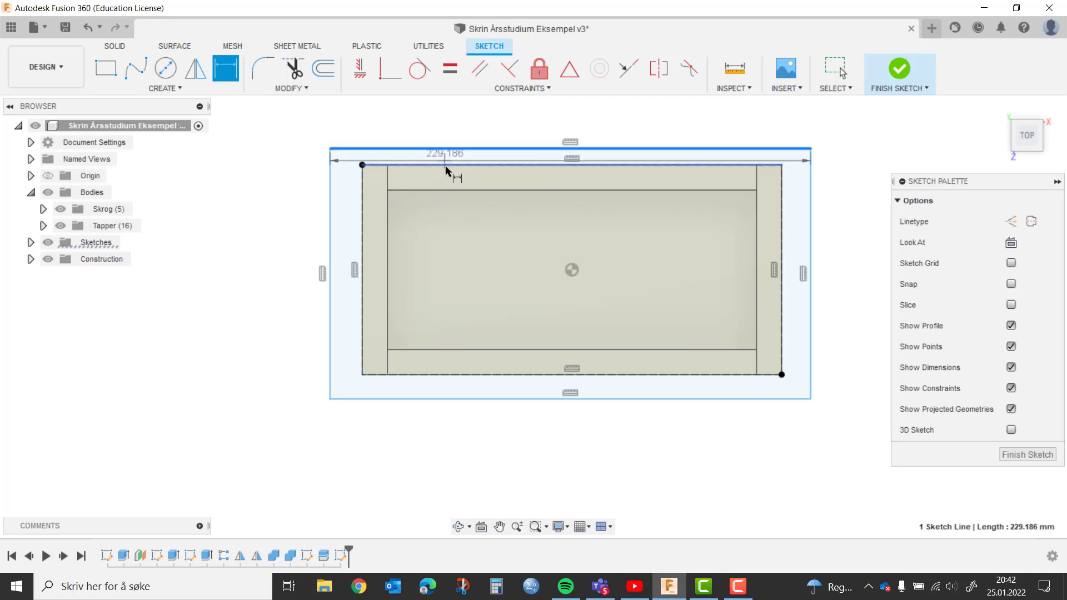
pyautogui.click(445, 165)
pyautogui.click(299, 160)
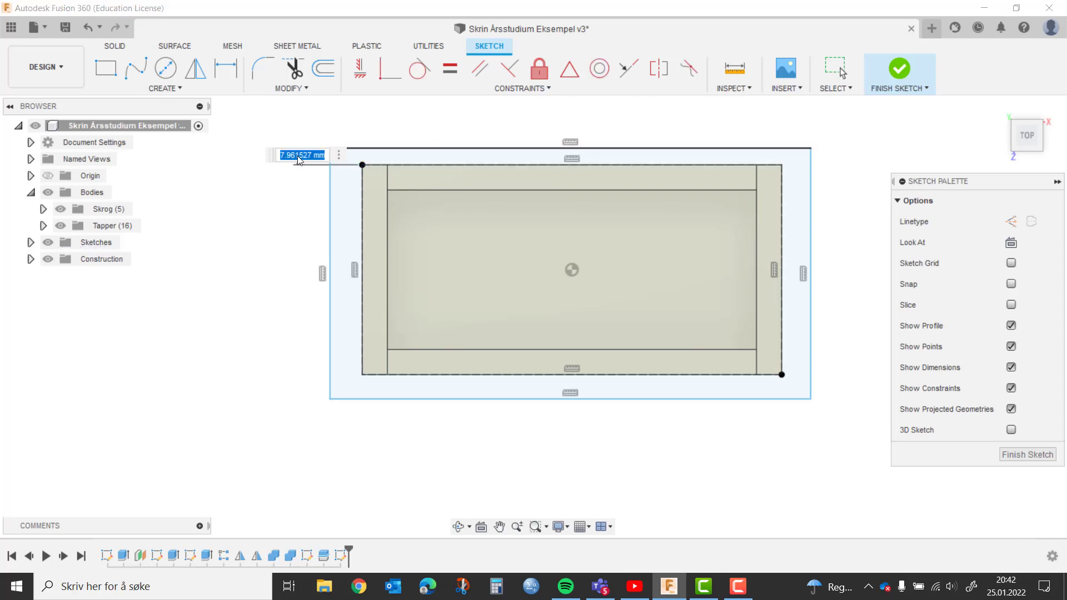
pyautogui.write('5')
pyautogui.press('Return')
pyautogui.click(335, 222)
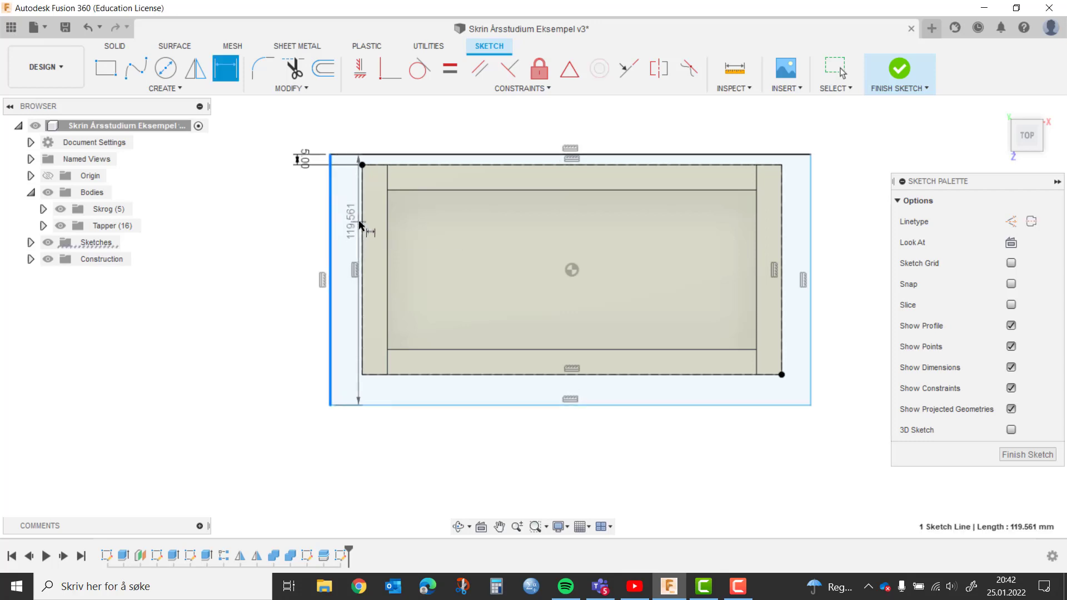
pyautogui.click(362, 239)
pyautogui.click(359, 436)
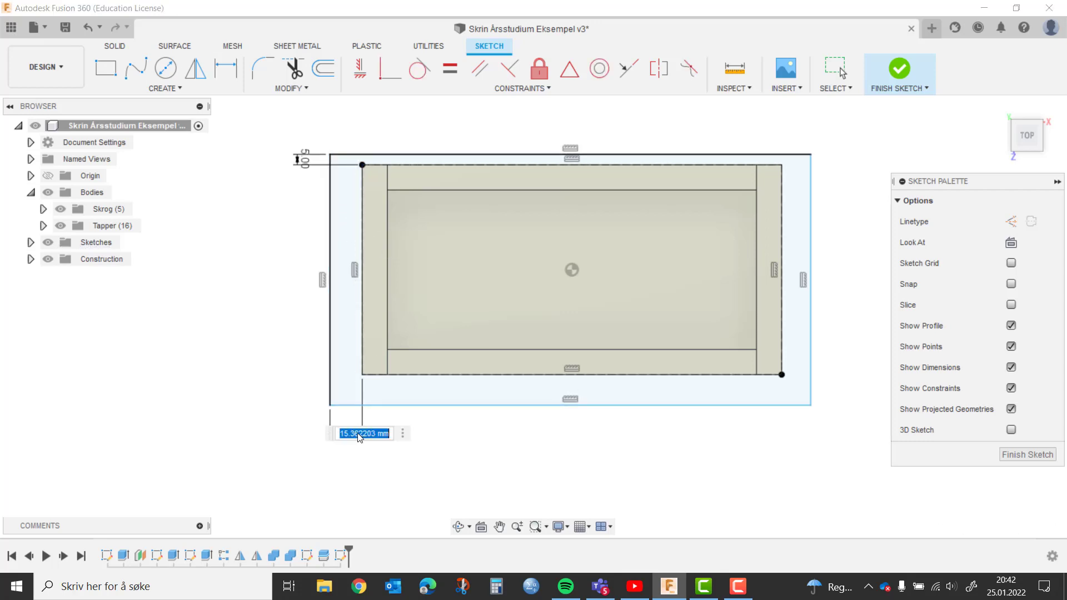
pyautogui.write('5')
pyautogui.press('Return')
# - Dimension the outer rectangle's bottom and right lines 5 mm from the box edges
pyautogui.click(460, 375)
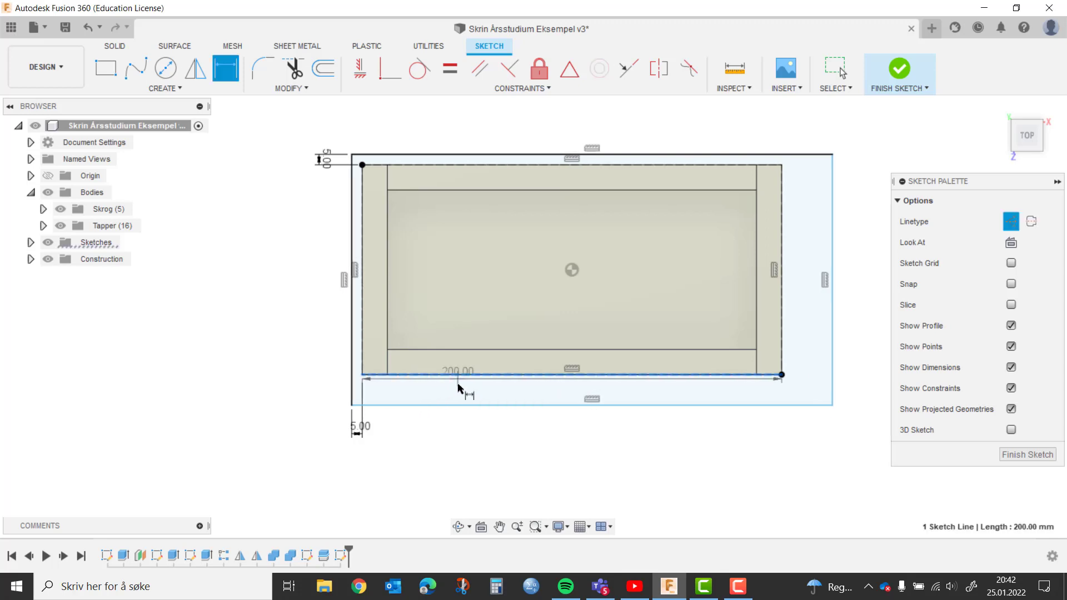
pyautogui.click(461, 406)
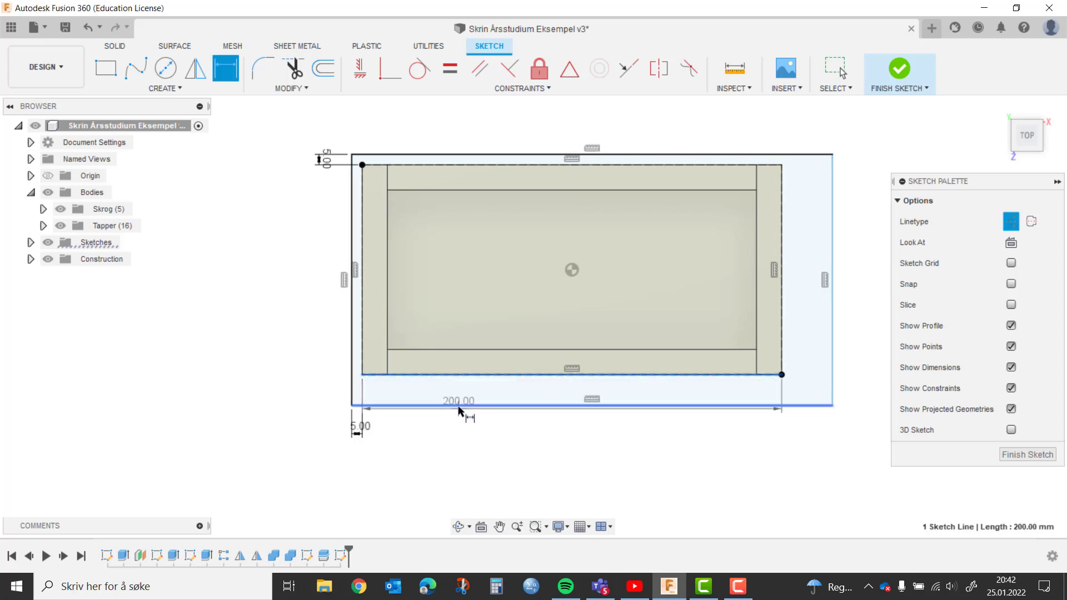
pyautogui.click(291, 396)
pyautogui.write('5')
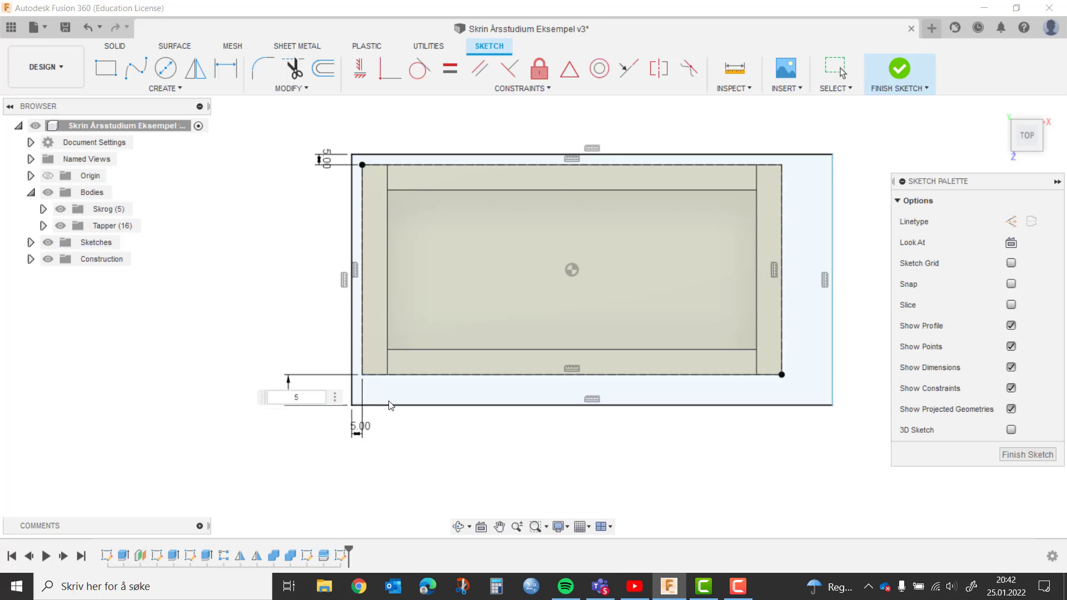
pyautogui.press('Return')
pyautogui.click(832, 347)
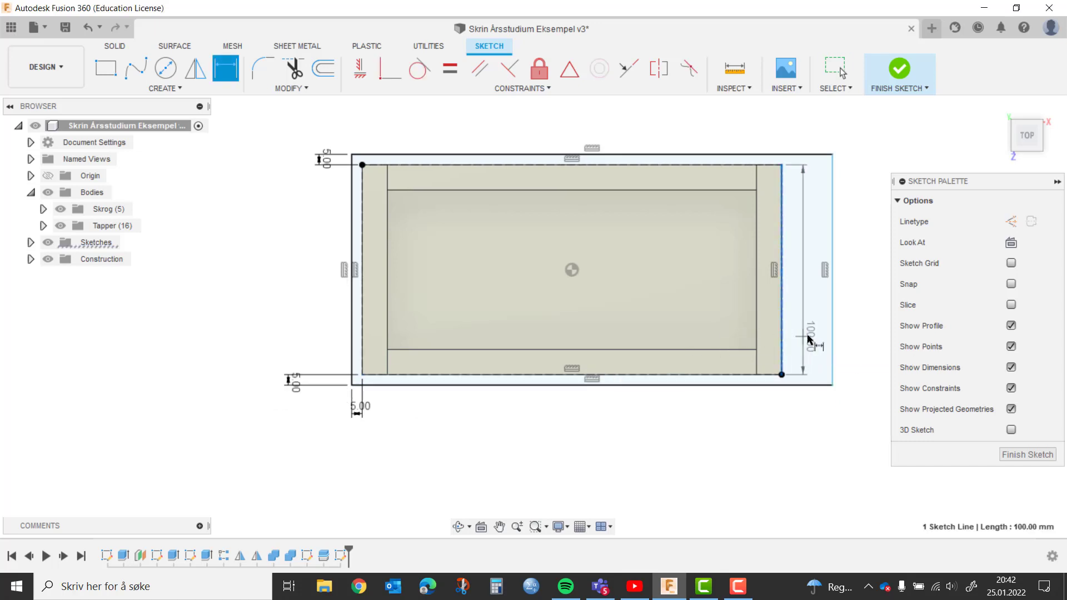
pyautogui.click(833, 339)
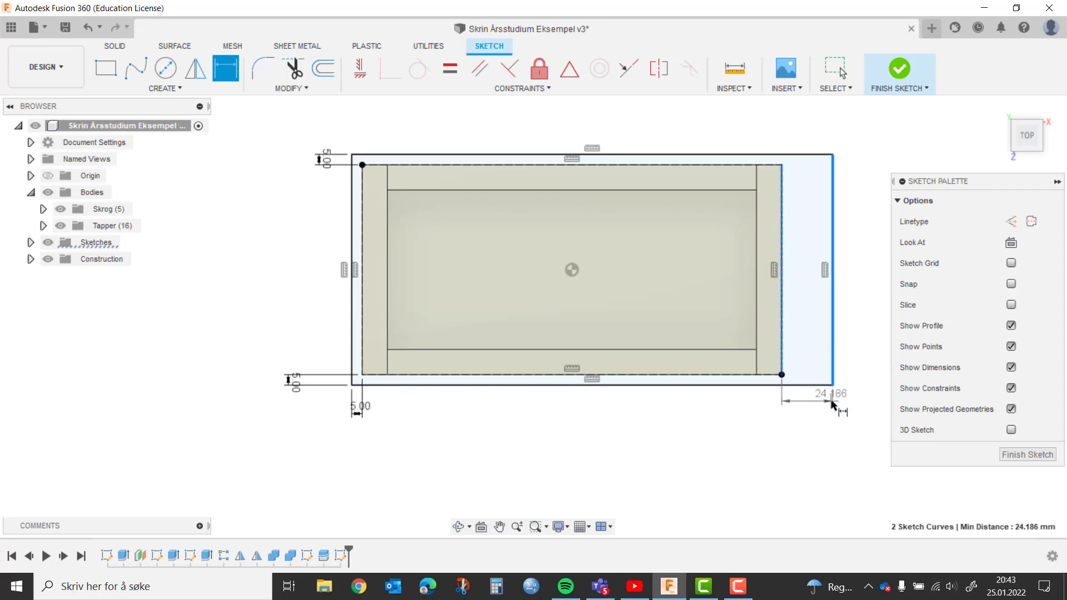
pyautogui.click(832, 416)
pyautogui.write('5')
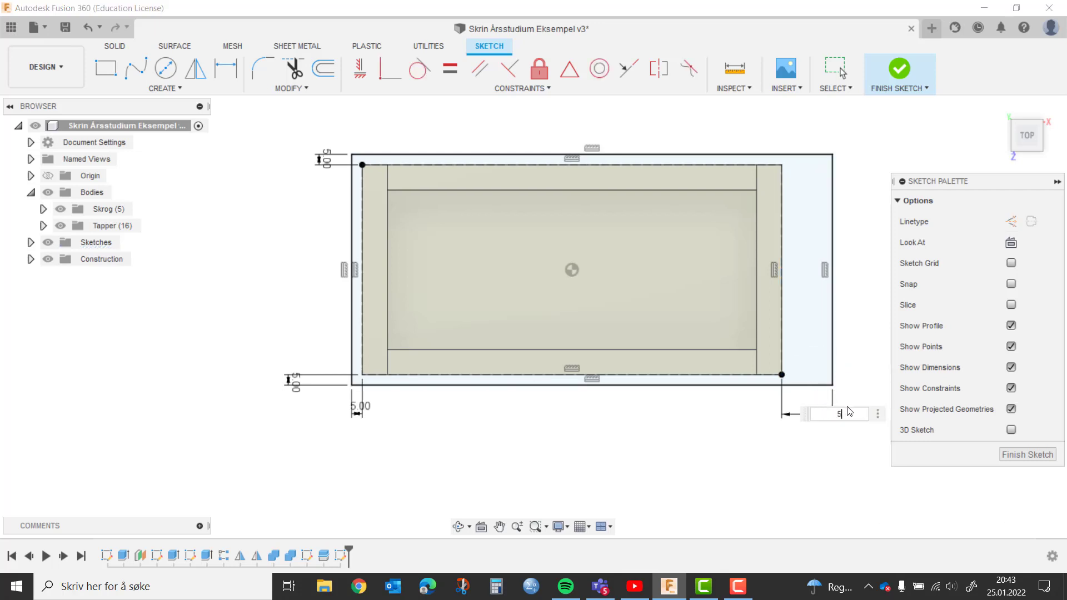
pyautogui.press('Return')
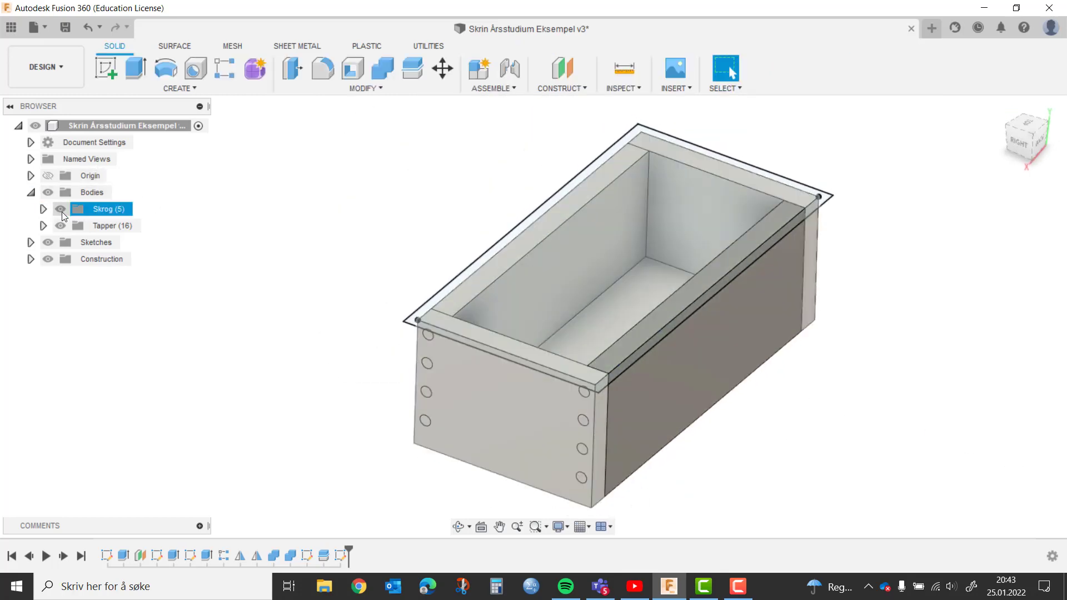
# - Hide the Skrog box bodies and the Tapper dowels
pyautogui.click(61, 209)
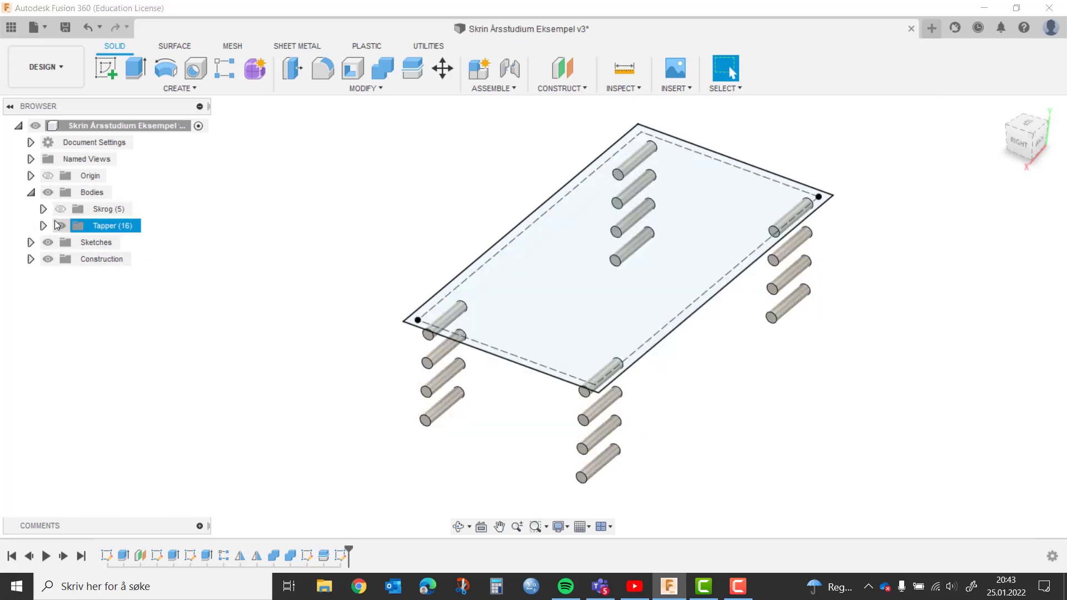
pyautogui.click(60, 226)
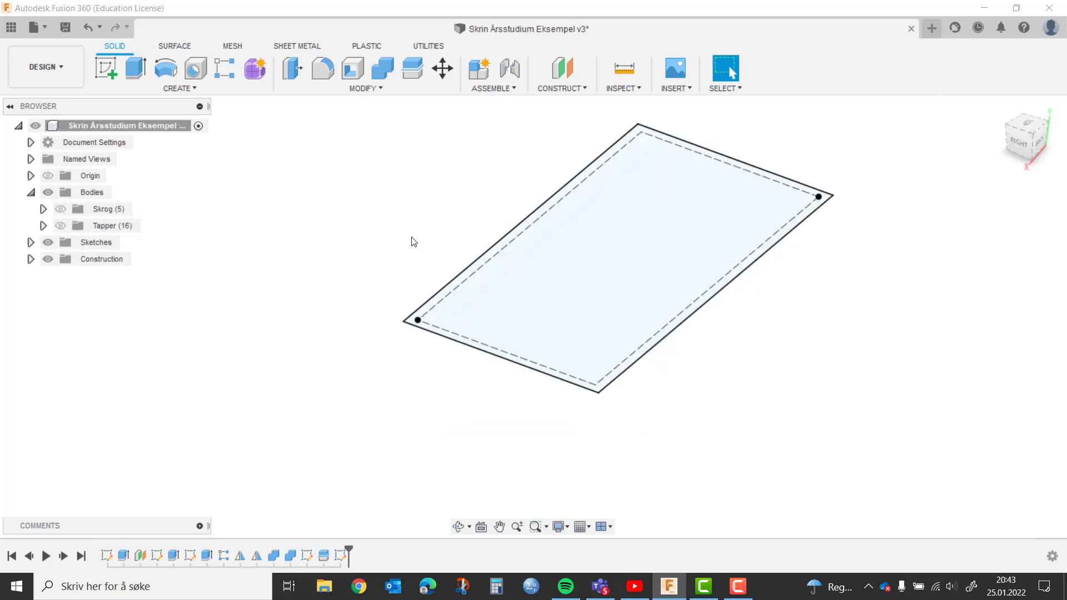
# - Extrude the plate and slot profiles 10 mm as a new body, Body24
pyautogui.click(129, 71)
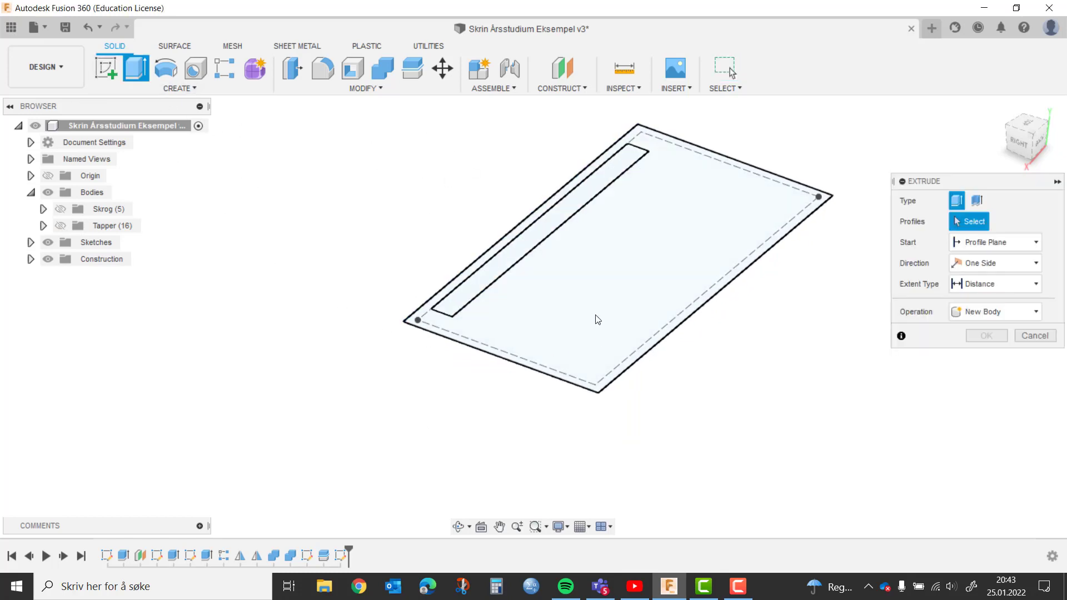
pyautogui.click(597, 319)
pyautogui.click(512, 261)
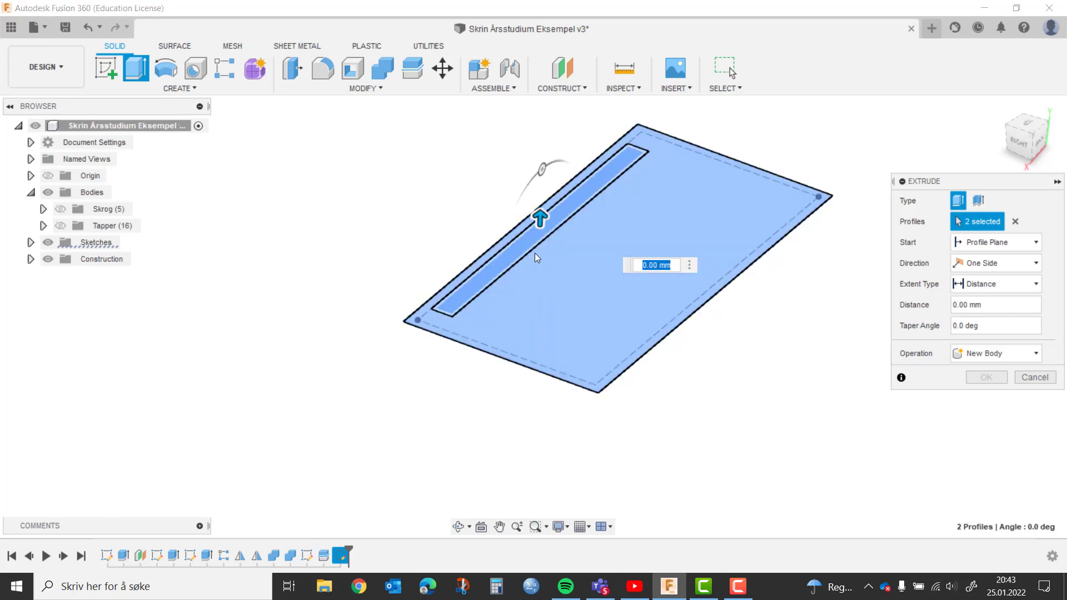
pyautogui.write('1')
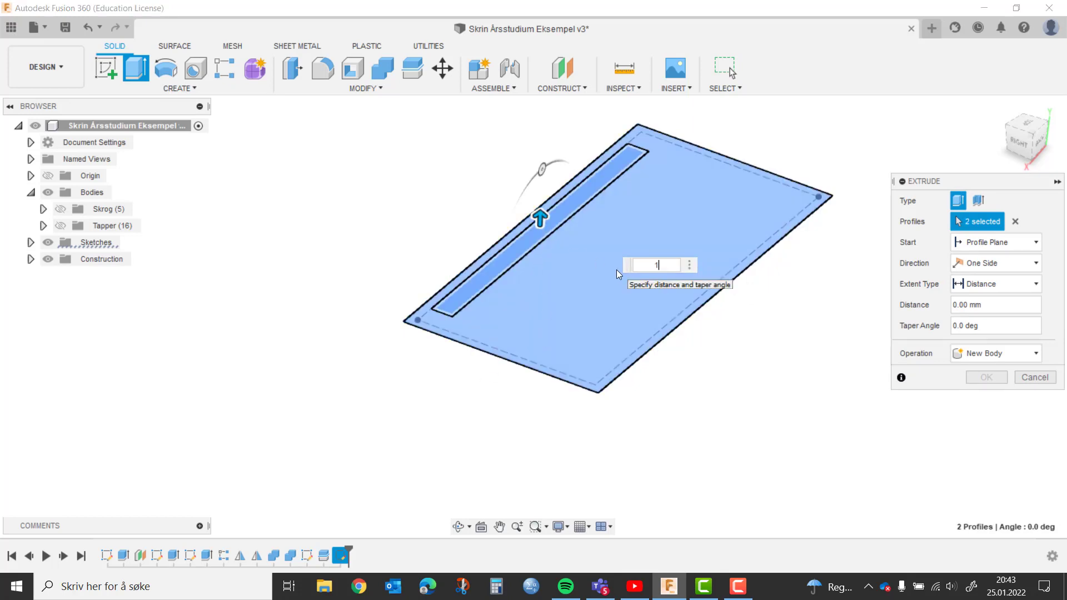
pyautogui.write('0')
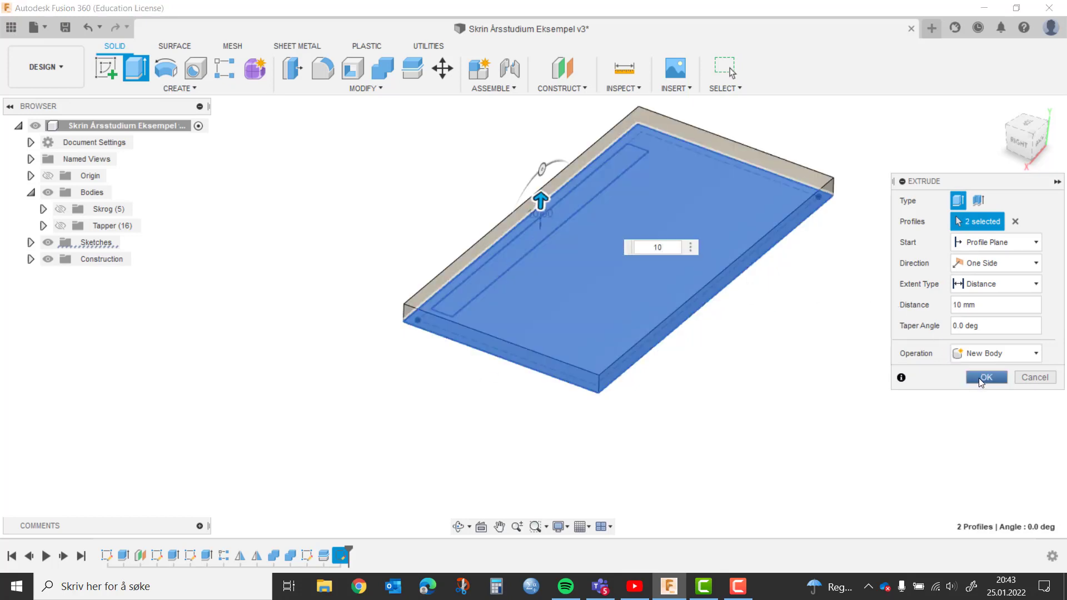
pyautogui.click(983, 379)
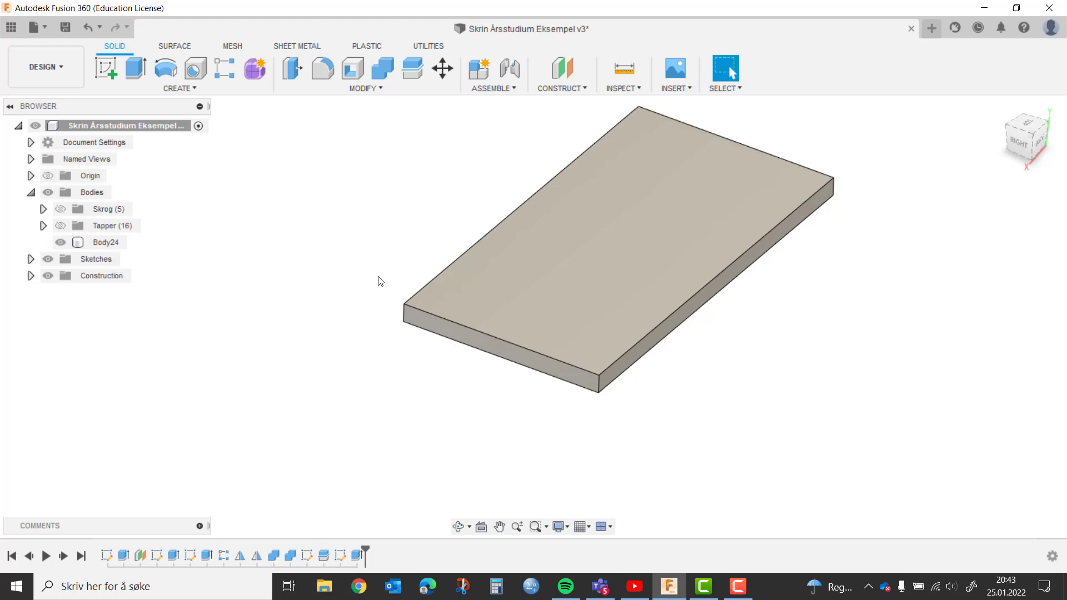
pyautogui.moveTo(374, 271)
pyautogui.keyDown('shift'); pyautogui.mouseDown(button='middle')
pyautogui.moveTo(334, 234)
pyautogui.moveTo(359, 199)
pyautogui.mouseUp(button='middle'); pyautogui.keyUp('shift')
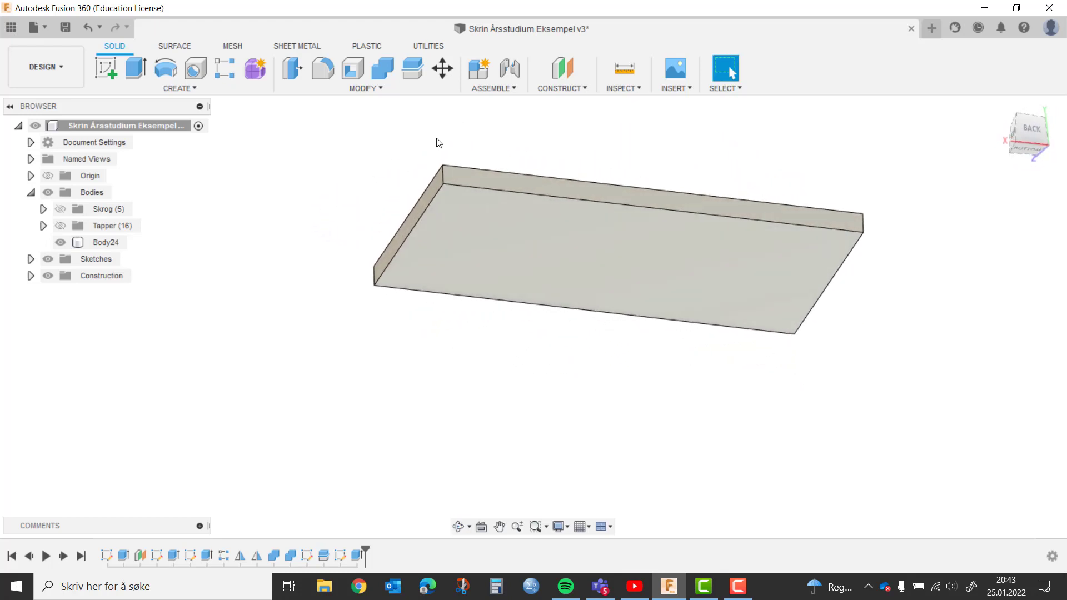
# - Select the plate's top edges for a chamfer and set the type to Two Distance
pyautogui.click(357, 91)
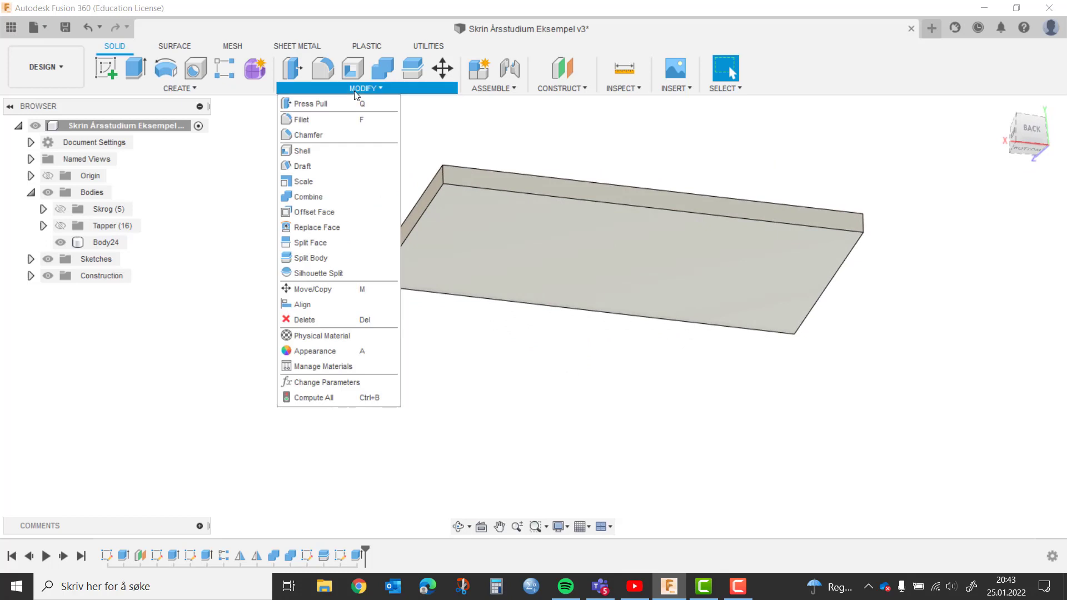
pyautogui.click(319, 135)
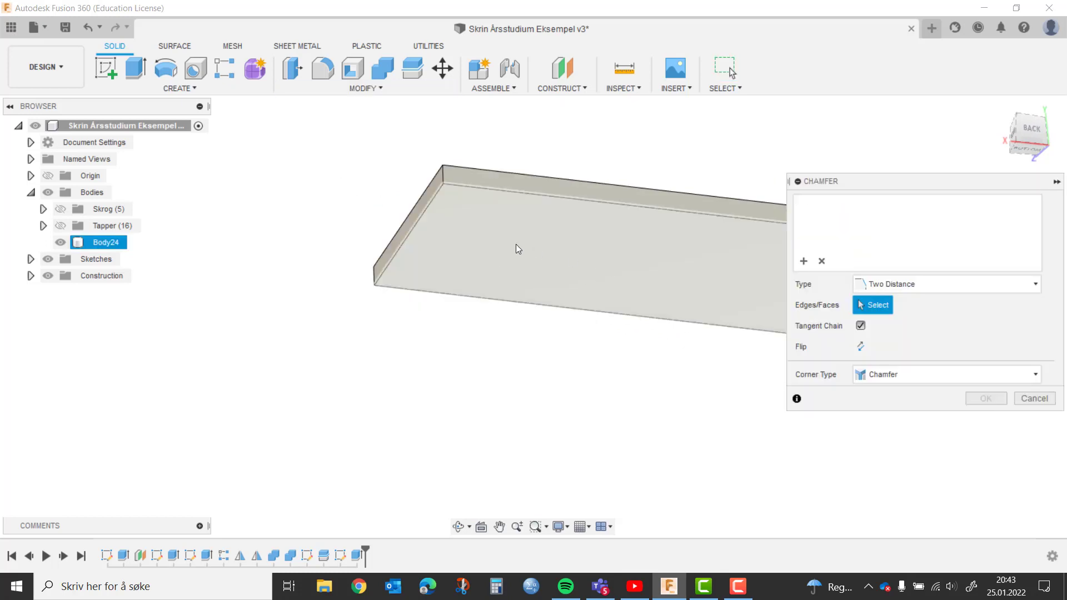
pyautogui.click(424, 213)
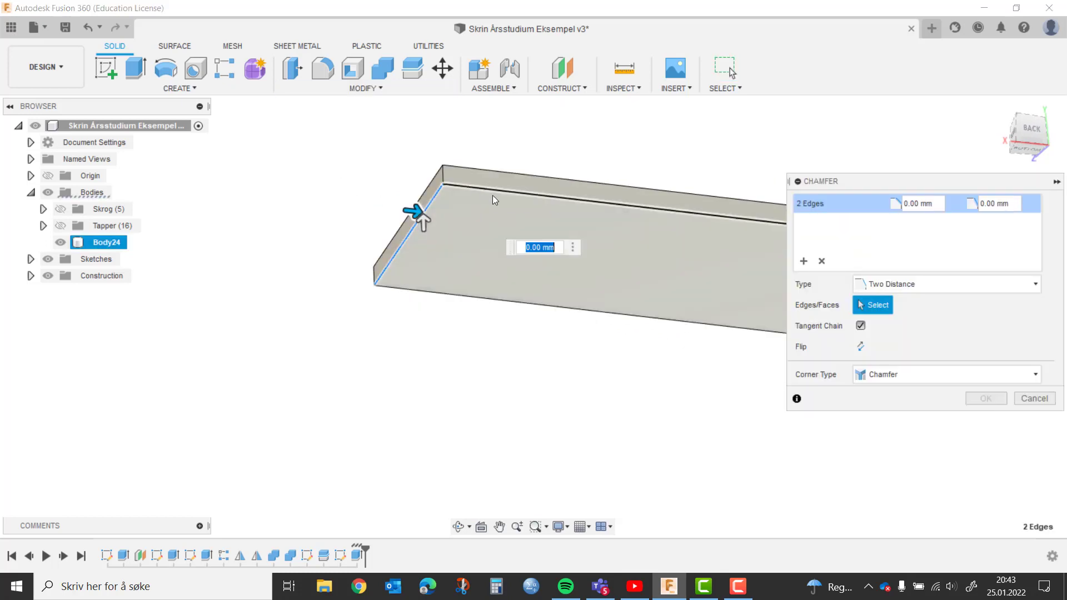
pyautogui.click(578, 310)
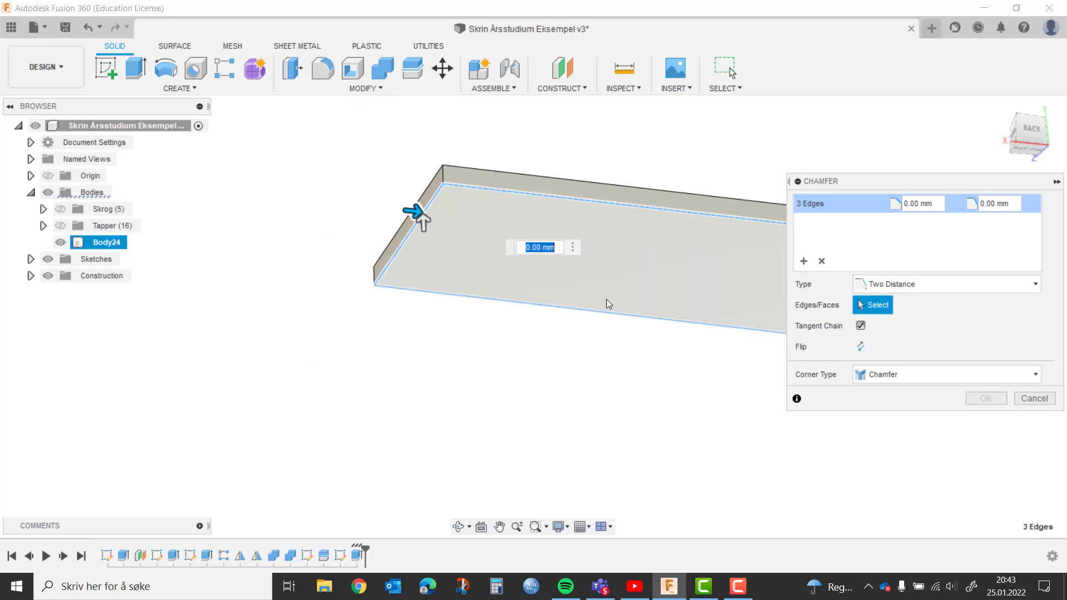
pyautogui.moveTo(634, 292); pyautogui.dragTo(455, 284, button='middle')
pyautogui.click(673, 286)
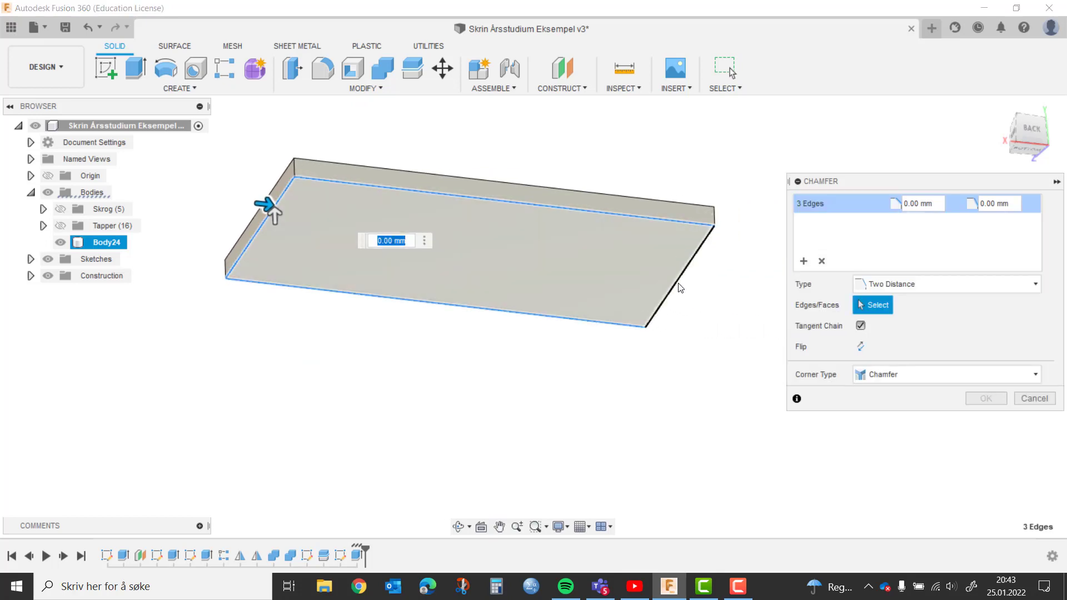
pyautogui.click(878, 284)
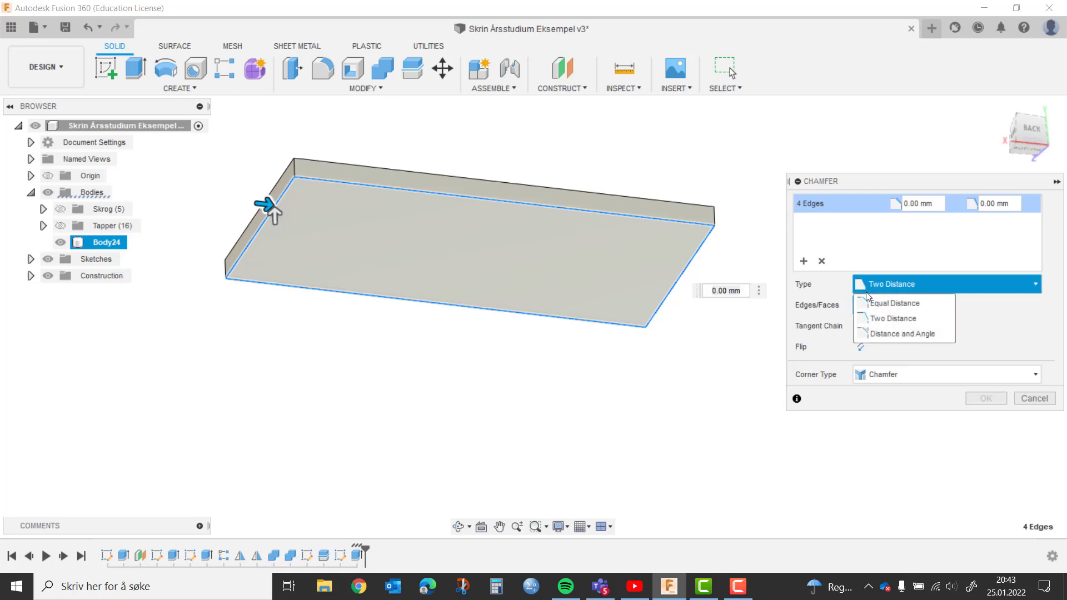
pyautogui.click(895, 319)
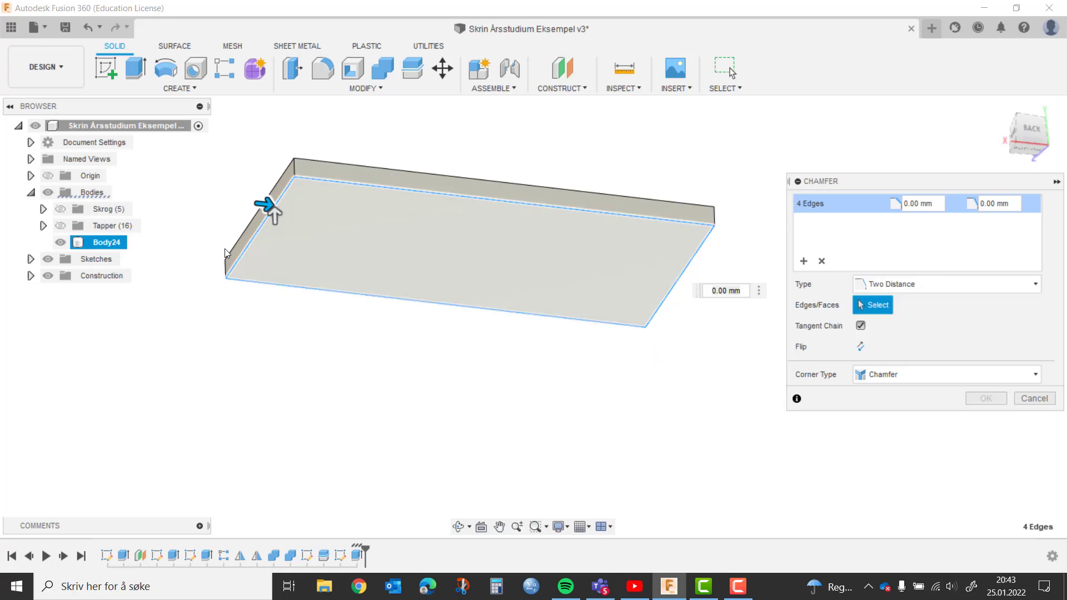
# - Set the chamfer distances to 5 mm and 6 mm and apply it
pyautogui.moveTo(273, 215); pyautogui.dragTo(273, 203)
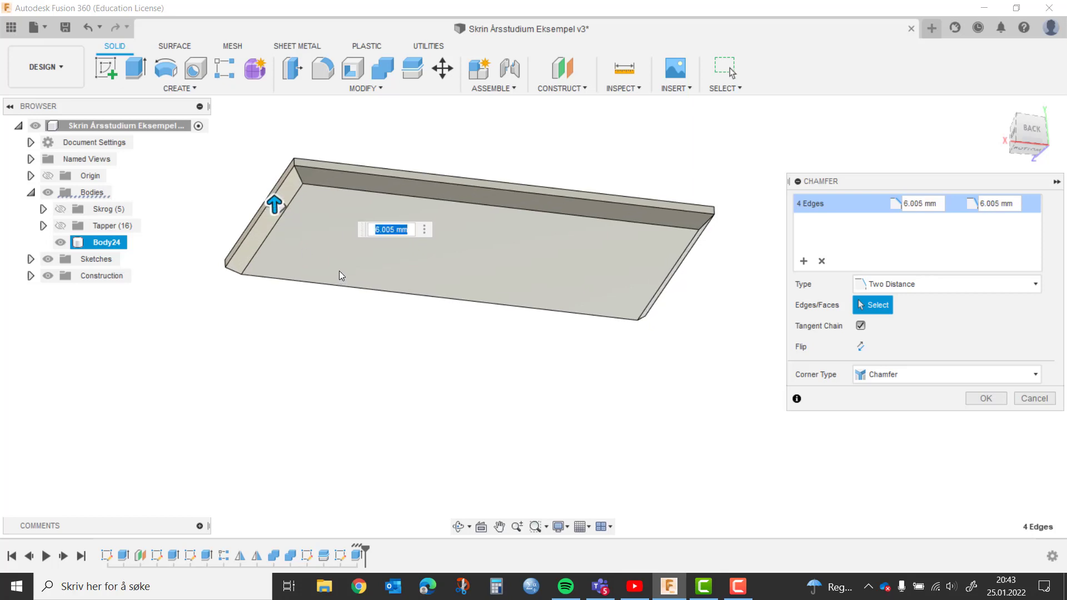
pyautogui.write('7')
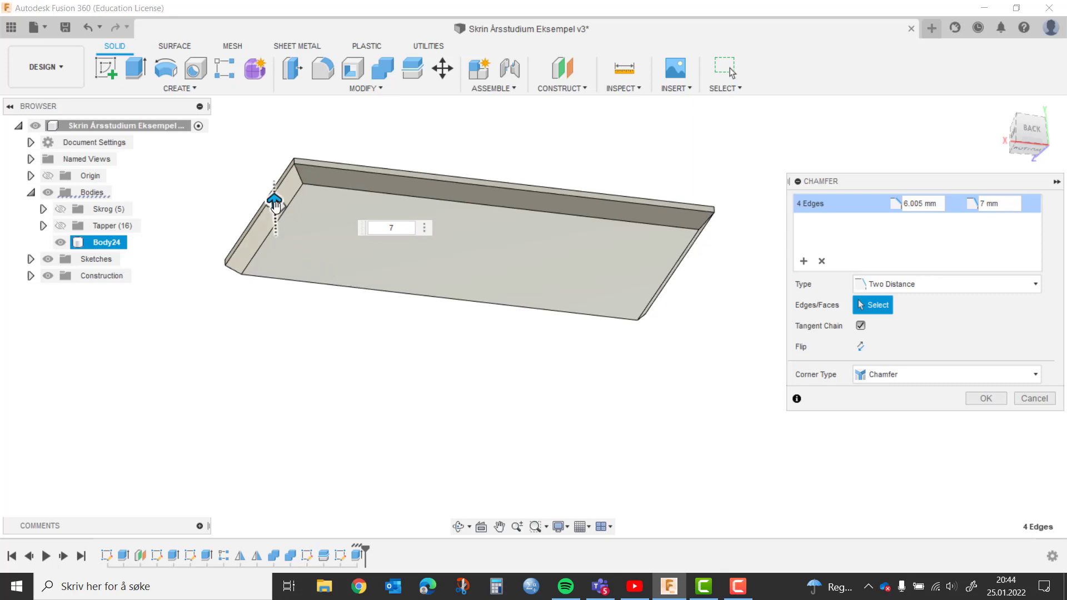
pyautogui.moveTo(280, 206); pyautogui.dragTo(333, 241)
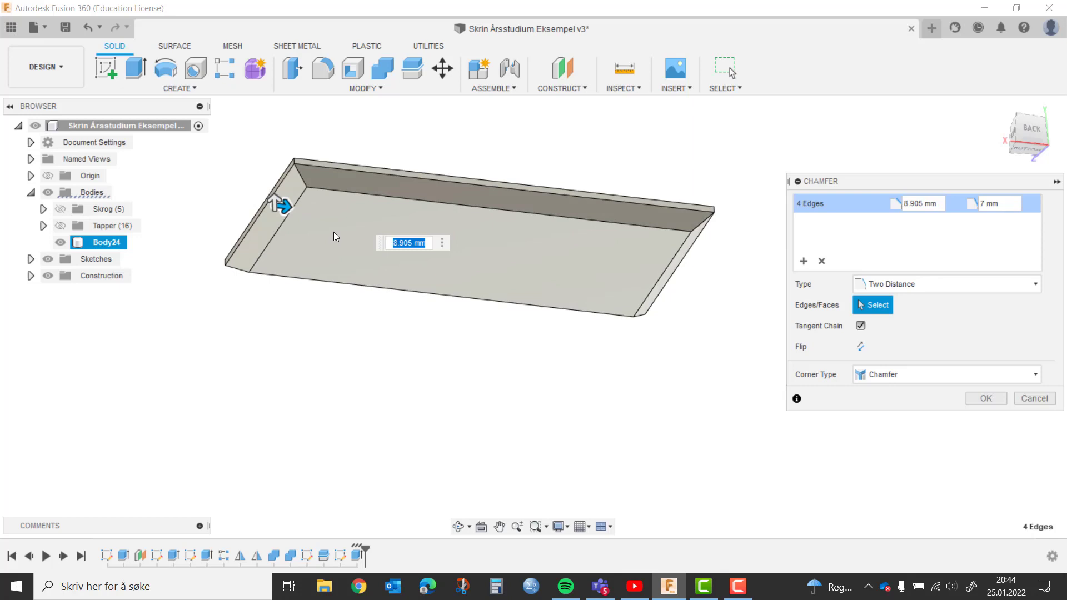
pyautogui.write('7')
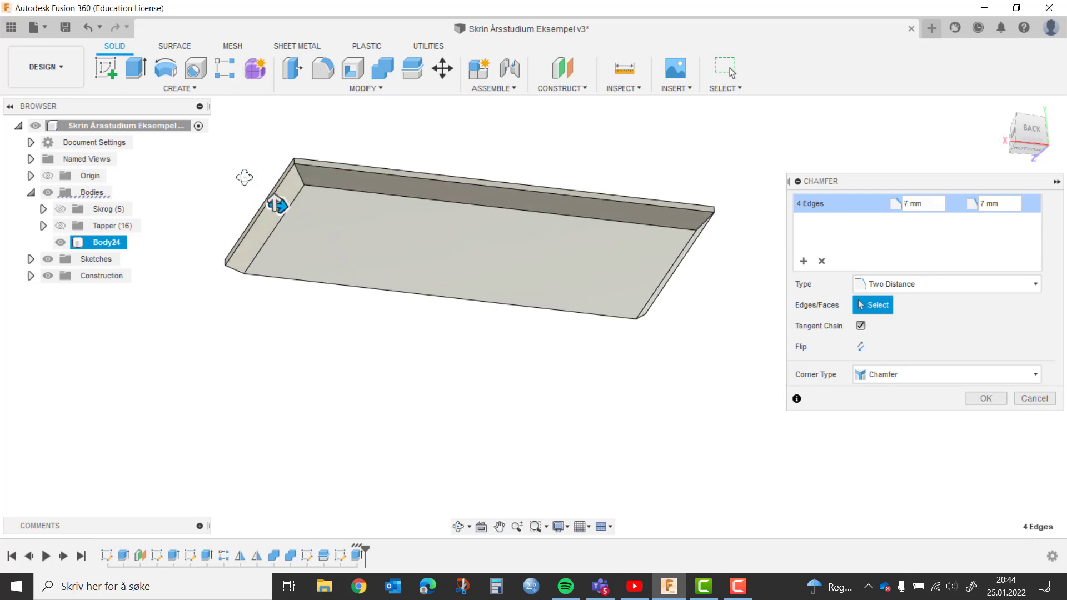
pyautogui.keyDown('shift'); pyautogui.moveTo(244, 177); pyautogui.dragTo(243, 196, button='middle'); pyautogui.keyUp('shift')
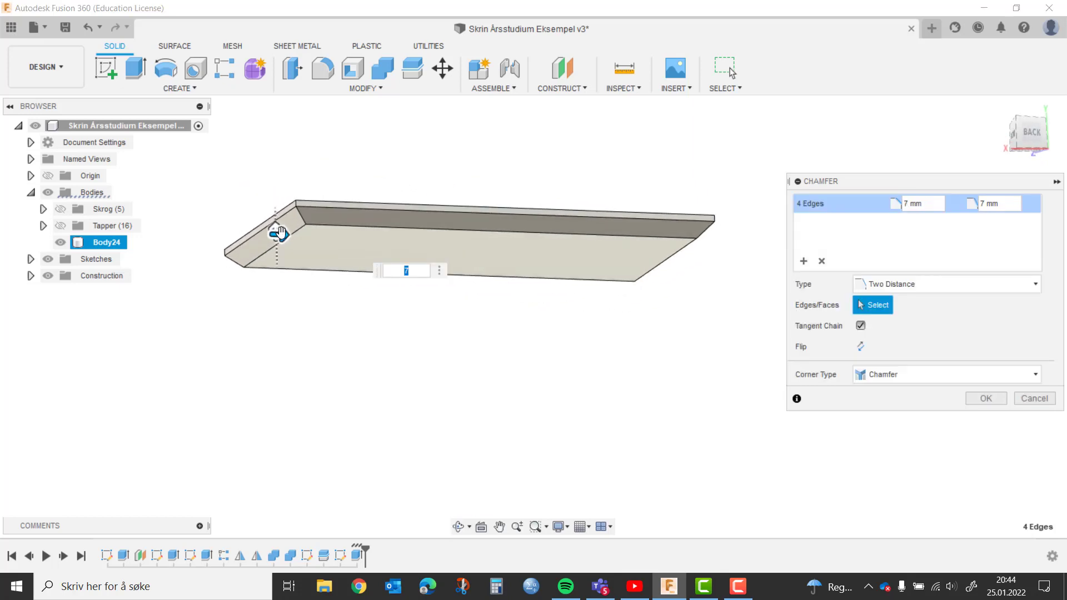
pyautogui.moveTo(280, 232); pyautogui.dragTo(287, 237)
pyautogui.write('5')
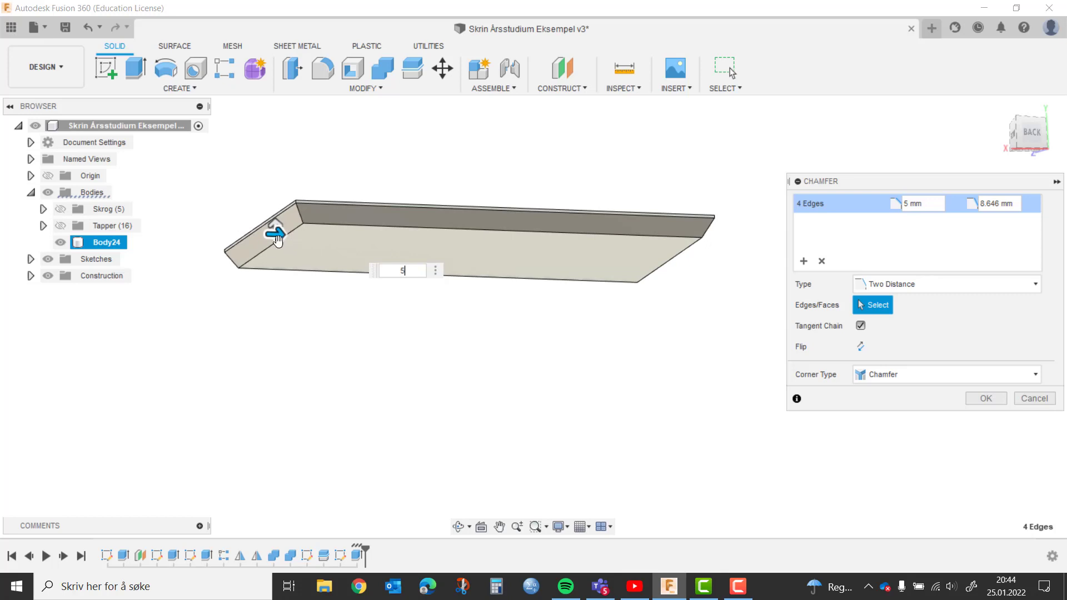
pyautogui.moveTo(275, 222); pyautogui.dragTo(272, 222)
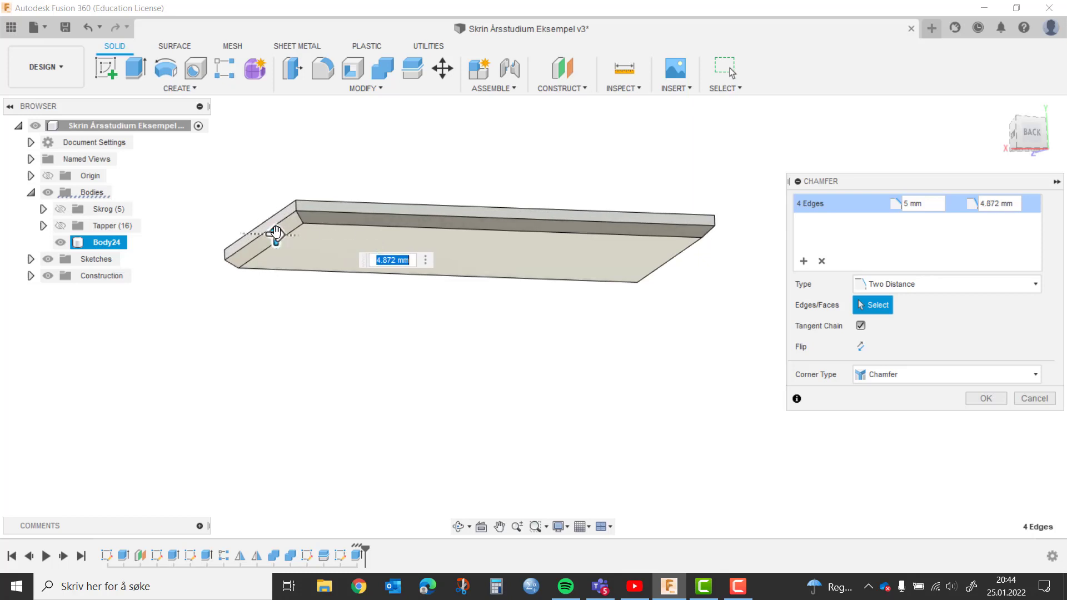
pyautogui.moveTo(1032, 131)
pyautogui.click(1002, 202)
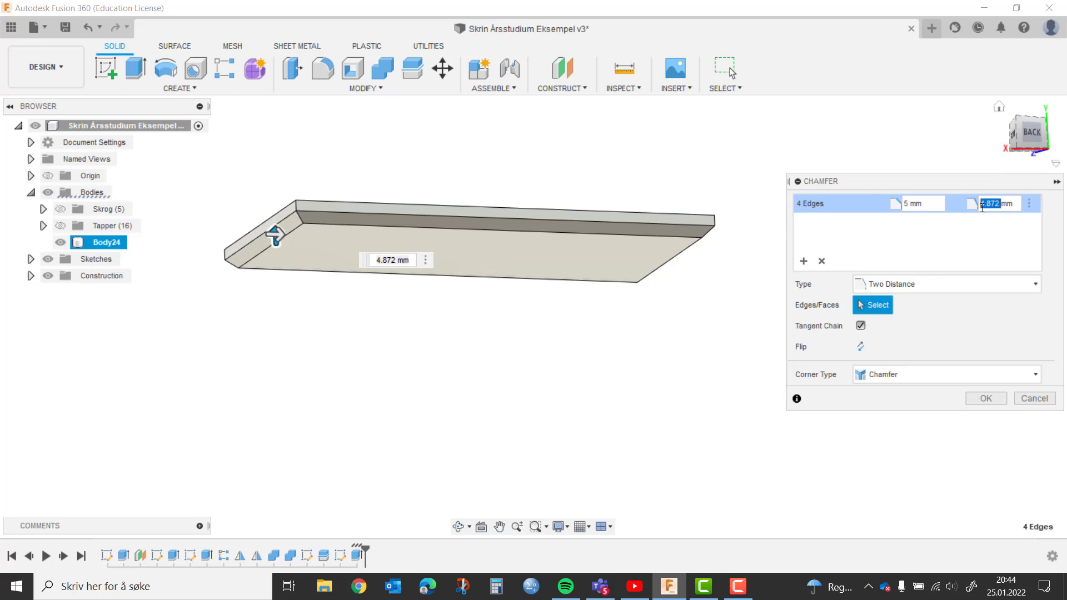
pyautogui.write('6')
pyautogui.press('Return')
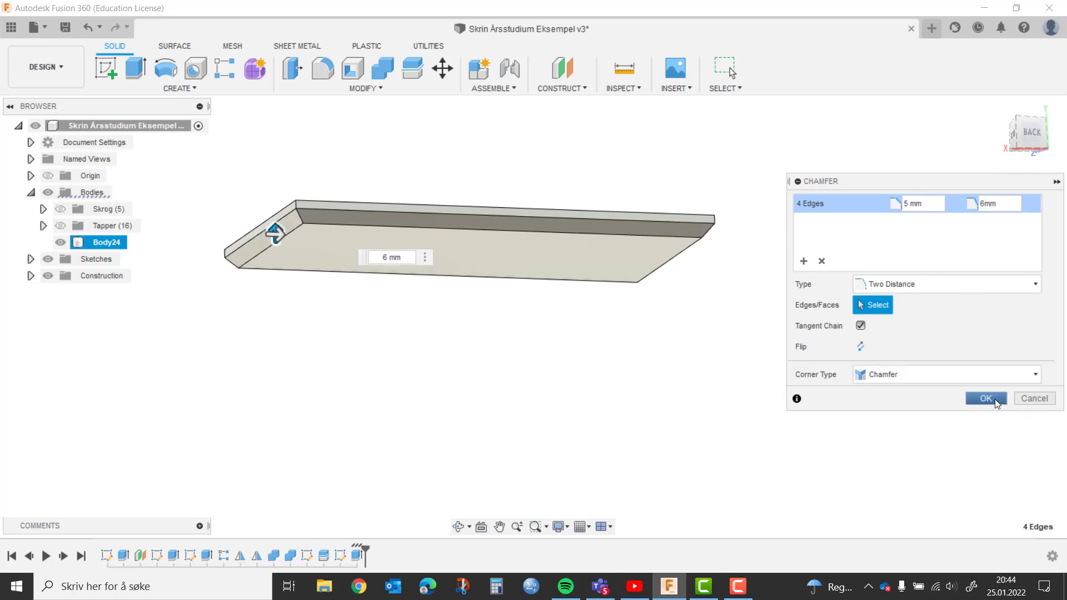
pyautogui.click(995, 398)
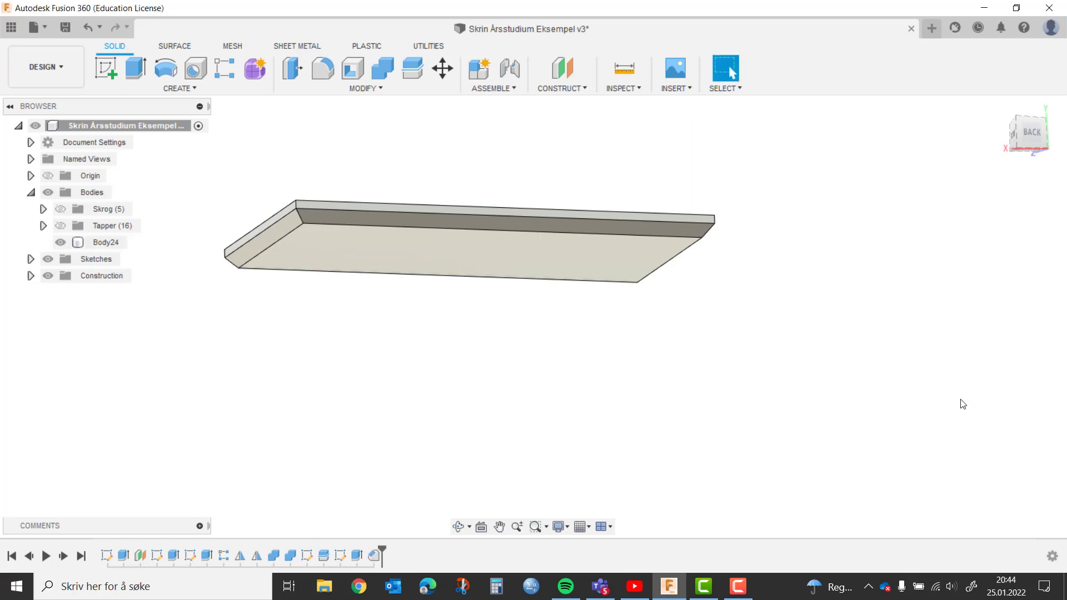
# - Make the Skrog panels and Tapper pegs visible again and orbit around the lidded box
pyautogui.click(54, 212)
pyautogui.click(59, 211)
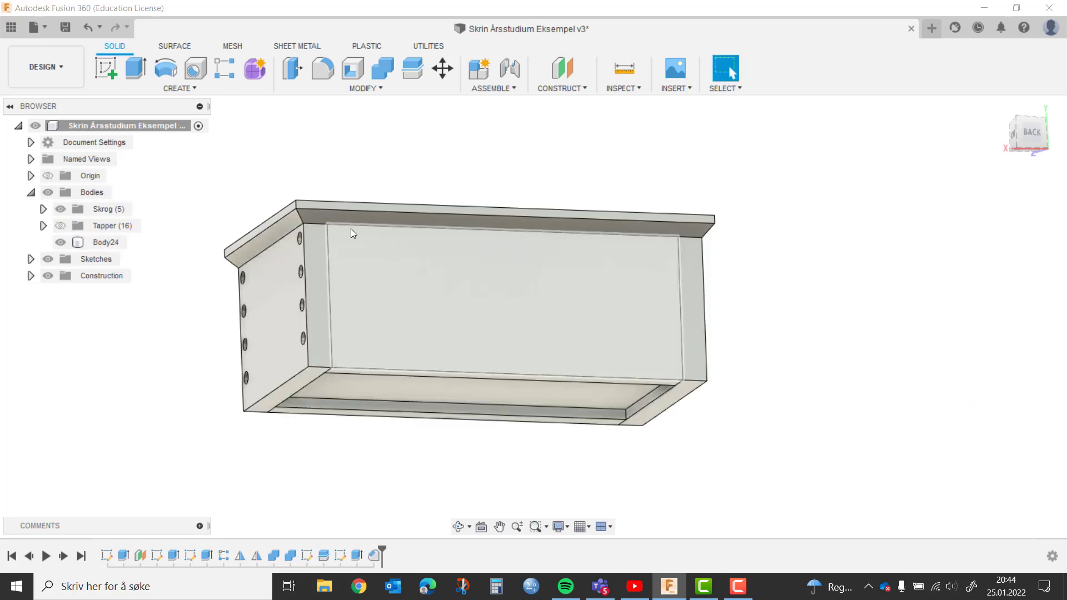
pyautogui.moveTo(431, 242)
pyautogui.keyDown('shift'); pyautogui.mouseDown(button='middle')
pyautogui.moveTo(417, 183)
pyautogui.moveTo(410, 205)
pyautogui.moveTo(402, 200)
pyautogui.moveTo(414, 208)
pyautogui.mouseUp(button='middle'); pyautogui.keyUp('shift')
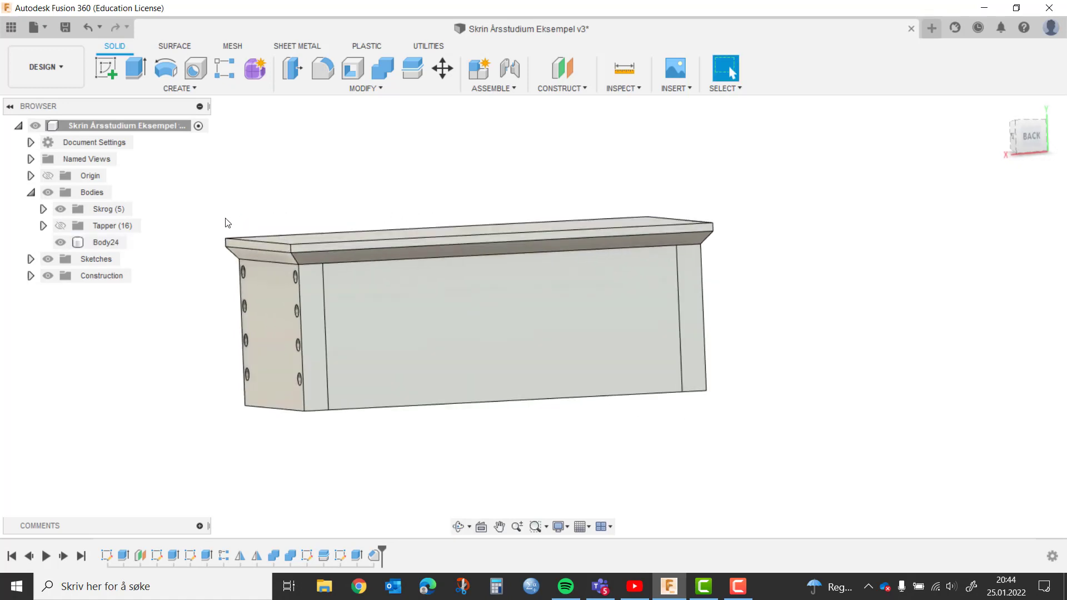
pyautogui.moveTo(227, 223)
pyautogui.keyDown('shift'); pyautogui.mouseDown(button='middle')
pyautogui.moveTo(240, 214)
pyautogui.moveTo(157, 210)
pyautogui.mouseUp(button='middle'); pyautogui.keyUp('shift')
pyautogui.click(63, 229)
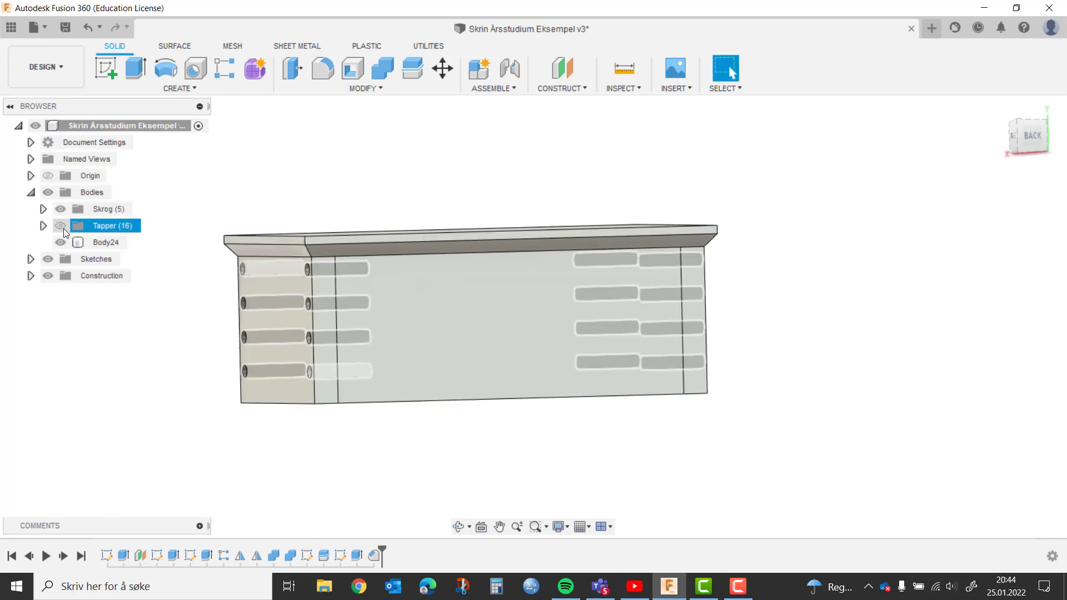
pyautogui.click(60, 224)
pyautogui.moveTo(309, 183)
pyautogui.keyDown('shift'); pyautogui.mouseDown(button='middle')
pyautogui.moveTo(328, 179)
pyautogui.moveTo(305, 181)
pyautogui.moveTo(326, 192)
pyautogui.moveTo(335, 165)
pyautogui.moveTo(331, 189)
pyautogui.mouseUp(button='middle'); pyautogui.keyUp('shift')
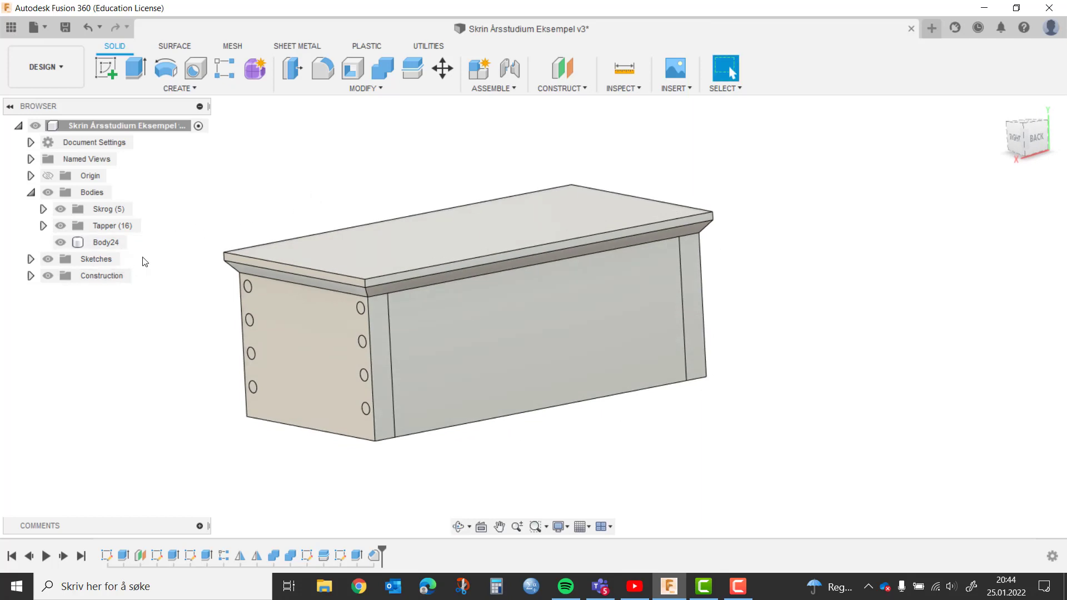
# - Rename Body24 to Lokk in the Browser
pyautogui.click(112, 242)
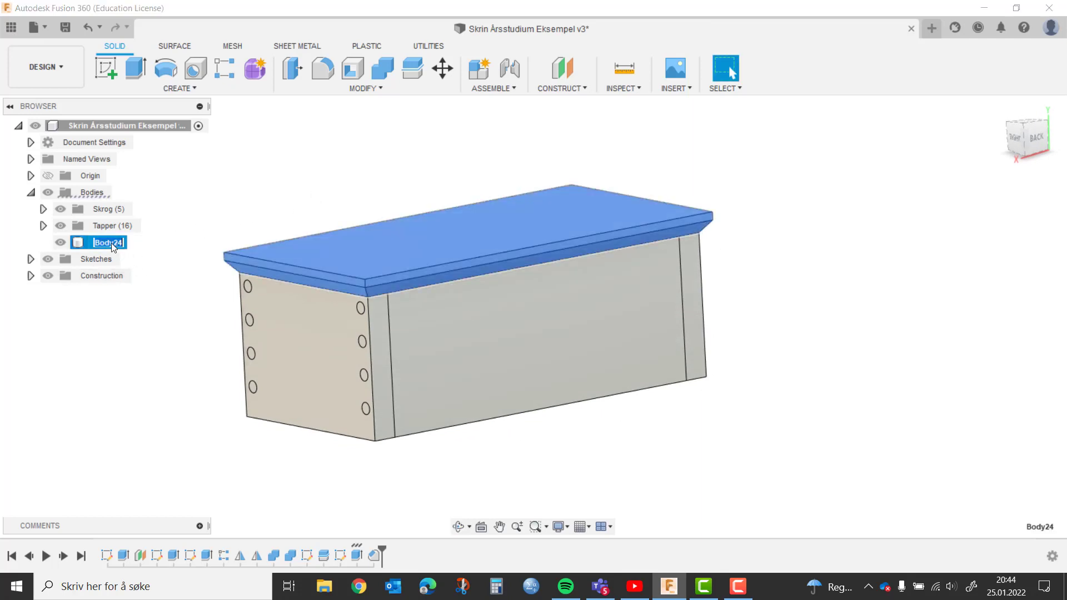
pyautogui.doubleClick(111, 243)
pyautogui.write('Lokk')
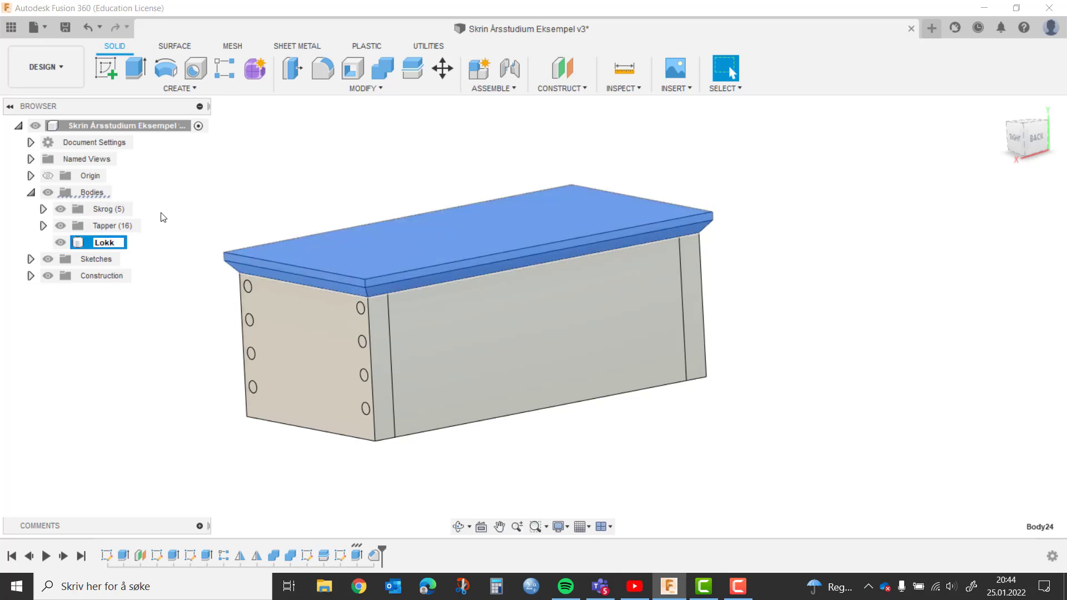
pyautogui.press('Escape')
pyautogui.click(368, 176)
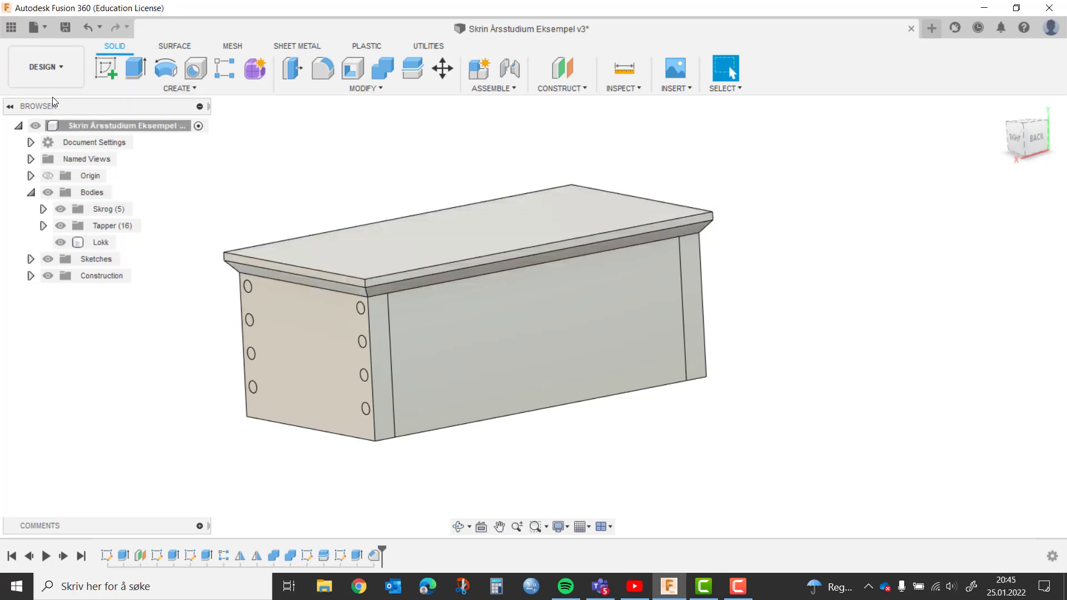
# - Change to the Render workspace and bring up the Appearance library with the A key
pyautogui.click(68, 68)
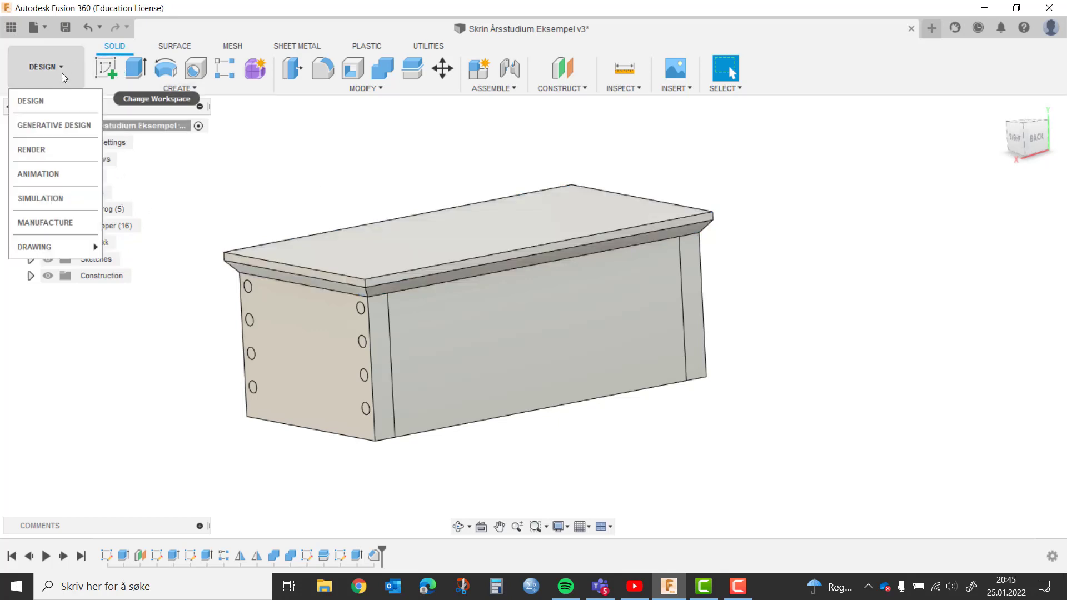
pyautogui.click(31, 149)
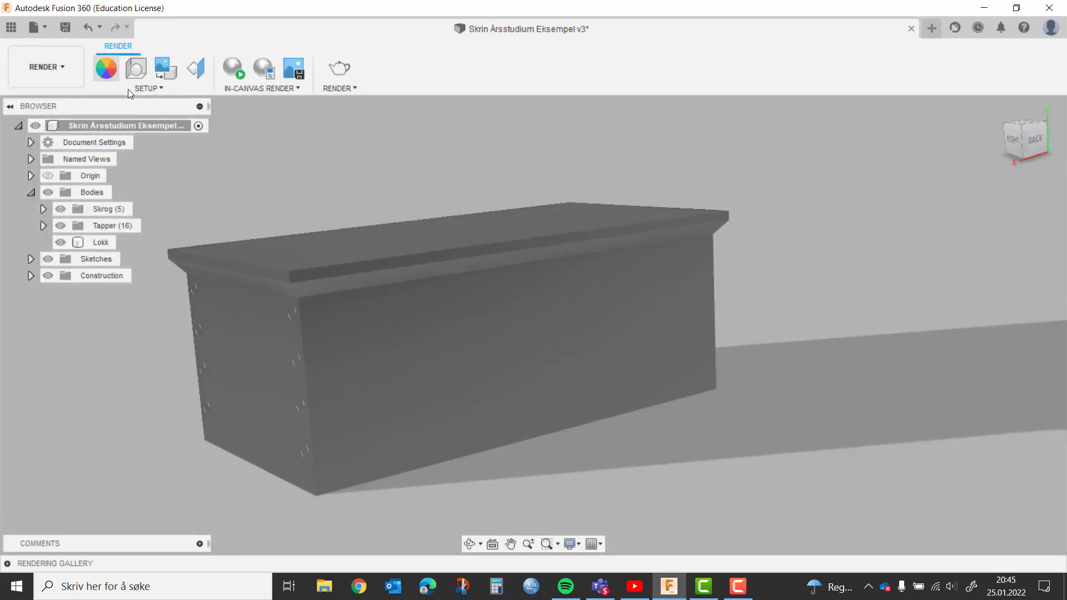
pyautogui.press('a')
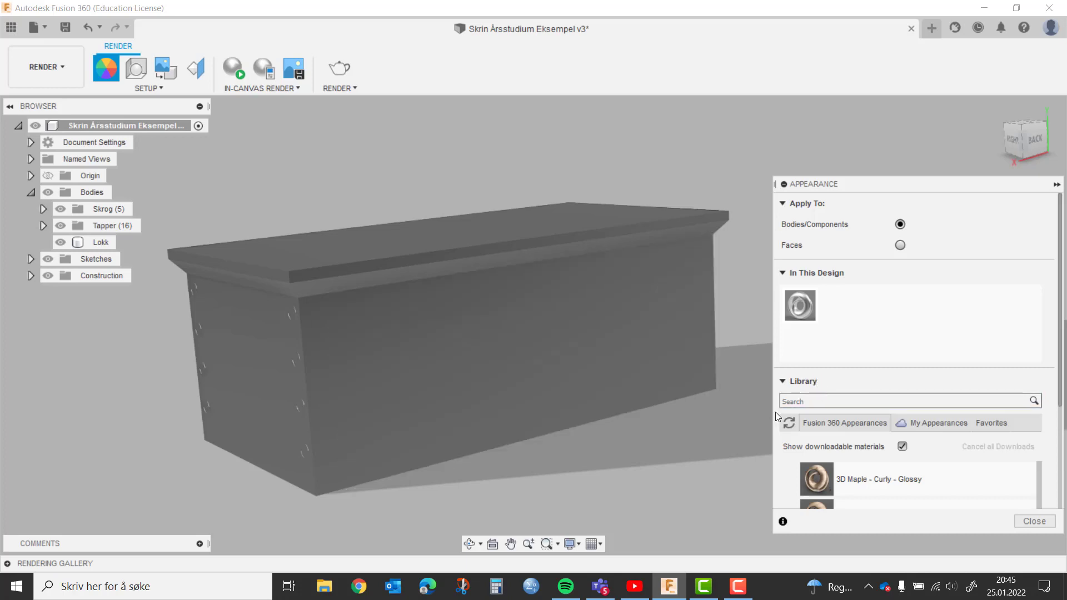
# - Browse the wood appearances, then reposition and enlarge the Appearance panel to list more
pyautogui.scroll(-3, 920, 470)
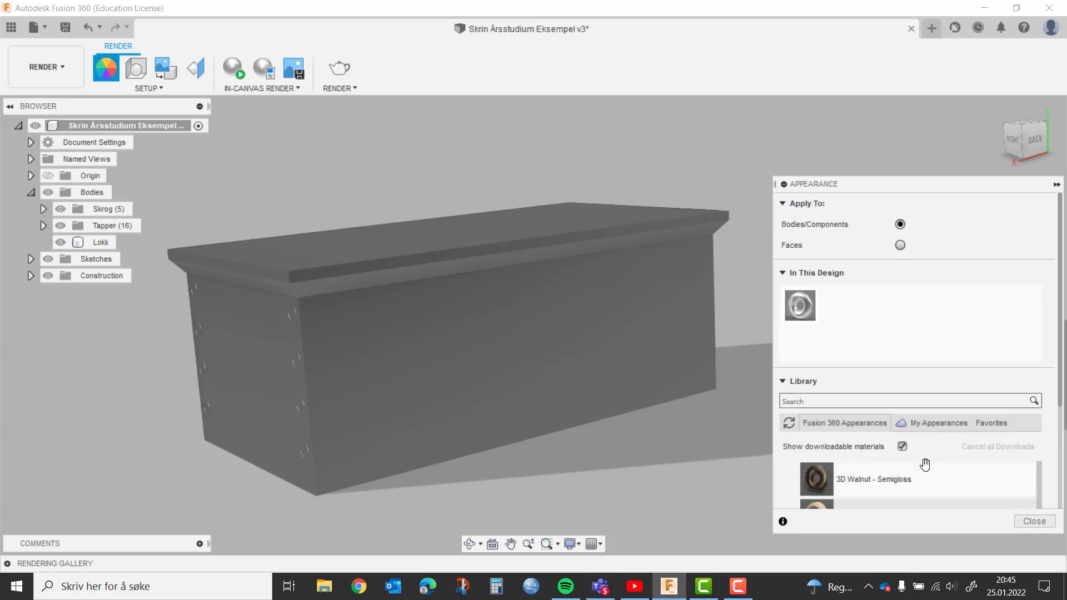
pyautogui.scroll(5, 905, 479)
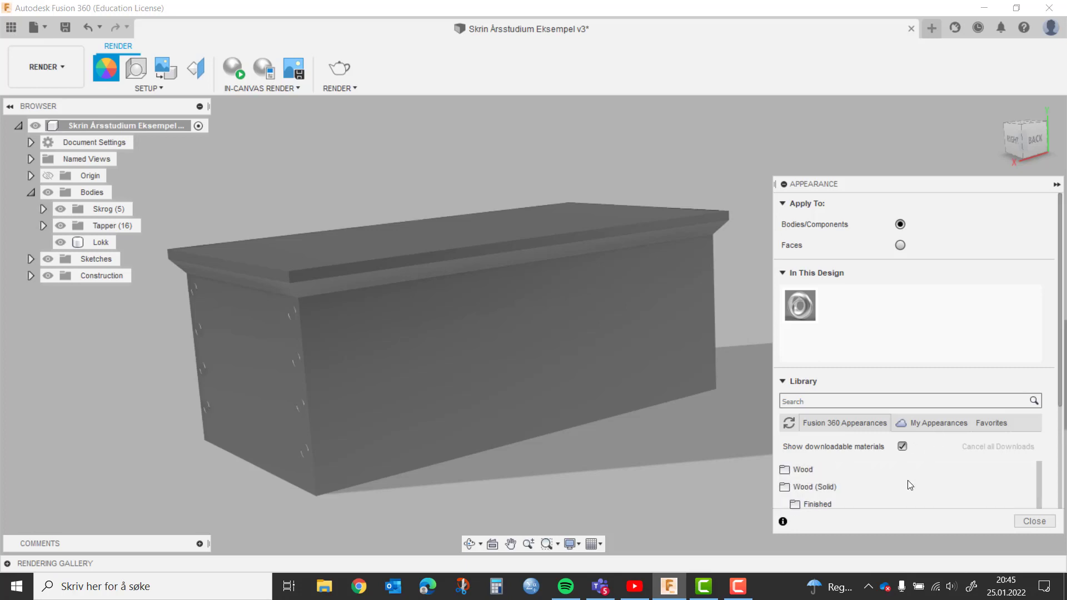
pyautogui.scroll(-2, 889, 484)
pyautogui.scroll(-1, 873, 492)
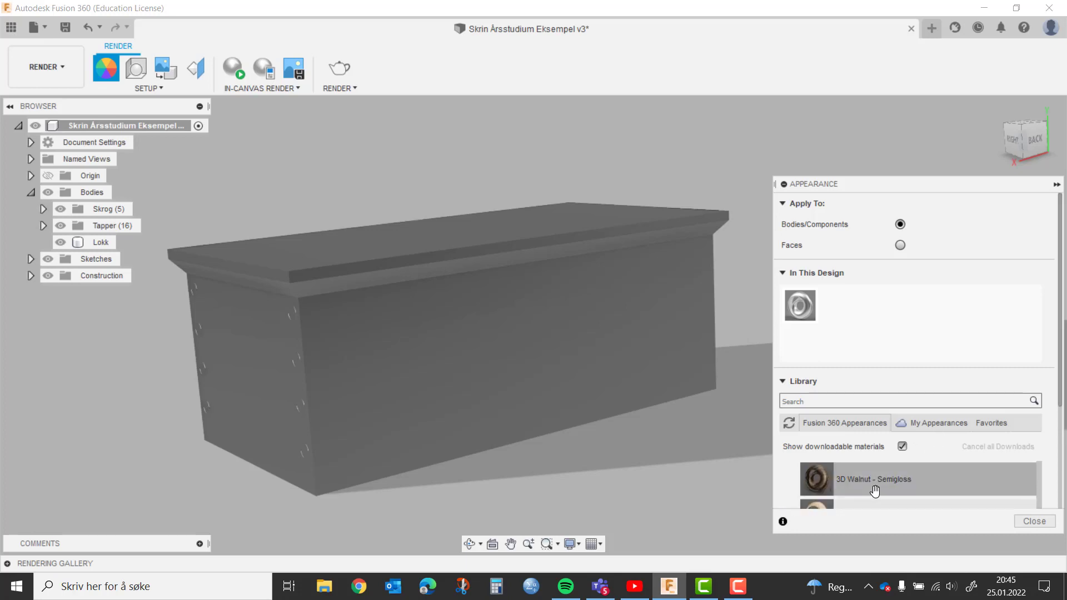
pyautogui.scroll(-1, 875, 491)
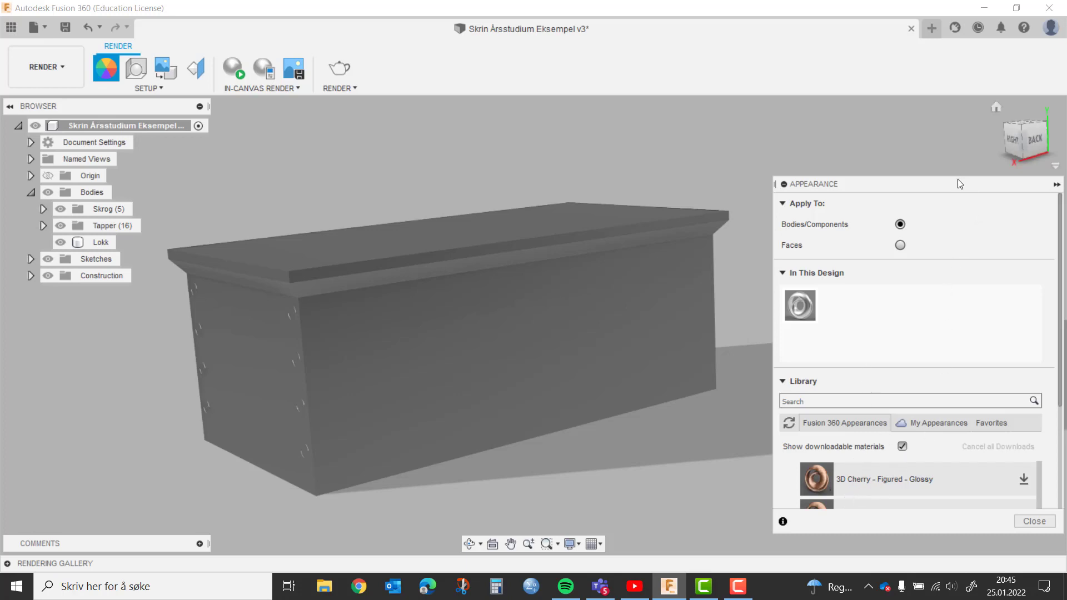
pyautogui.moveTo(958, 184); pyautogui.dragTo(924, 38)
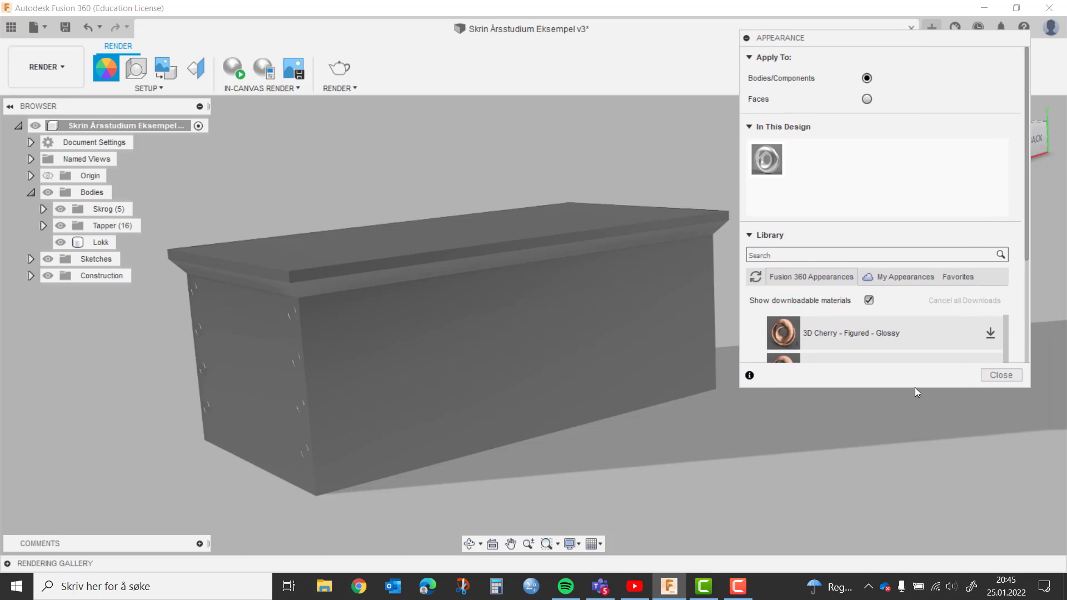
pyautogui.moveTo(1025, 387); pyautogui.dragTo(1054, 523)
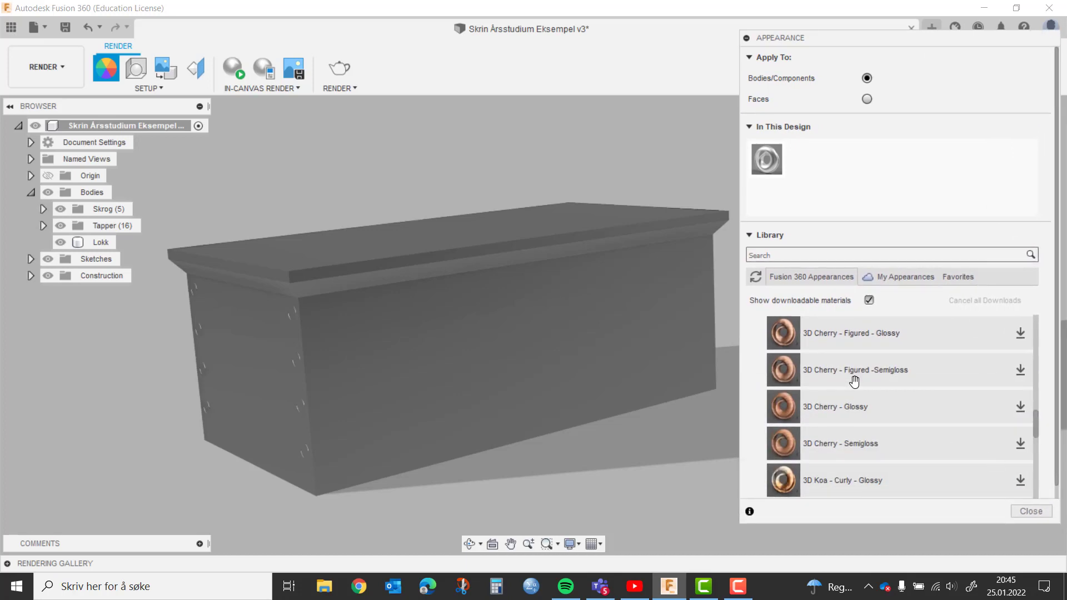
# - Select 3D Maple - Semigloss in the wood list, after briefly picking 3D Pine - Semigloss
pyautogui.scroll(-3, 853, 376)
pyautogui.scroll(-3, 855, 389)
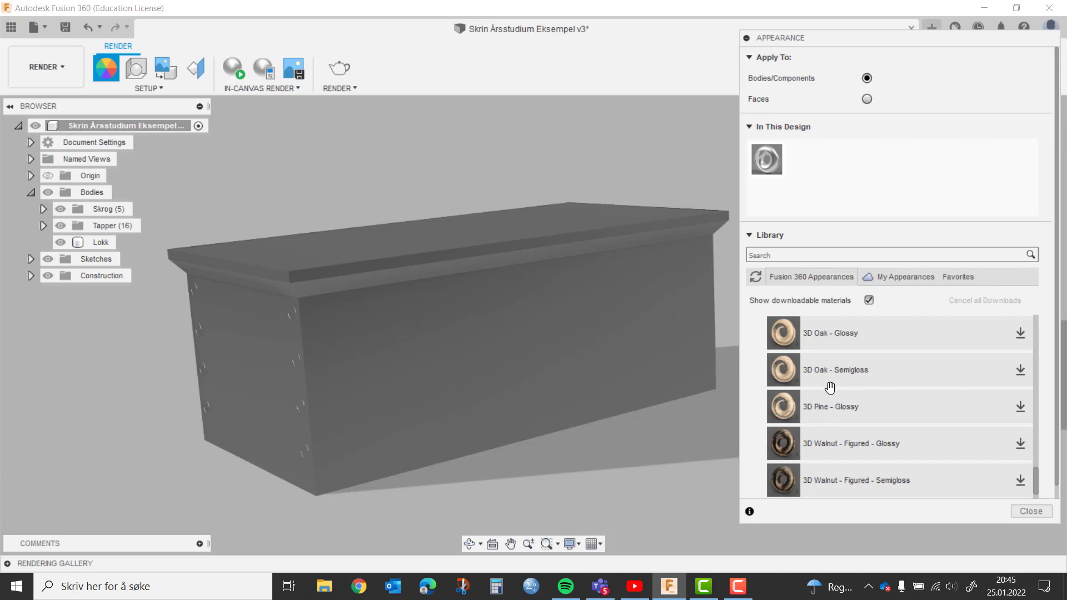
pyautogui.scroll(-2, 830, 387)
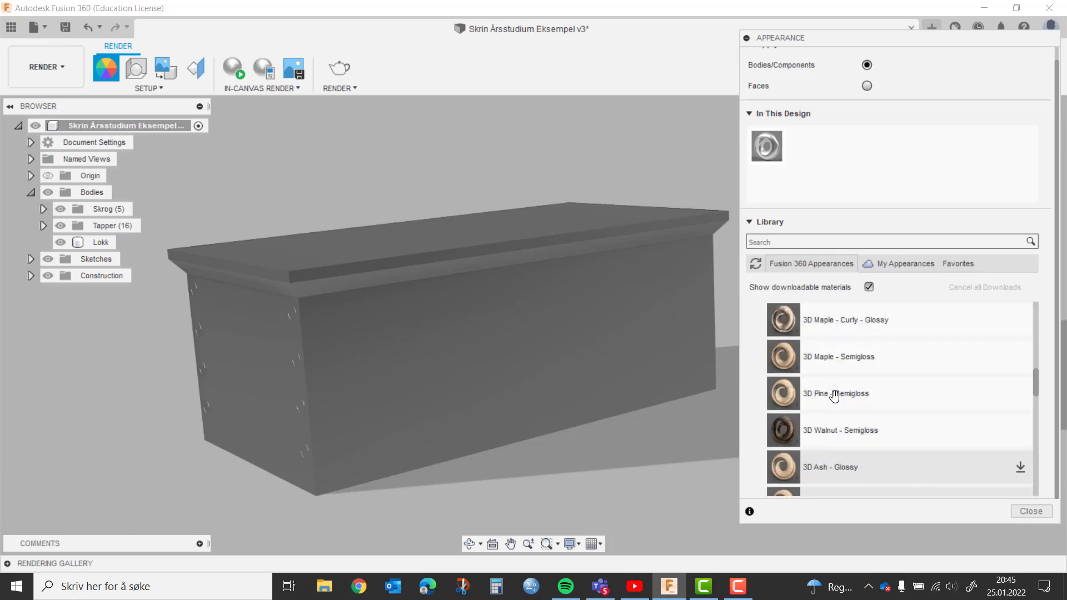
pyautogui.click(831, 392)
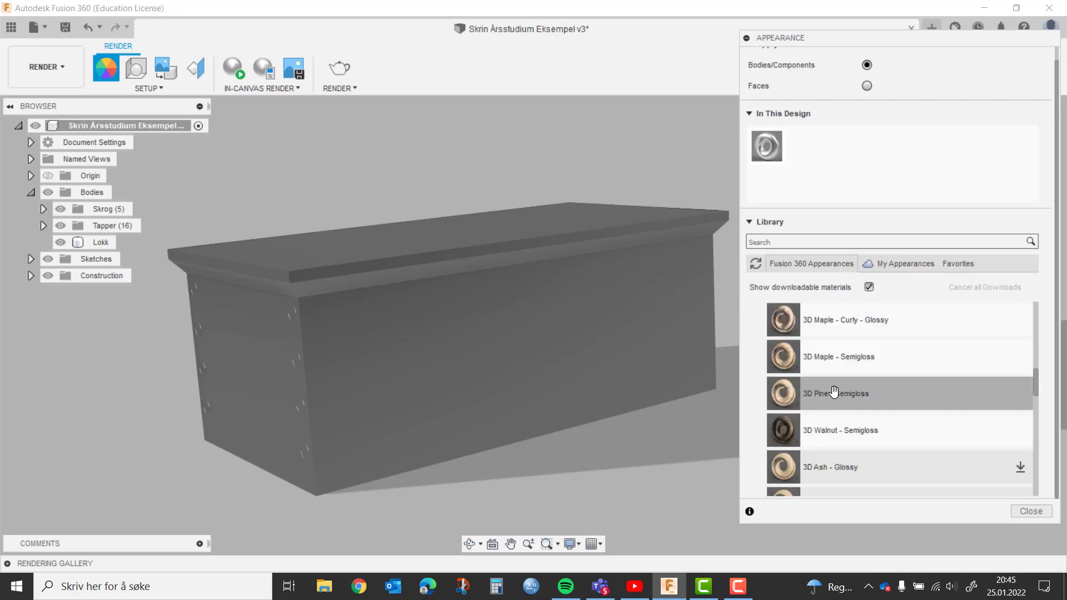
pyautogui.scroll(-2, 839, 412)
pyautogui.scroll(2, 826, 381)
pyautogui.click(822, 365)
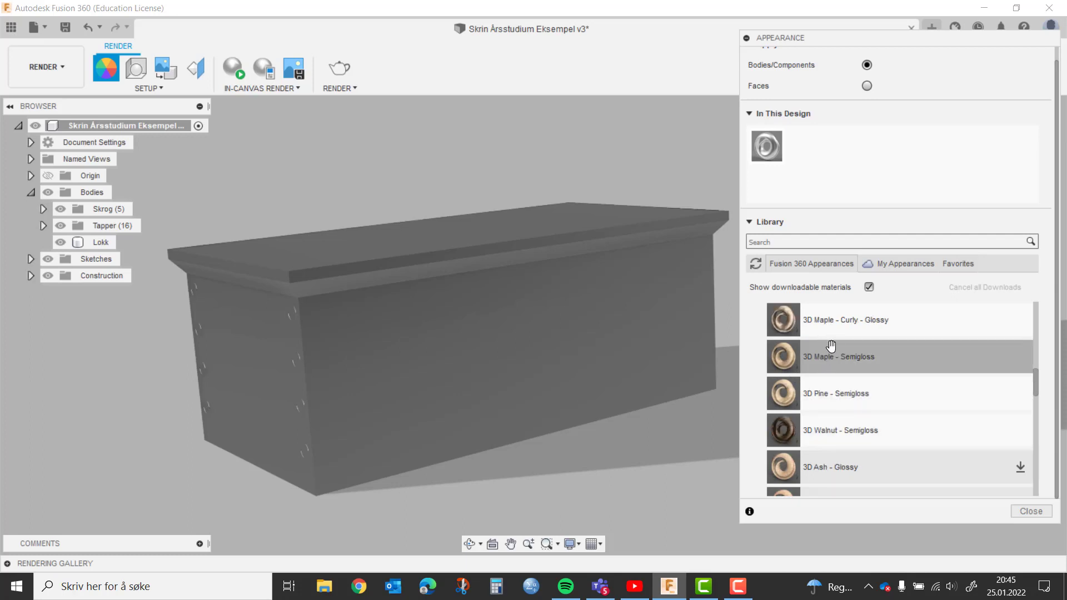
# - Apply 3D Maple - Semigloss to the front panel, lid, left end and far end panels
pyautogui.moveTo(840, 356); pyautogui.dragTo(608, 352)
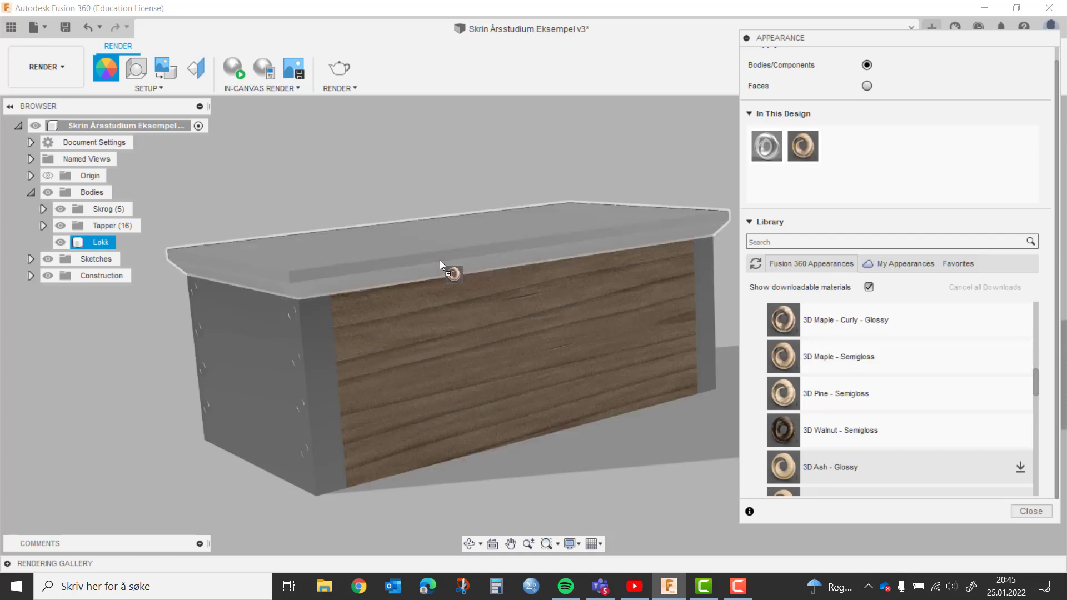
pyautogui.moveTo(858, 363); pyautogui.dragTo(440, 248)
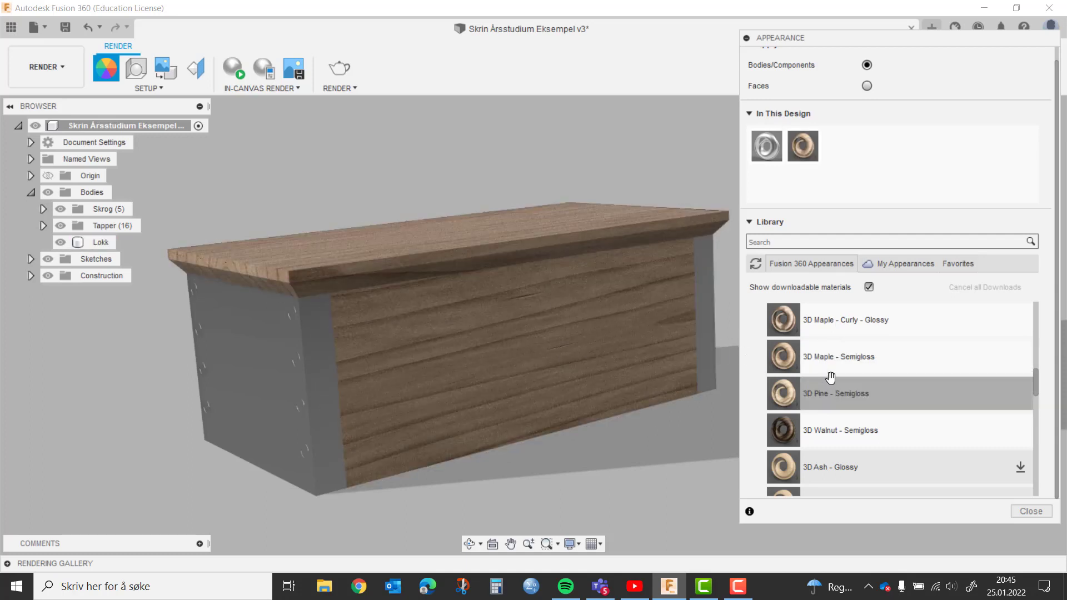
pyautogui.moveTo(828, 362); pyautogui.dragTo(263, 377)
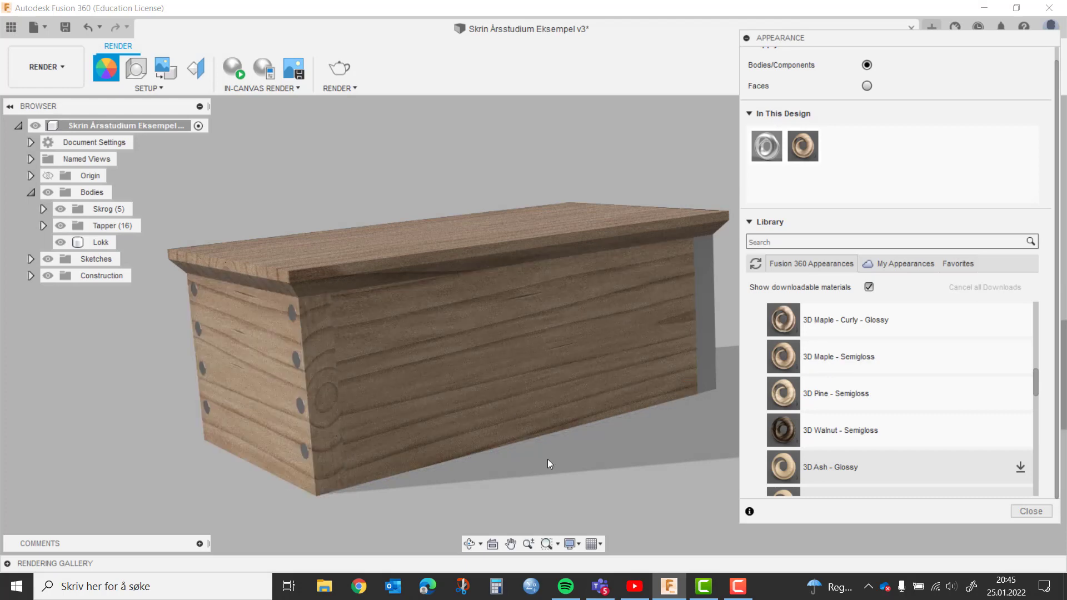
pyautogui.moveTo(548, 466)
pyautogui.keyDown('shift'); pyautogui.mouseDown(button='middle')
pyautogui.moveTo(545, 389)
pyautogui.moveTo(489, 353)
pyautogui.mouseUp(button='middle'); pyautogui.keyUp('shift')
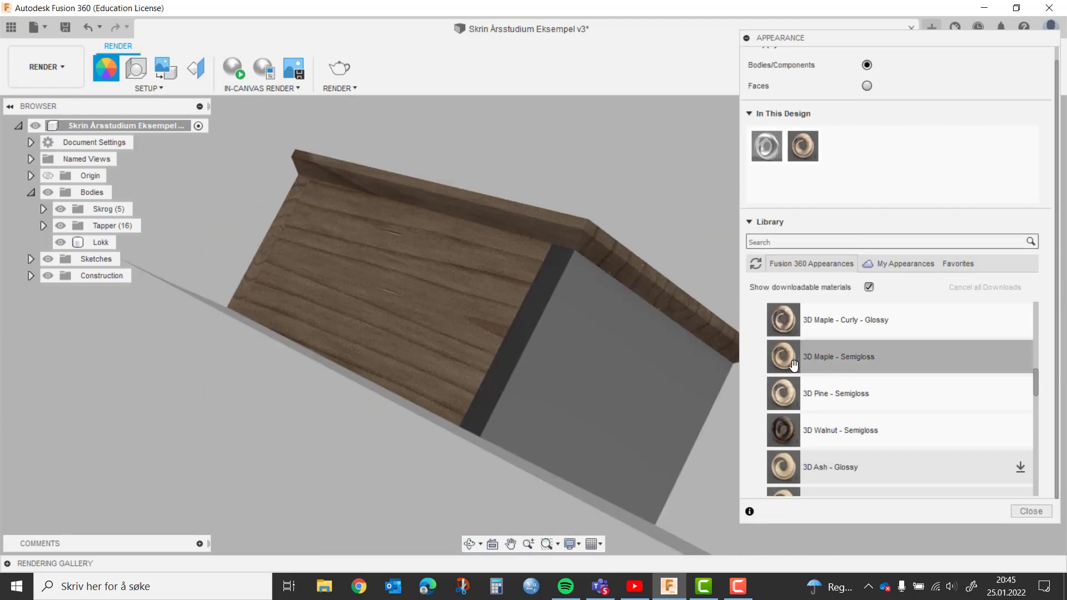
pyautogui.moveTo(828, 356)
pyautogui.mouseDown()
pyautogui.moveTo(627, 374)
pyautogui.moveTo(434, 450)
pyautogui.mouseUp()
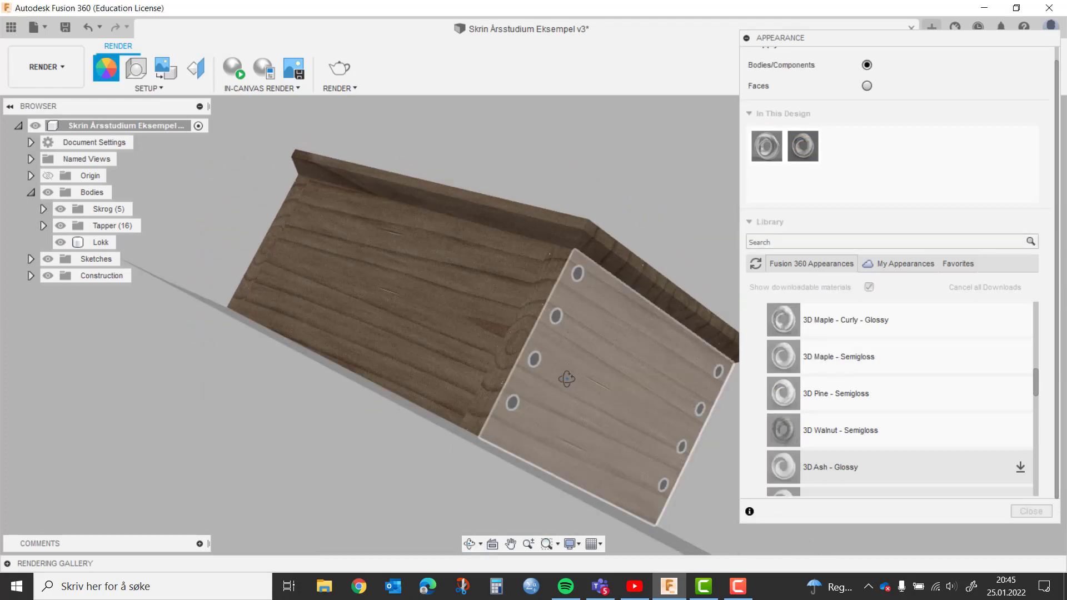
# - Try 3D Pine - Semigloss on a long panel, then unassign and delete the pine finish
pyautogui.keyDown('shift'); pyautogui.moveTo(434, 450); pyautogui.dragTo(429, 327, button='middle'); pyautogui.keyUp('shift')
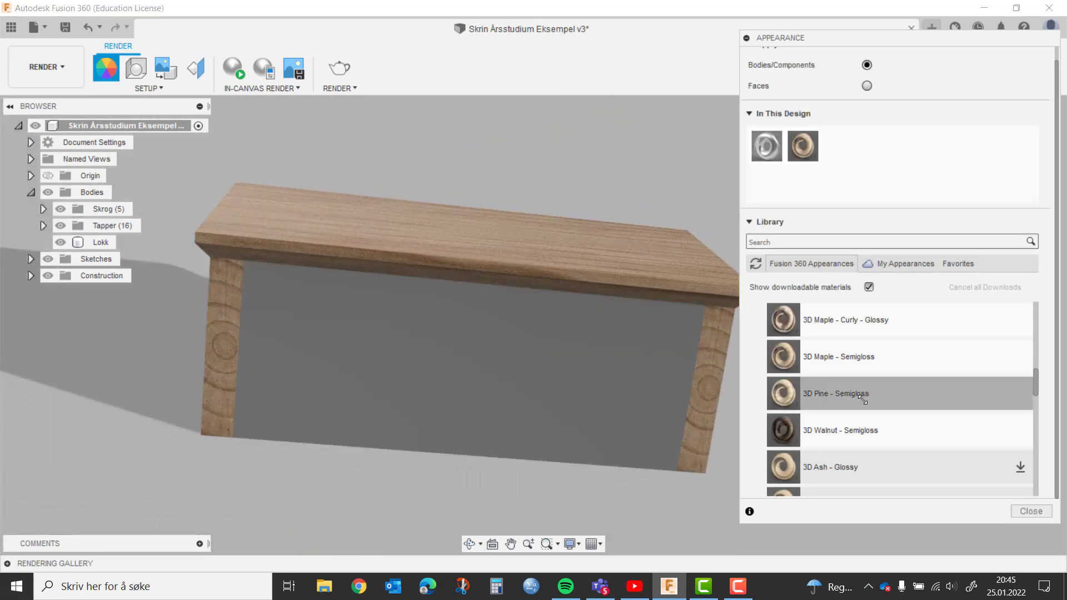
pyautogui.moveTo(863, 383); pyautogui.dragTo(644, 389)
pyautogui.keyDown('shift'); pyautogui.moveTo(476, 453); pyautogui.dragTo(508, 434, button='middle'); pyautogui.keyUp('shift')
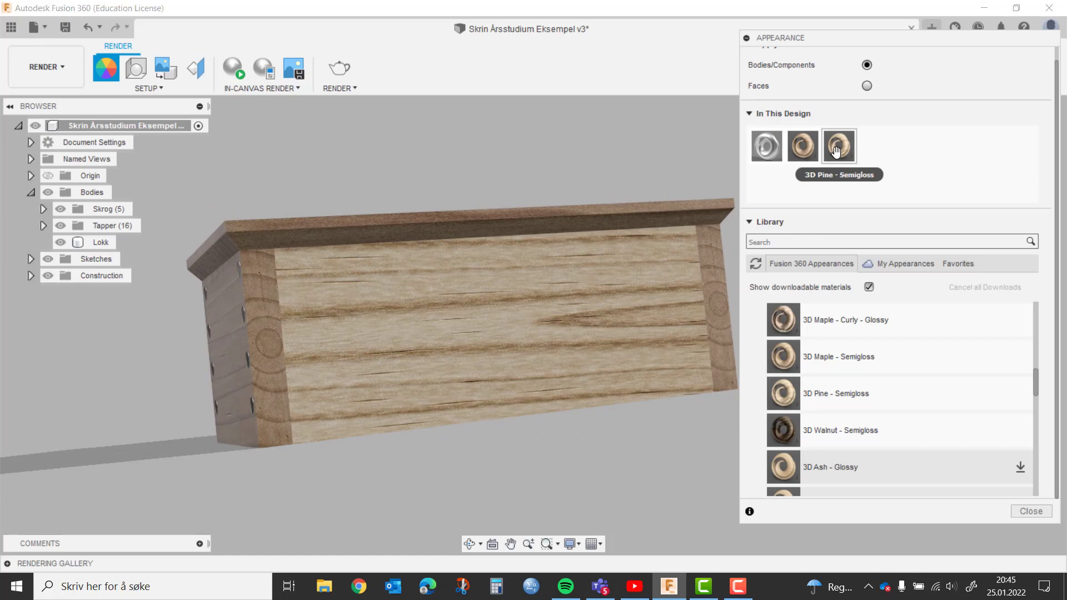
pyautogui.rightClick(836, 151)
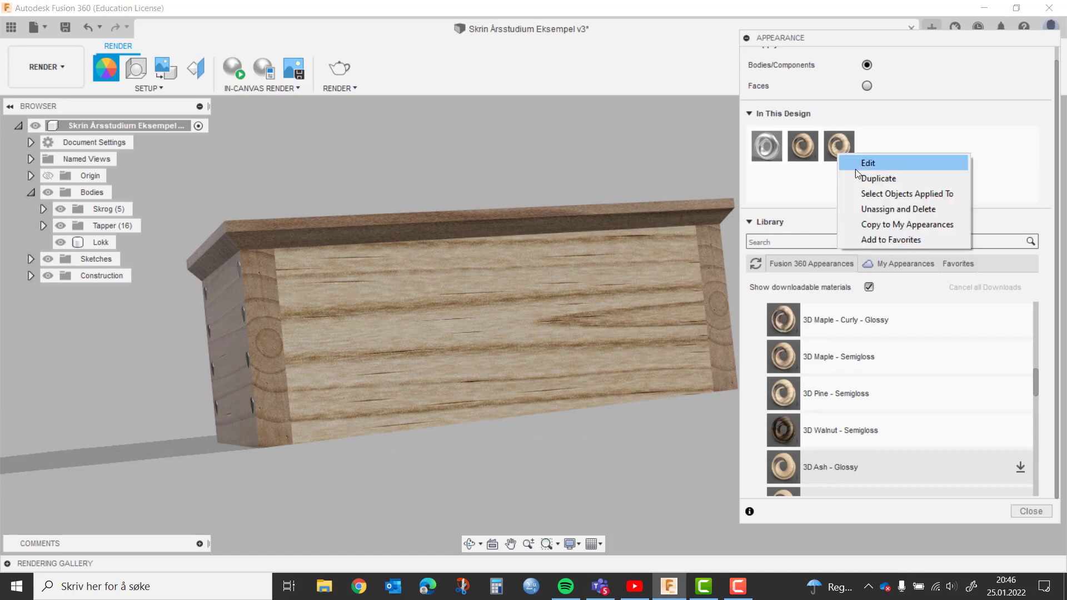
pyautogui.click(882, 208)
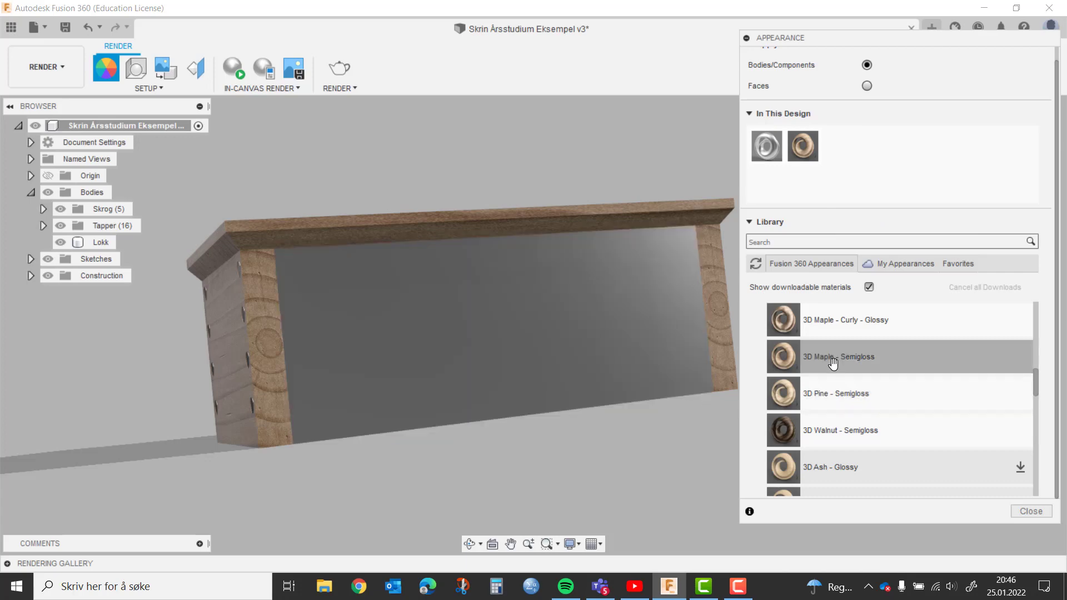
# - Apply maple to the bare long panel and bottom panel, returning to an upright corner view
pyautogui.moveTo(837, 362); pyautogui.dragTo(611, 405)
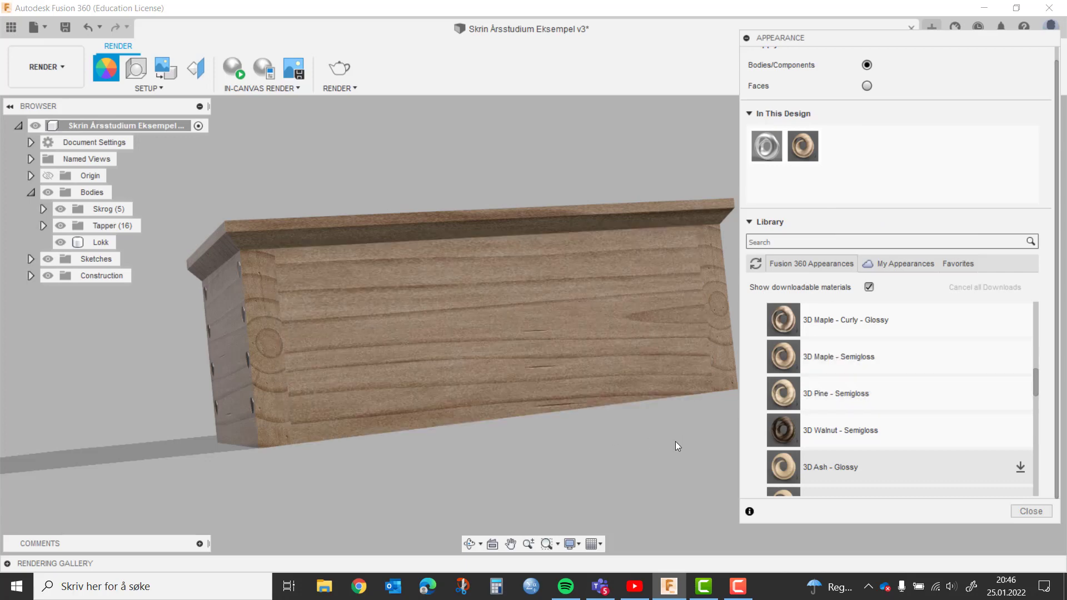
pyautogui.moveTo(674, 445)
pyautogui.keyDown('shift'); pyautogui.mouseDown(button='middle')
pyautogui.moveTo(660, 411)
pyautogui.moveTo(752, 370)
pyautogui.mouseUp(button='middle'); pyautogui.keyUp('shift')
pyautogui.moveTo(803, 365); pyautogui.dragTo(543, 372)
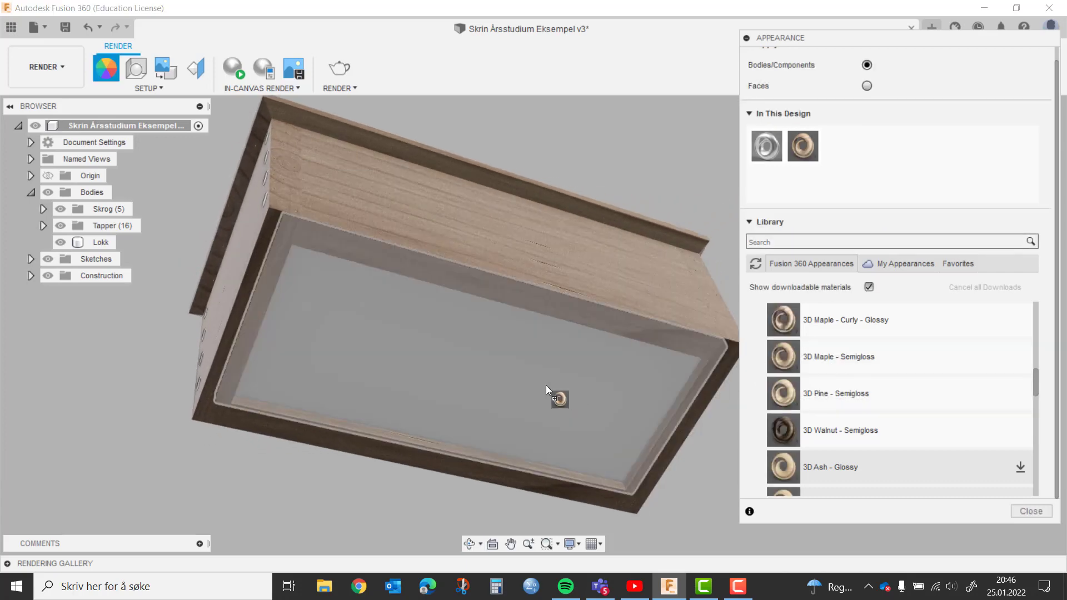
pyautogui.keyDown('shift'); pyautogui.moveTo(543, 372); pyautogui.dragTo(479, 334, button='middle'); pyautogui.keyUp('shift')
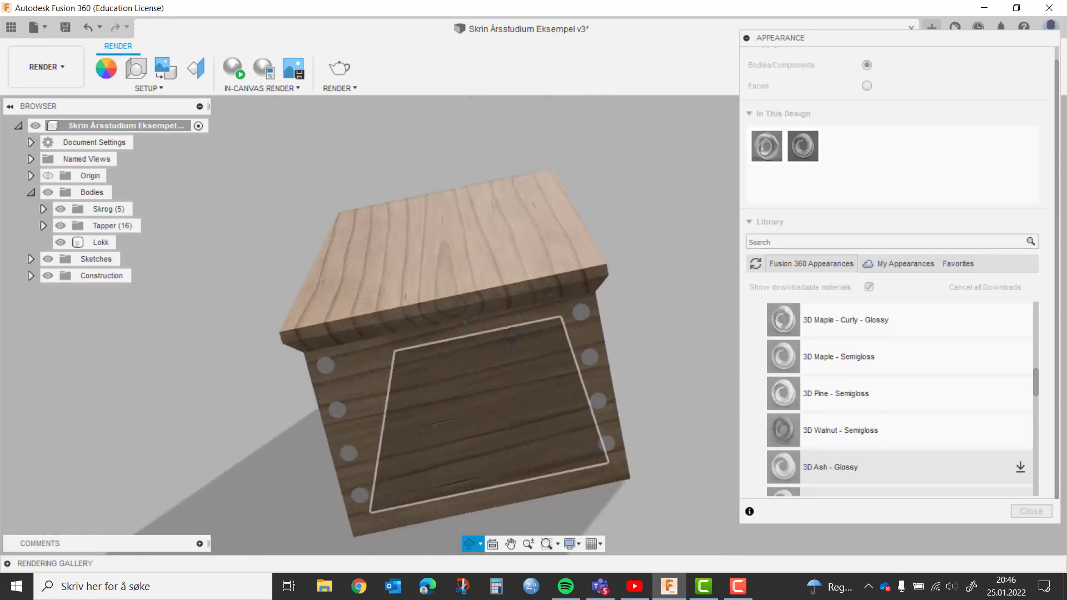
pyautogui.keyDown('shift'); pyautogui.moveTo(479, 334); pyautogui.dragTo(473, 331, button='middle'); pyautogui.keyUp('shift')
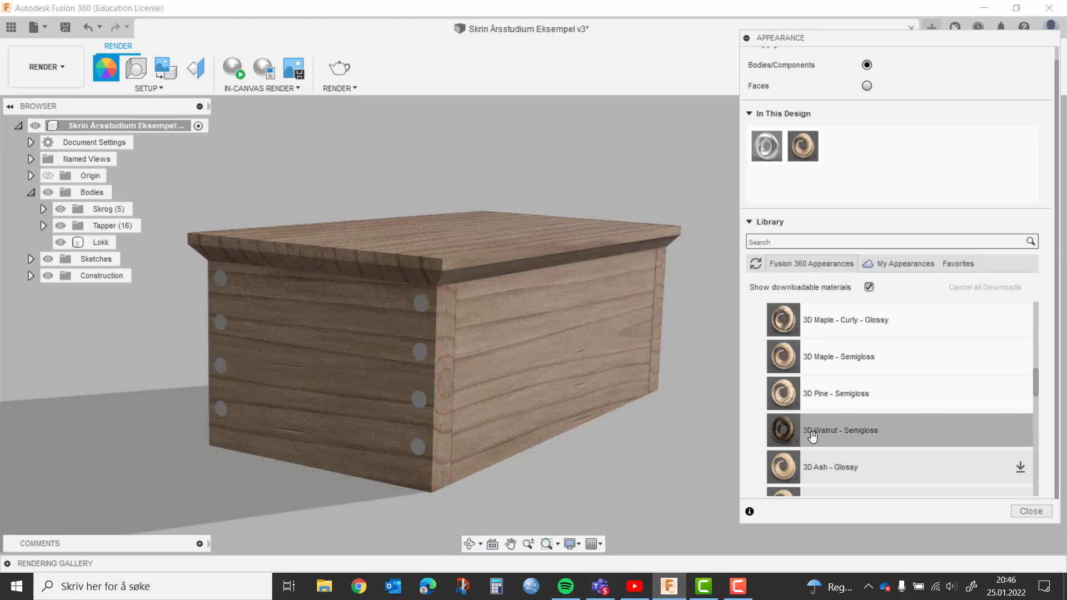
pyautogui.moveTo(812, 436)
pyautogui.mouseDown()
pyautogui.moveTo(377, 307)
pyautogui.moveTo(48, 225)
pyautogui.mouseUp()
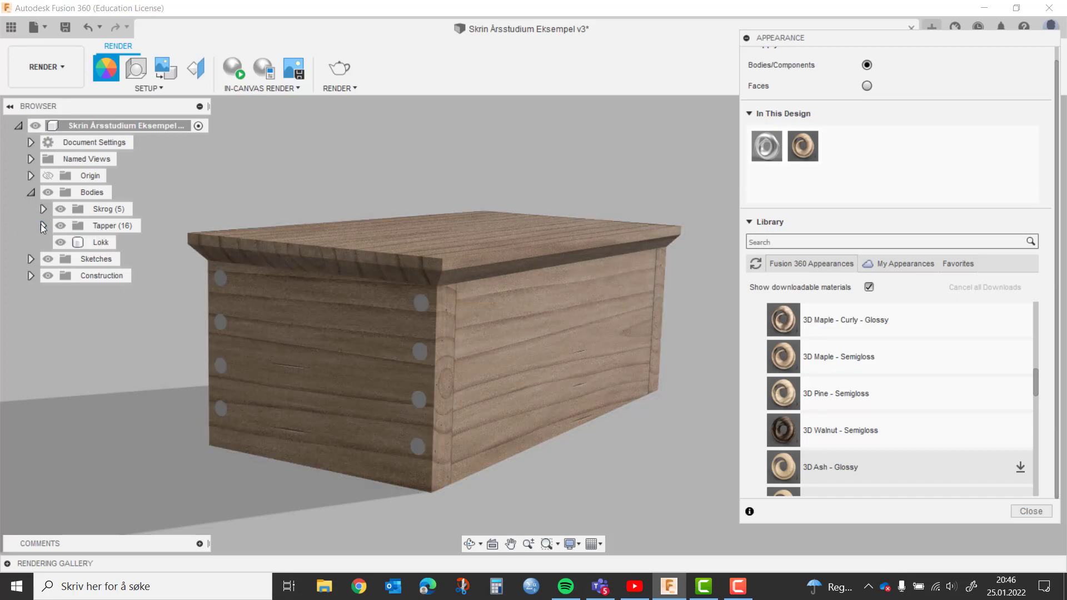
# - Give all 16 Tapp dowels 3D Walnut - Semigloss and close the Appearance panel
pyautogui.click(42, 225)
pyautogui.click(114, 243)
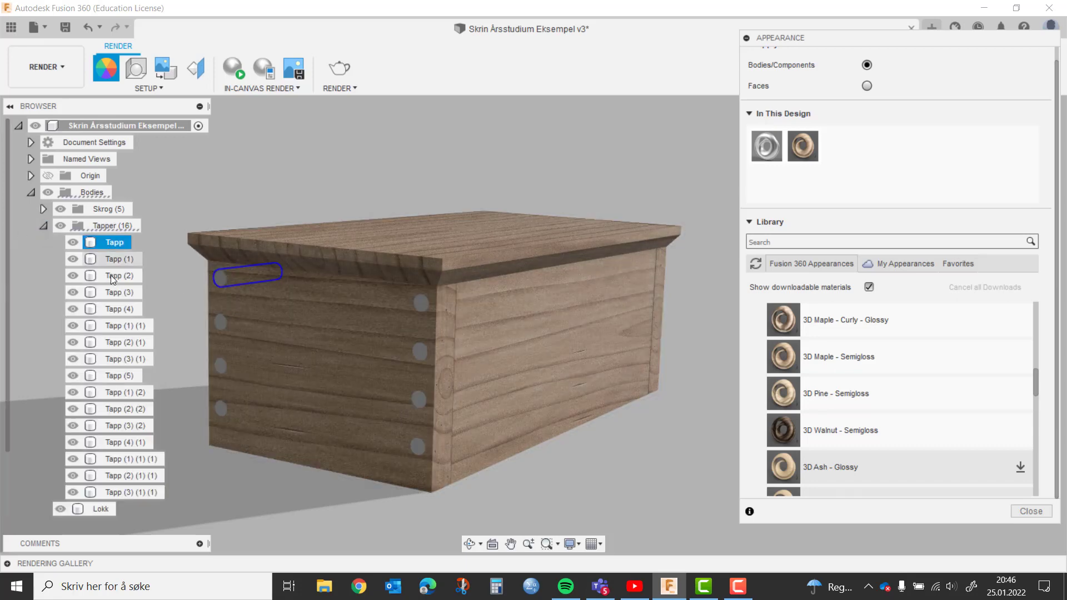
pyautogui.keyDown('shift'); pyautogui.click(114, 494); pyautogui.keyUp('shift')
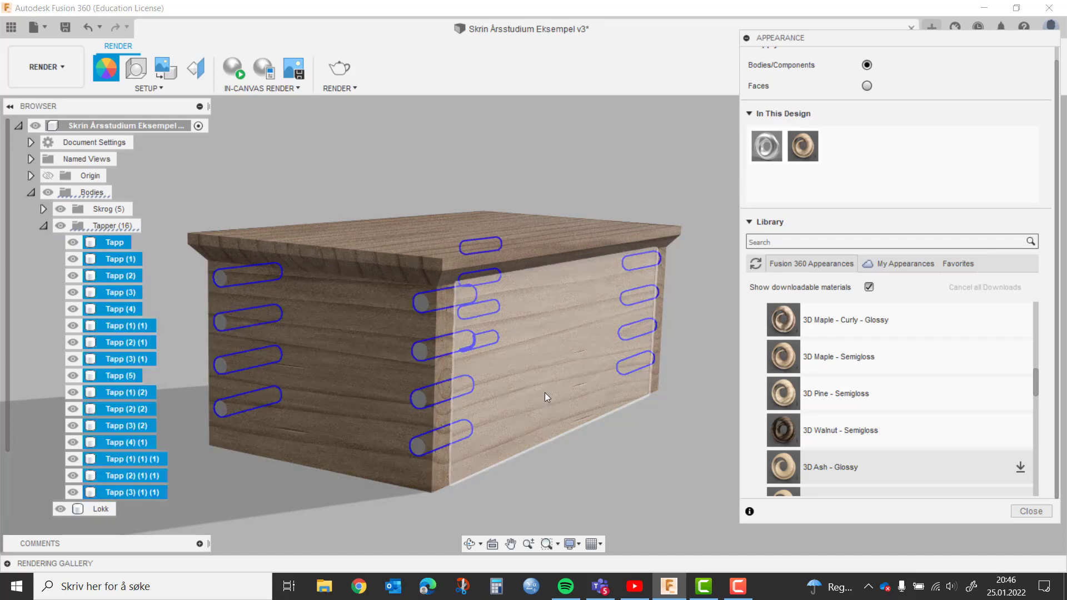
pyautogui.moveTo(816, 436); pyautogui.dragTo(128, 364)
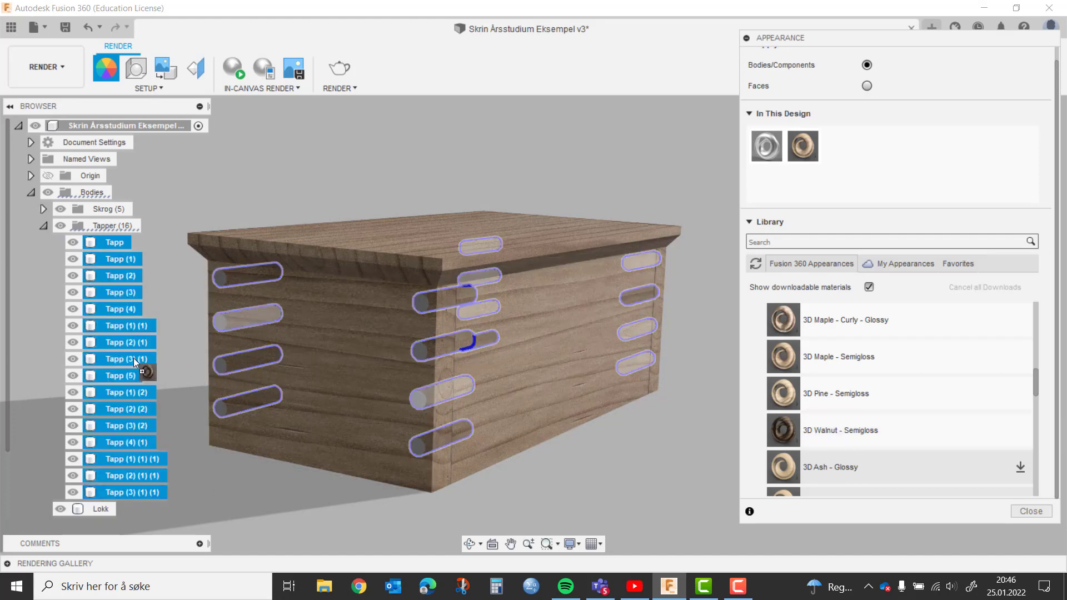
pyautogui.press('Escape')
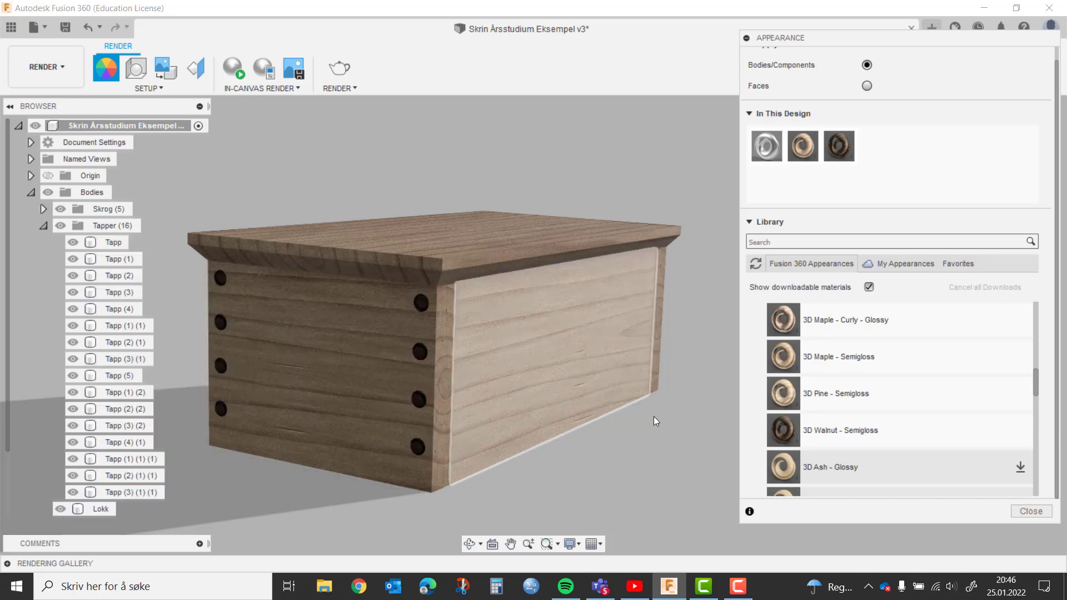
pyautogui.click(1031, 511)
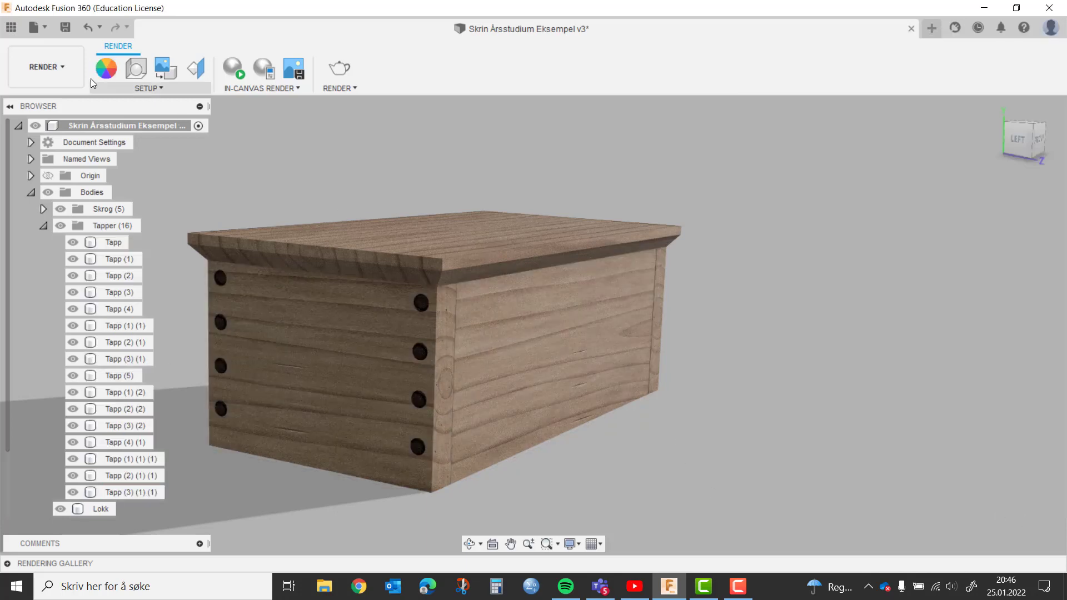
# - Collapse Tapper (16) and orbit around the finished box, briefly selecting the lid
pyautogui.click(43, 226)
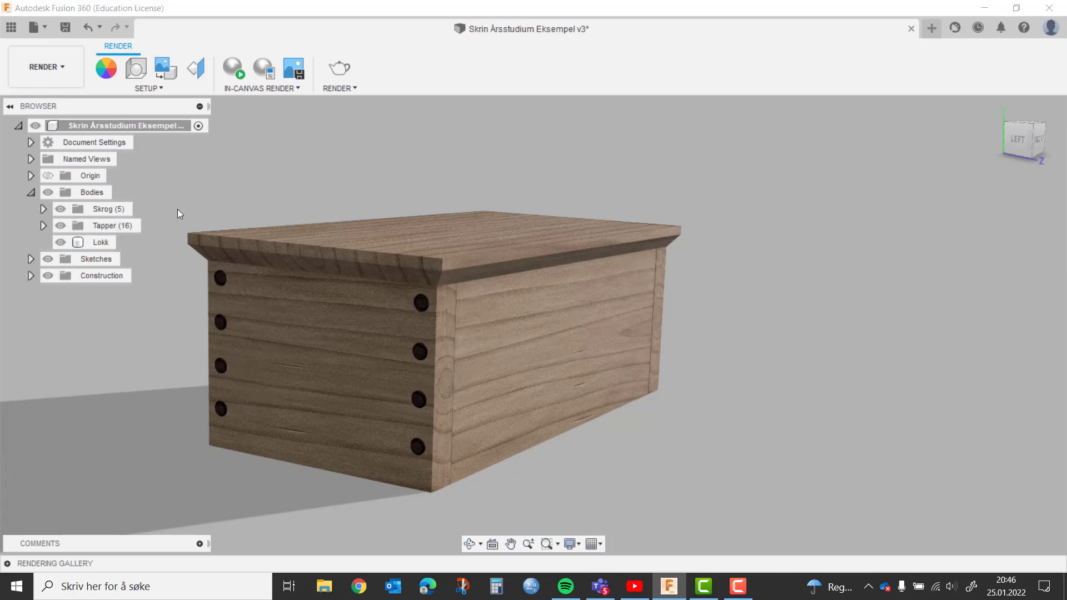
pyautogui.moveTo(177, 209)
pyautogui.keyDown('shift'); pyautogui.mouseDown(button='middle')
pyautogui.moveTo(308, 191)
pyautogui.moveTo(287, 183)
pyautogui.mouseUp(button='middle'); pyautogui.keyUp('shift')
pyautogui.click(326, 271)
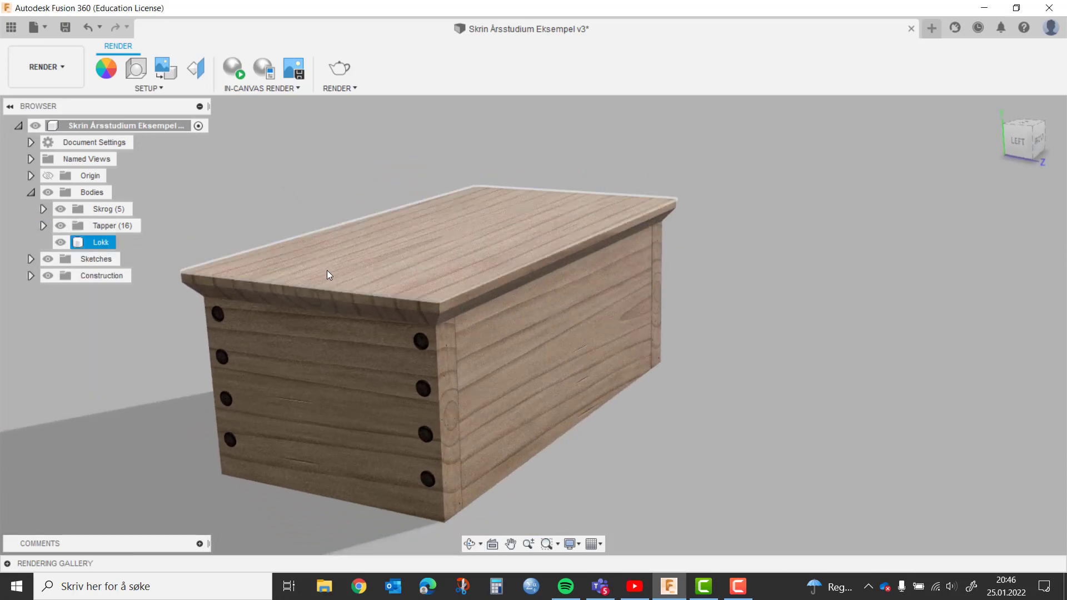
pyautogui.moveTo(317, 259)
pyautogui.keyDown('shift'); pyautogui.mouseDown(button='middle')
pyautogui.moveTo(398, 248)
pyautogui.moveTo(388, 248)
pyautogui.mouseUp(button='middle'); pyautogui.keyUp('shift')
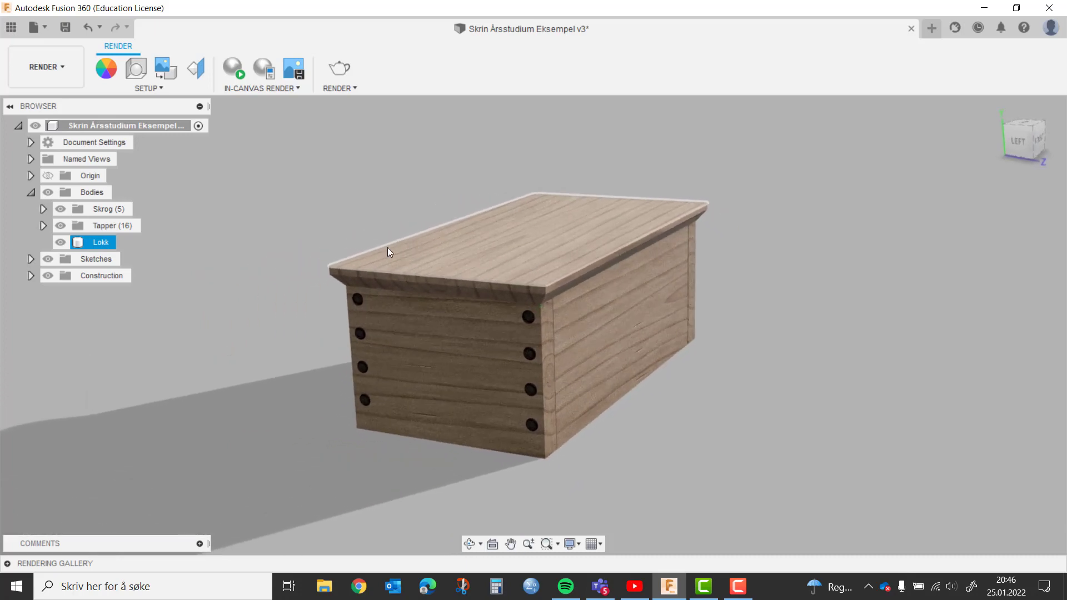
pyautogui.press('Escape')
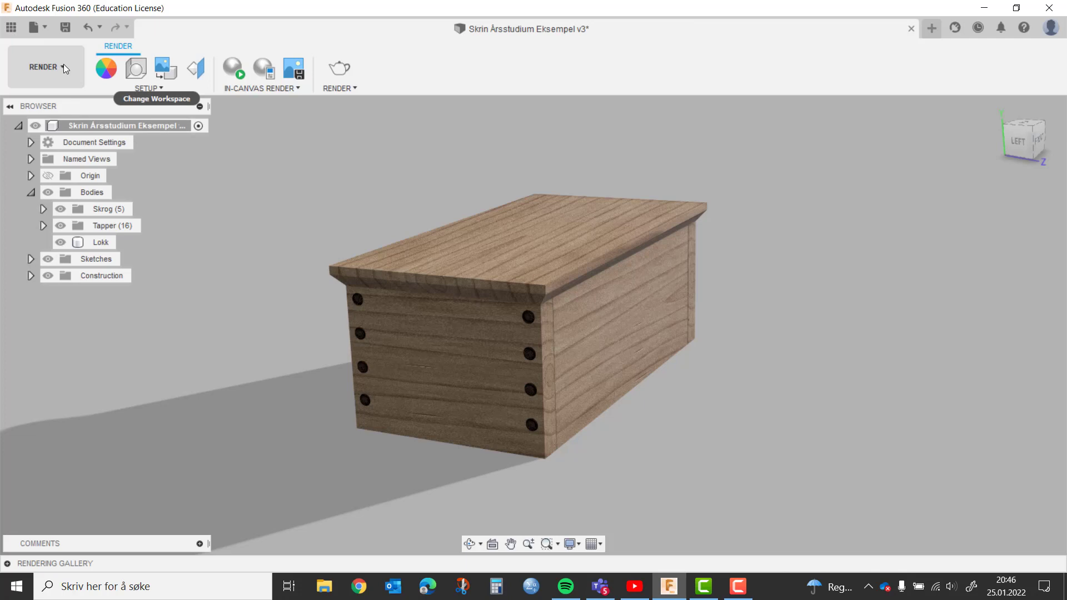
# - Create a drawing from the design with Full Assembly contents, ISO standard, mm, A3 sheet
pyautogui.click(64, 65)
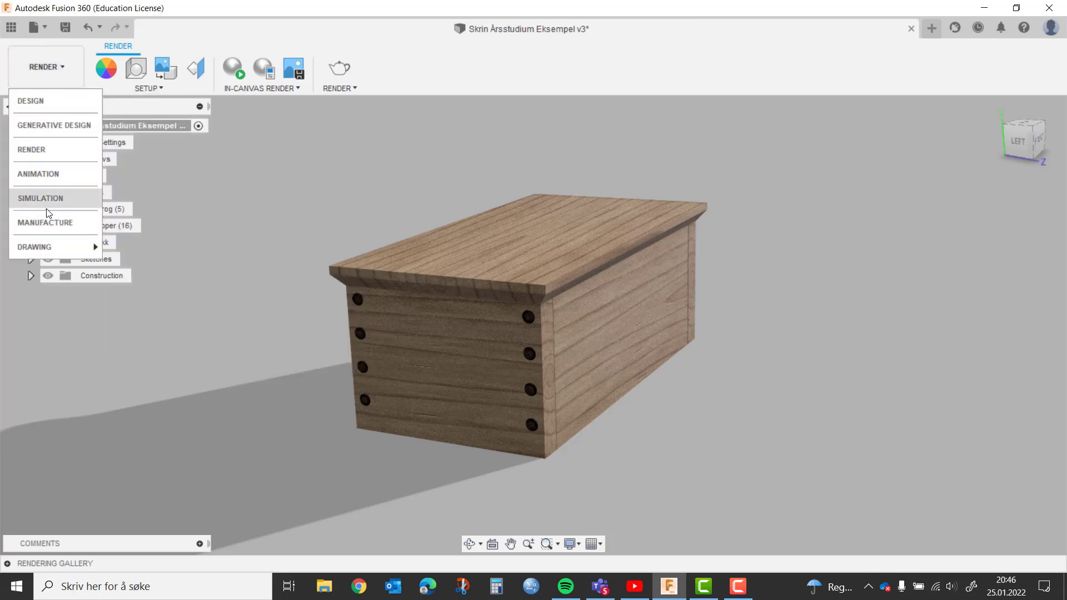
pyautogui.moveTo(50, 246)
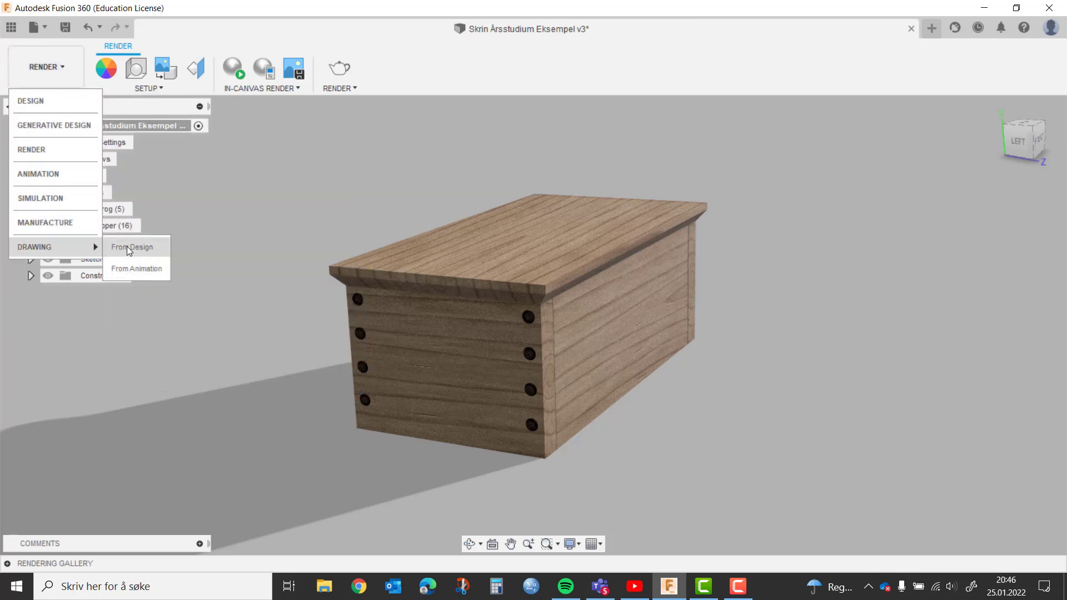
pyautogui.click(126, 245)
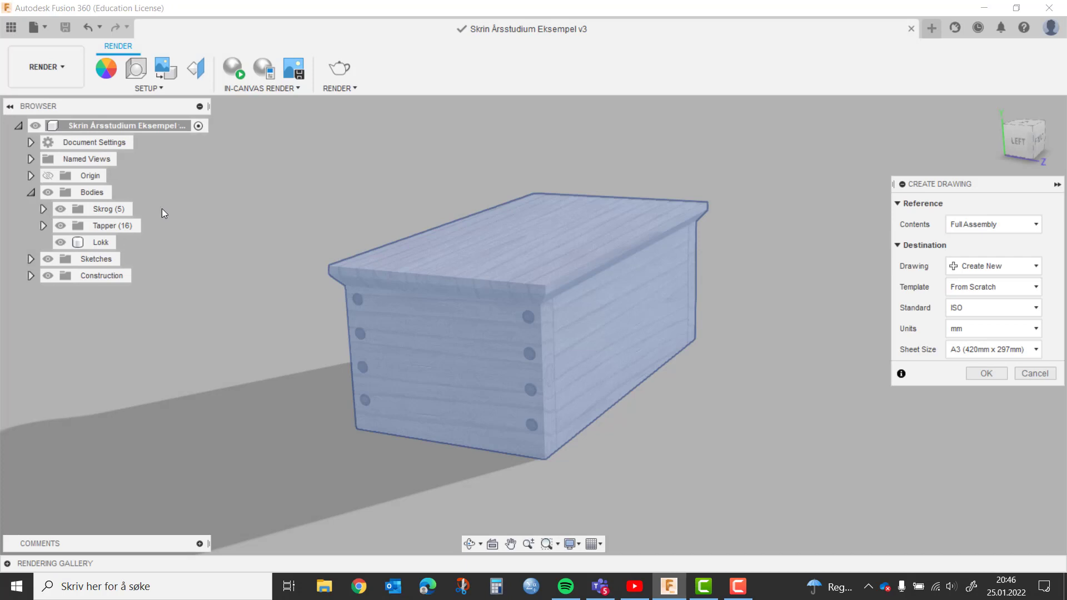
pyautogui.click(970, 230)
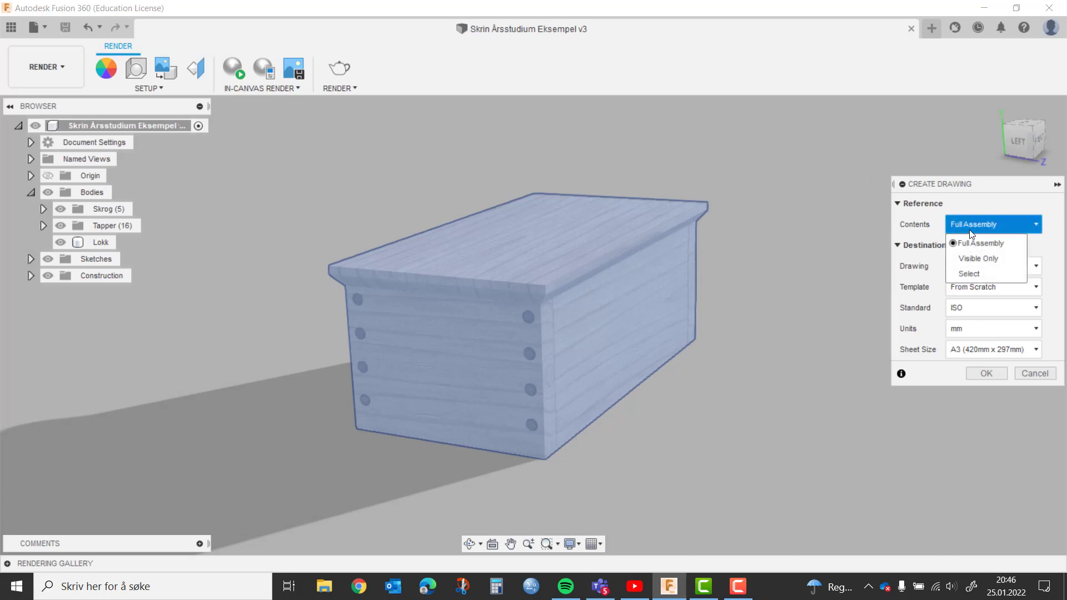
pyautogui.click(968, 275)
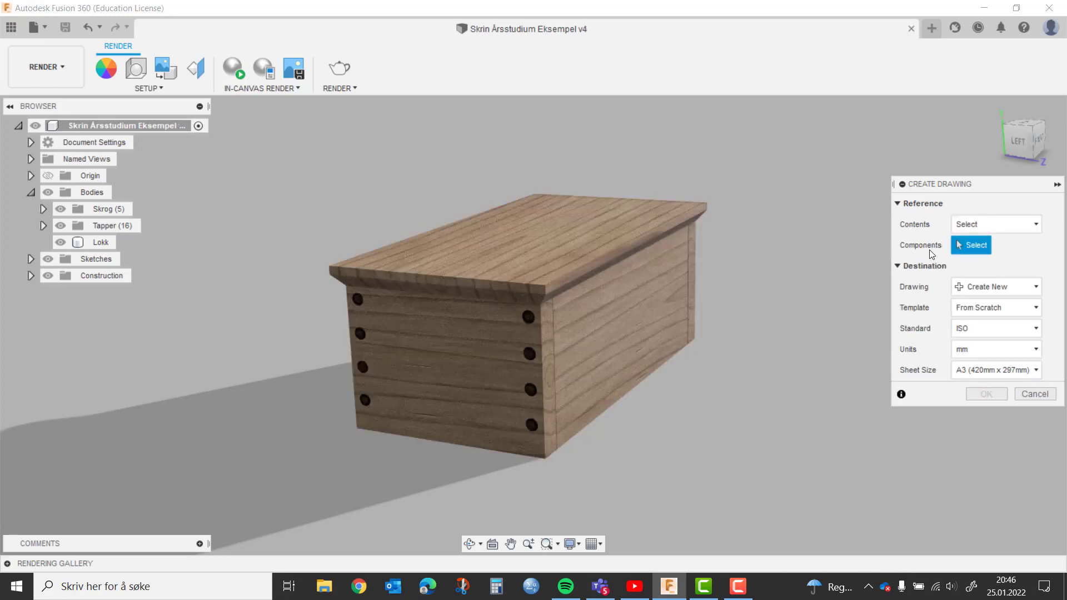
pyautogui.click(979, 226)
pyautogui.click(976, 245)
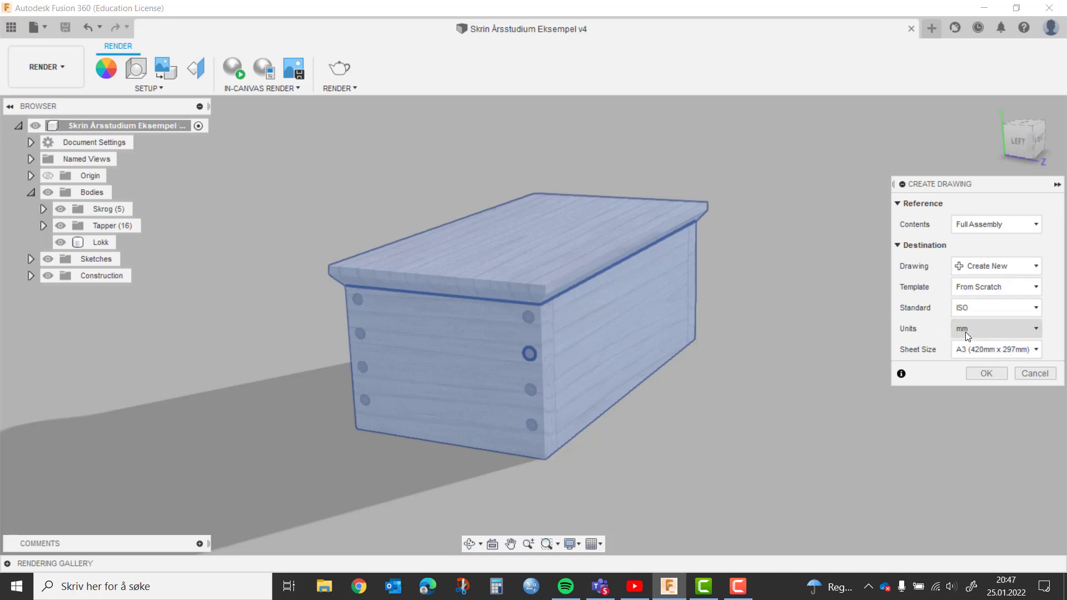
pyautogui.click(987, 373)
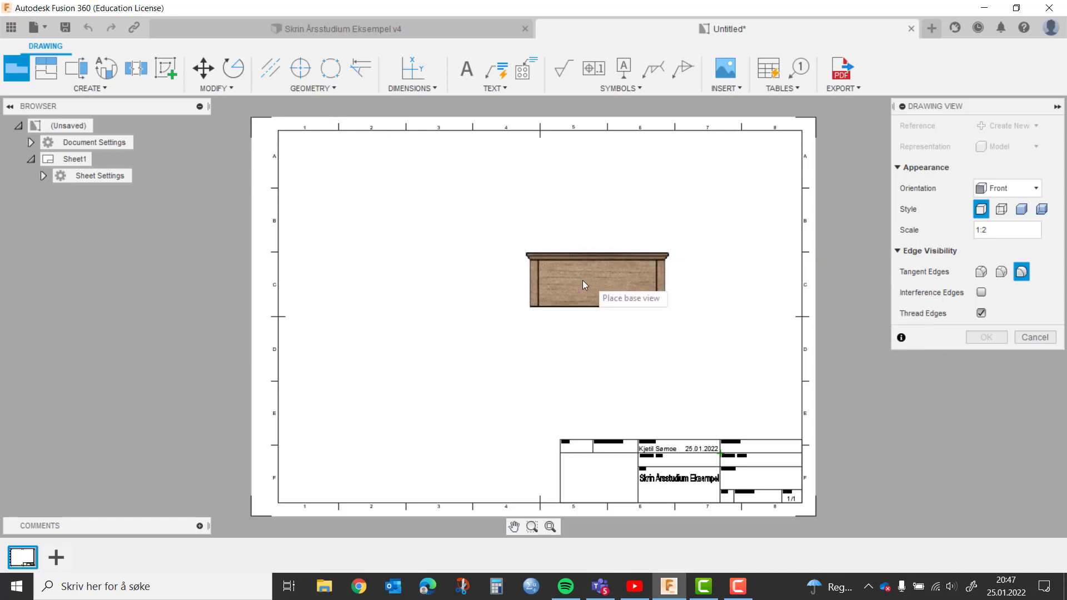
# - Place a shaded NE Isometric view of the box at 1:2 in the sheet centre
pyautogui.click(1022, 209)
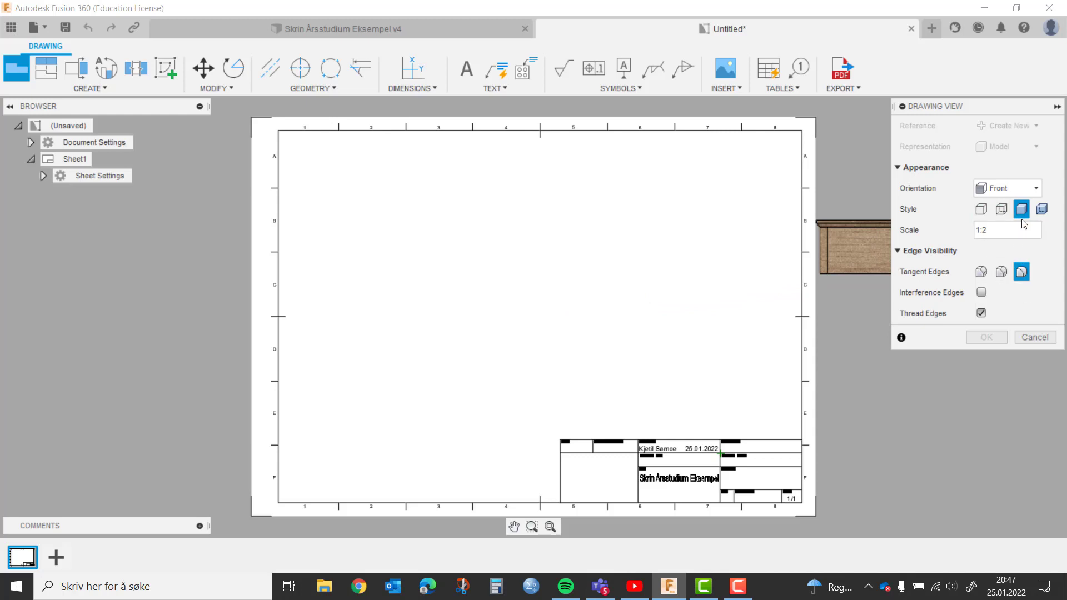
pyautogui.click(1036, 190)
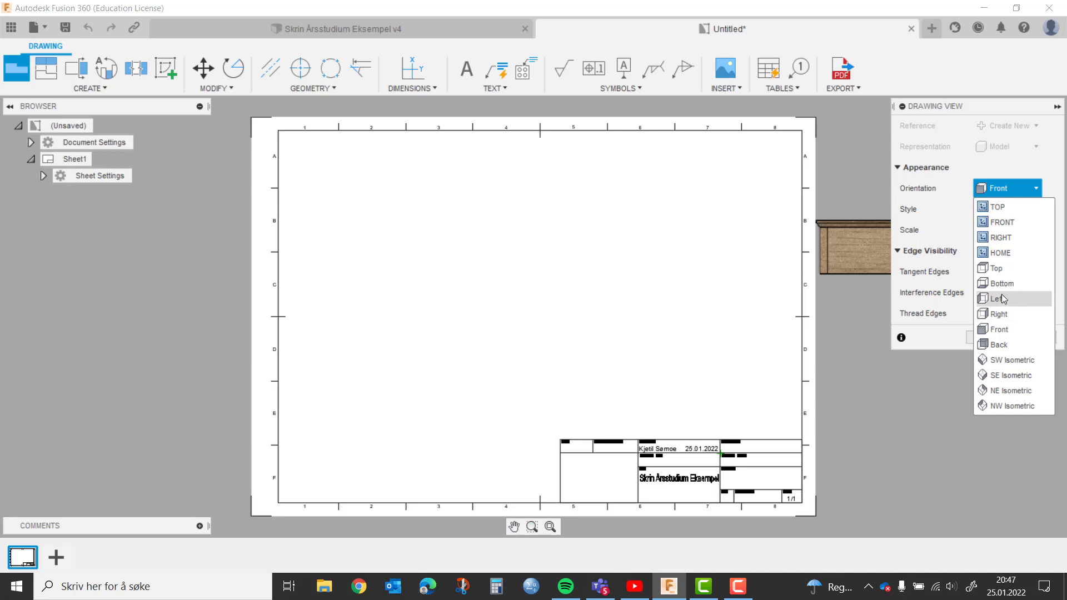
pyautogui.click(1008, 392)
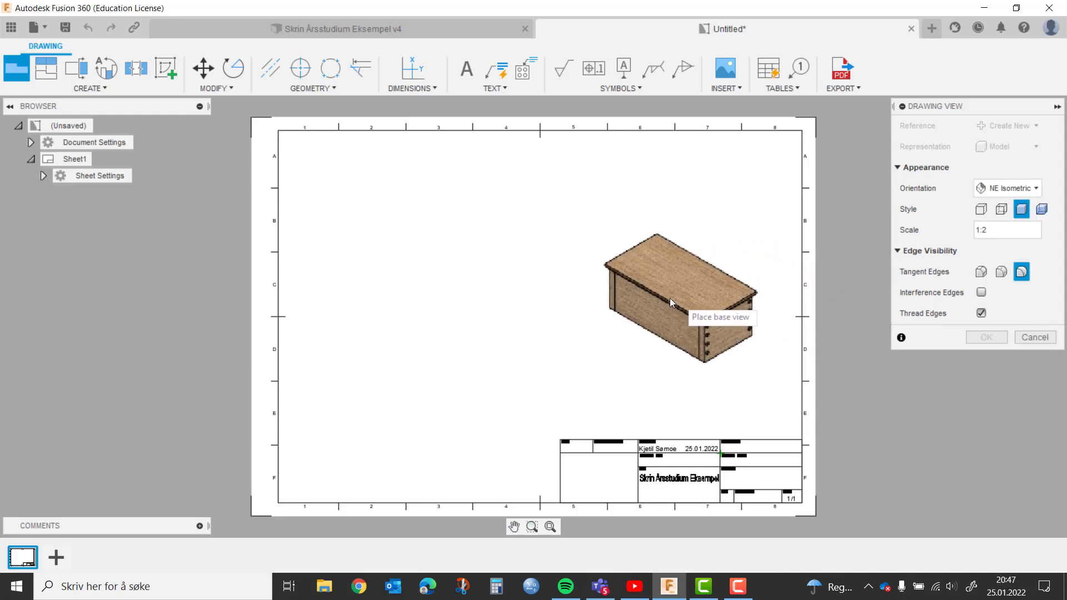
pyautogui.click(551, 287)
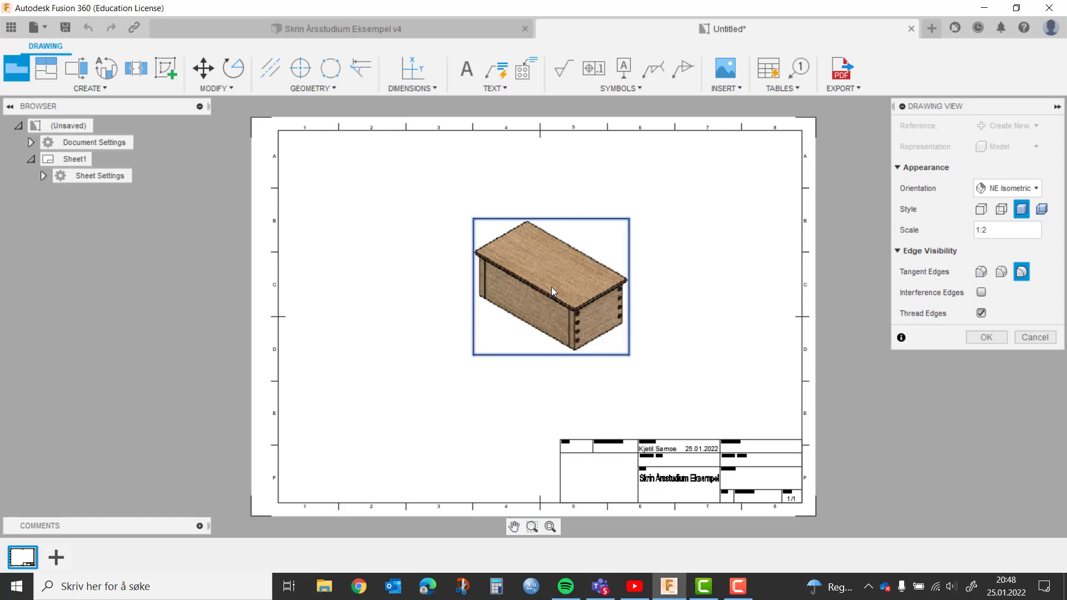
pyautogui.click(987, 337)
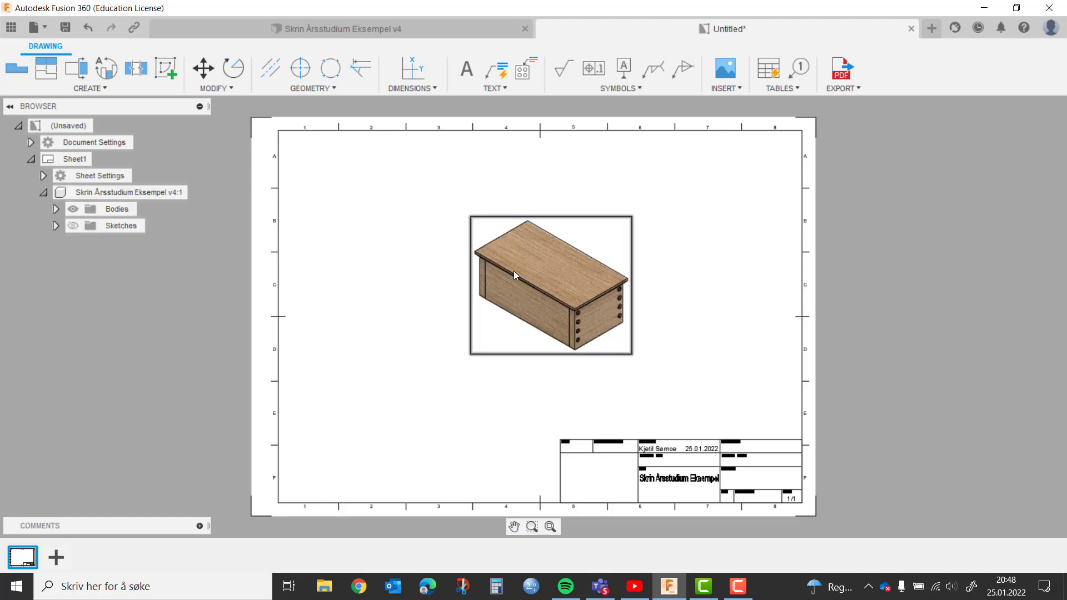
# - Nudge the isometric view slightly to the right on the sheet
pyautogui.moveTo(609, 281); pyautogui.dragTo(607, 276)
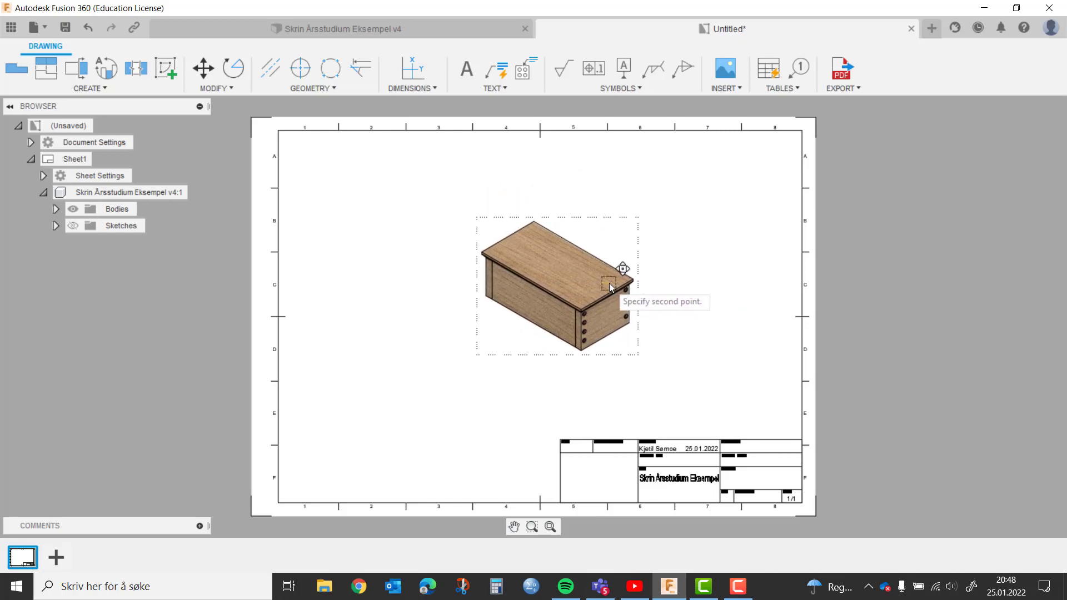
pyautogui.click(609, 286)
pyautogui.rightClick(609, 287)
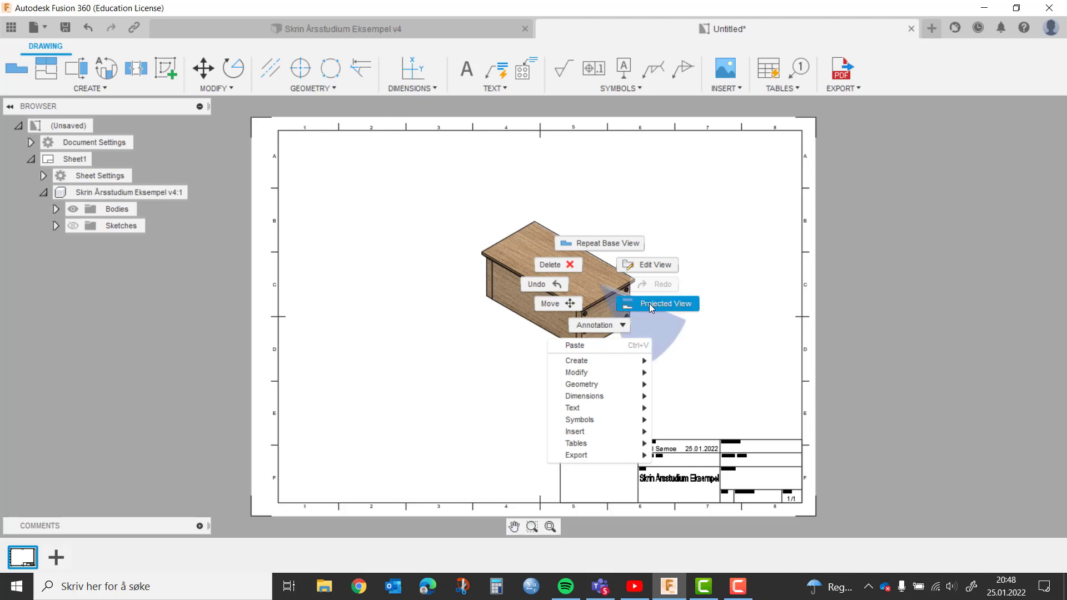
pyautogui.click(187, 318)
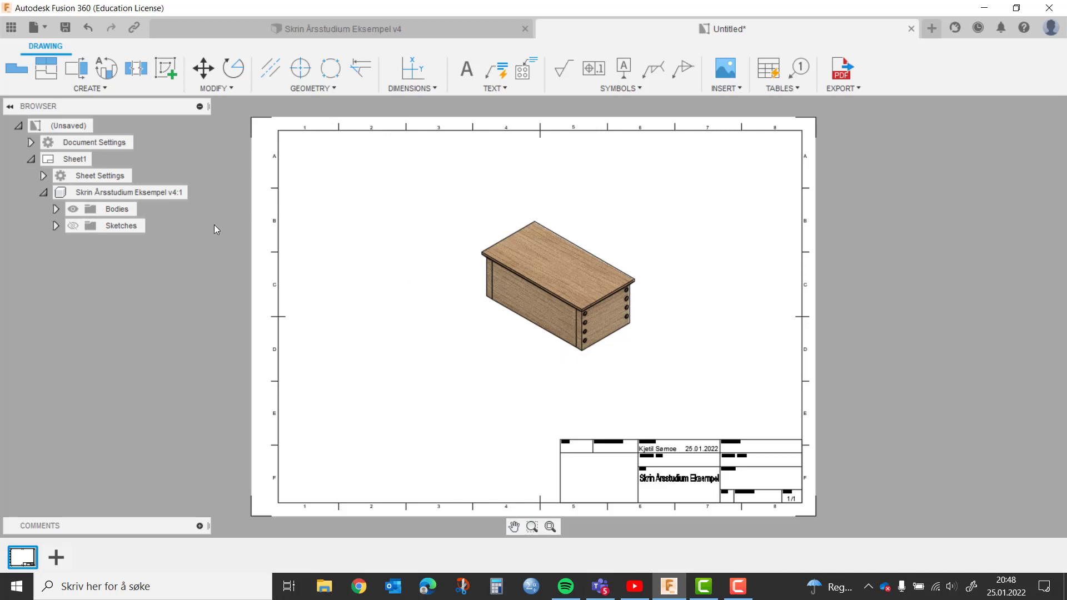
# - Place a Front base view at 1:2 scale (instead of 1:5) in the upper-left
pyautogui.click(17, 67)
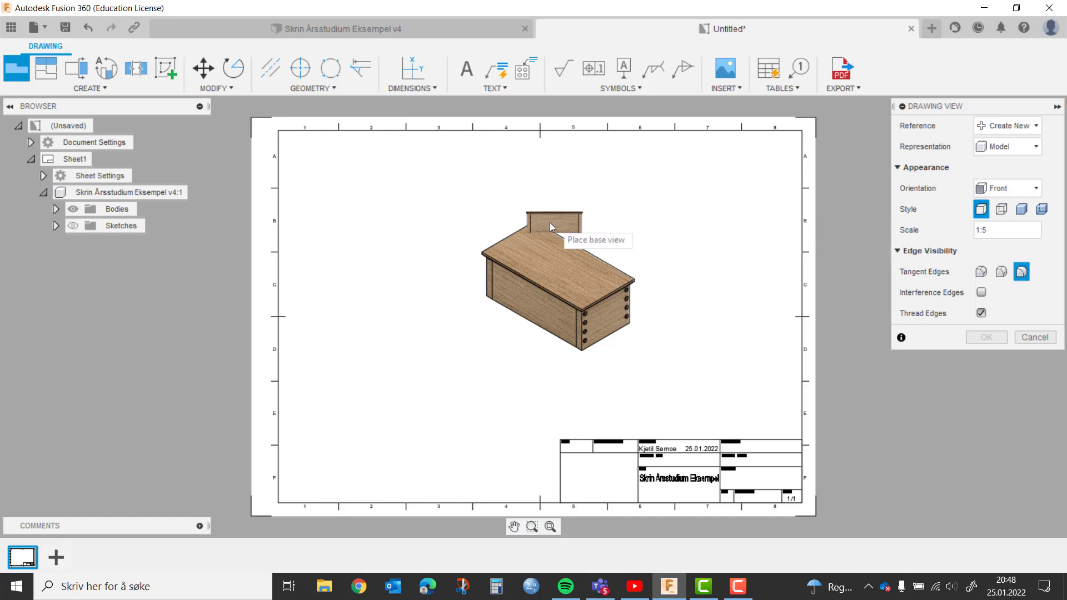
pyautogui.click(1006, 232)
pyautogui.write('2')
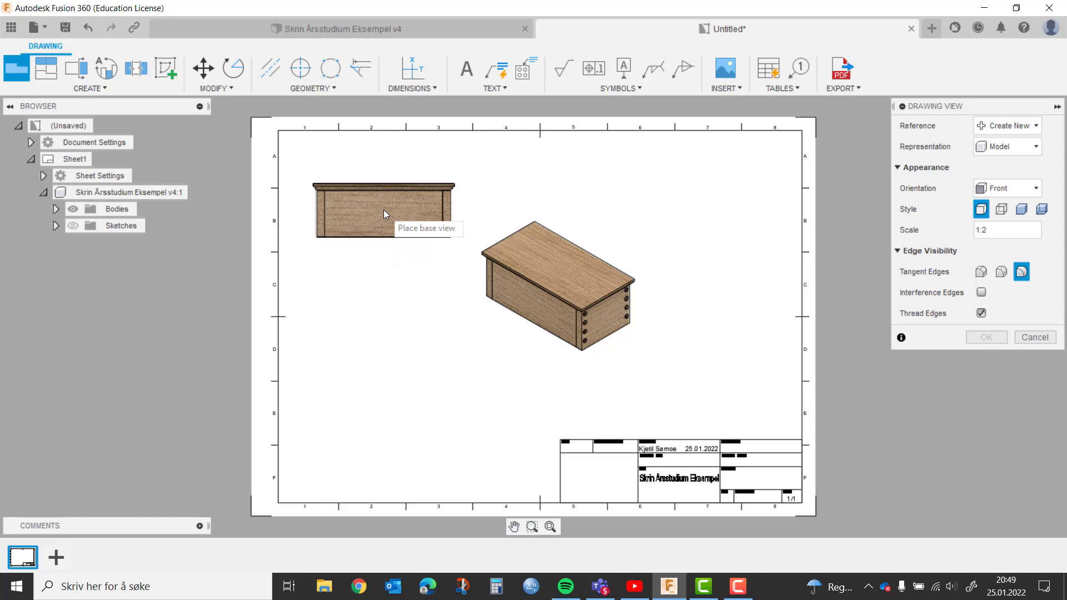
pyautogui.click(383, 208)
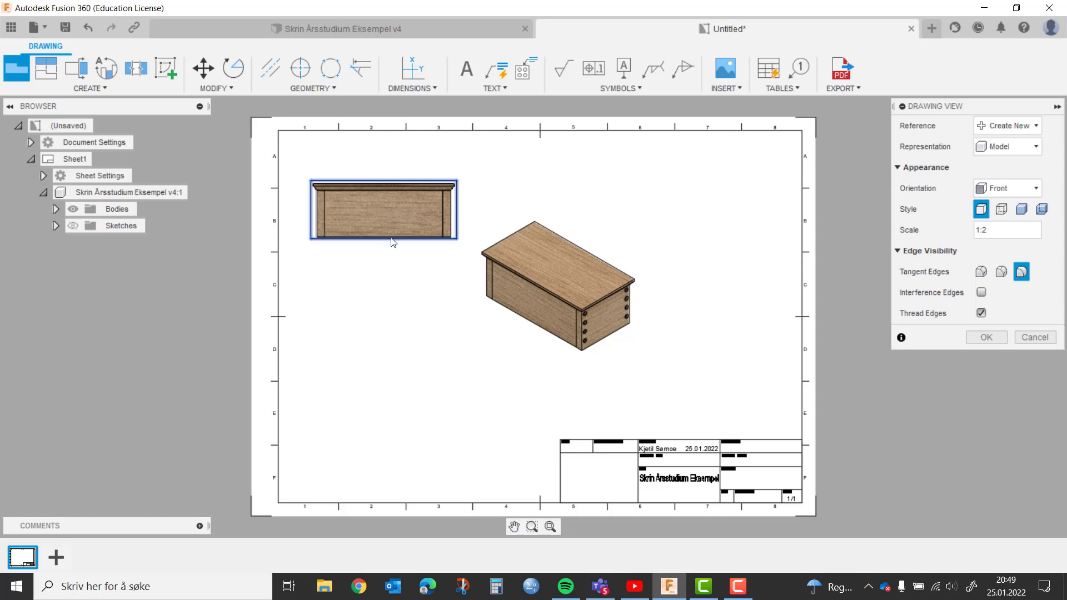
pyautogui.click(975, 342)
# - Project a view from the front view and place it directly below
pyautogui.rightClick(349, 214)
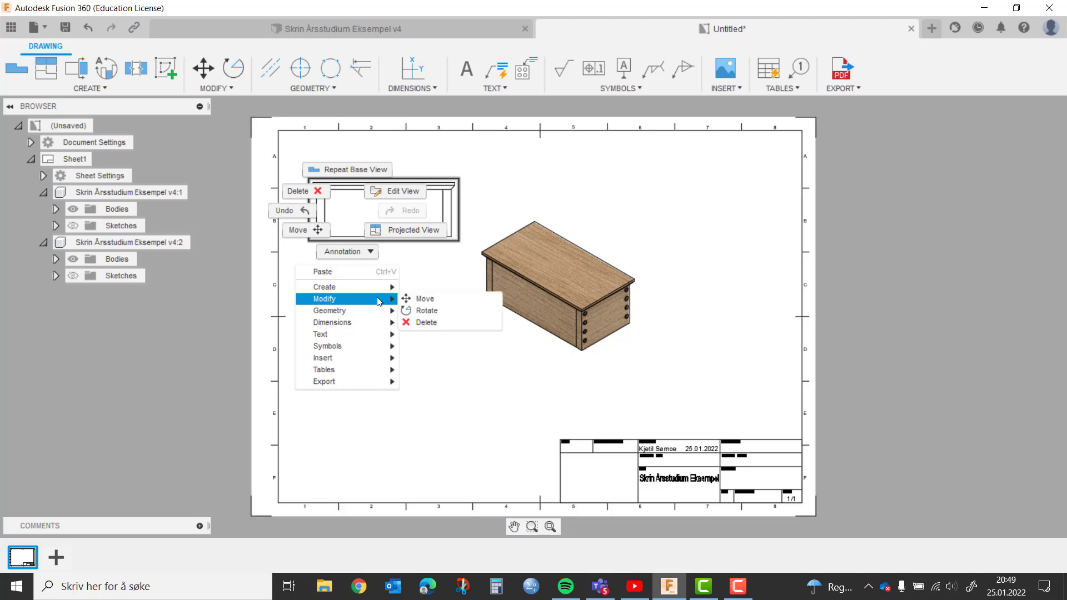
pyautogui.moveTo(343, 299)
pyautogui.click(402, 230)
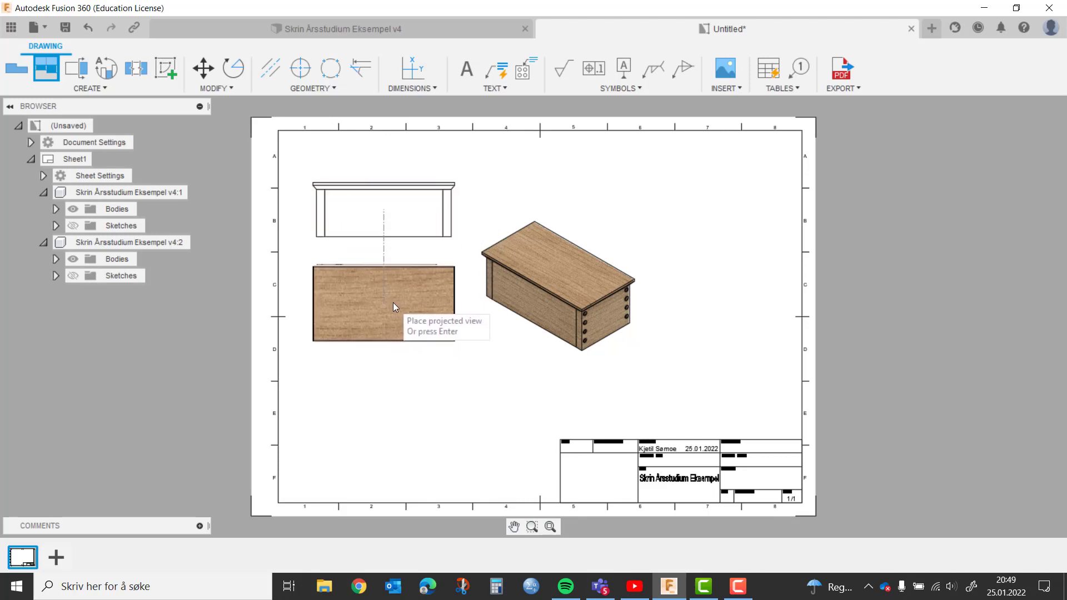
pyautogui.click(393, 298)
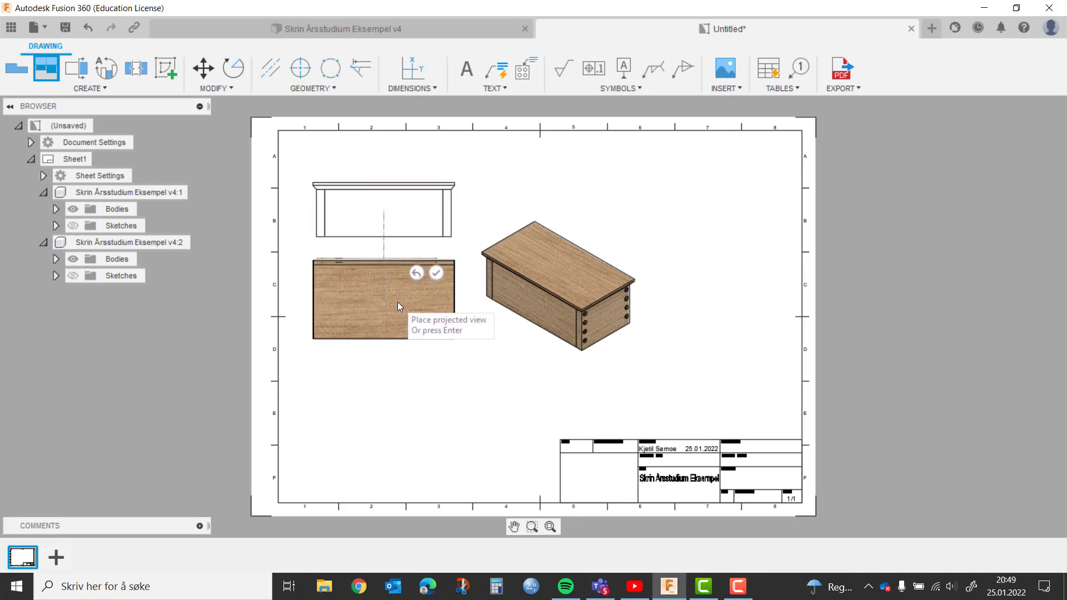
pyautogui.click(436, 273)
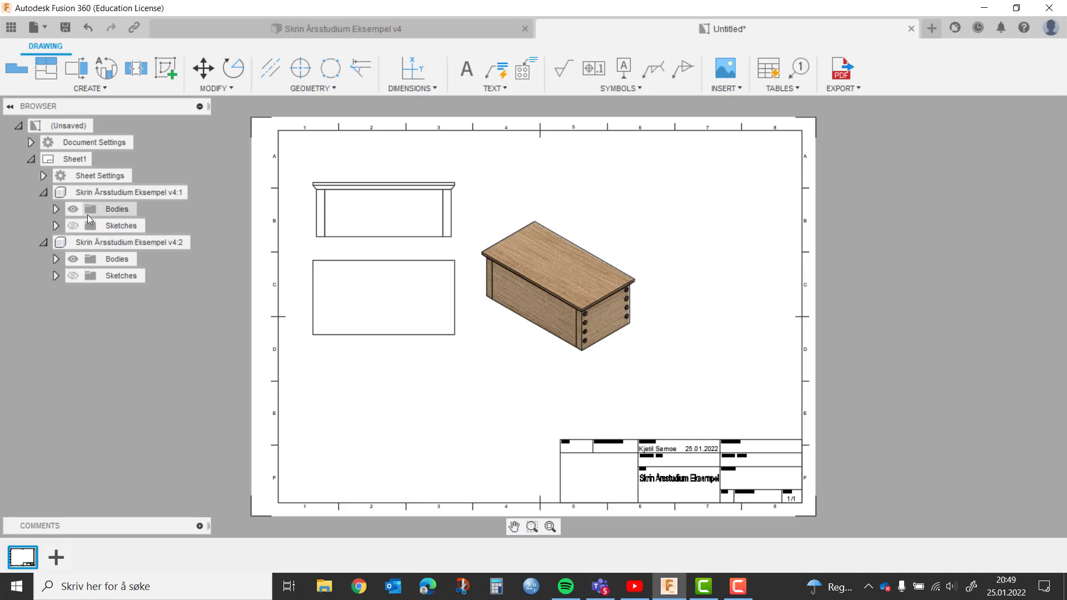
# - Hide the Tapper pegs and the Lokk lid from the drawing views
pyautogui.click(43, 243)
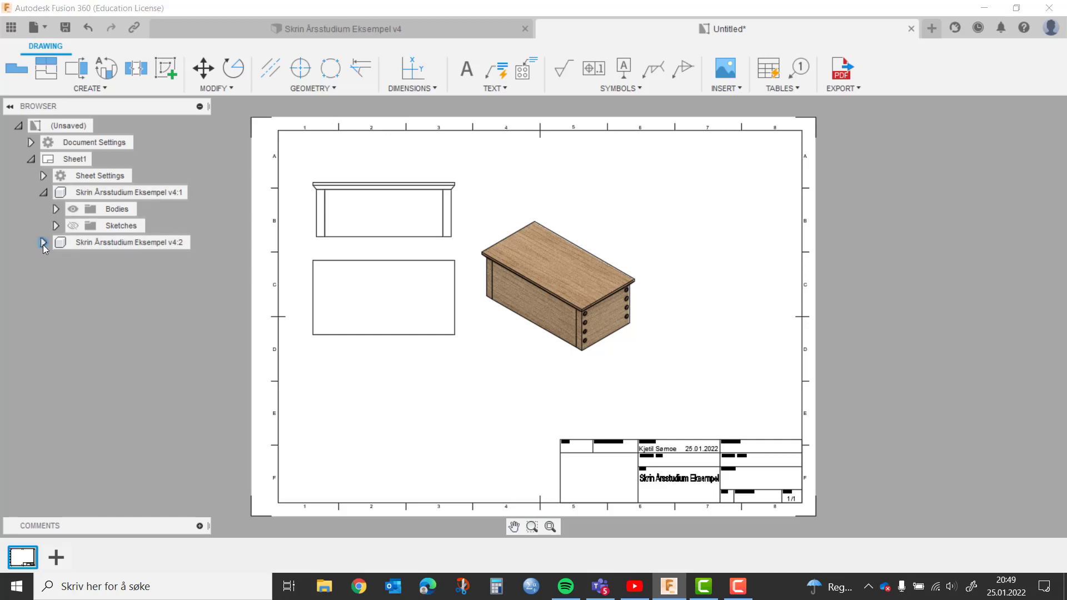
pyautogui.click(44, 244)
pyautogui.click(56, 259)
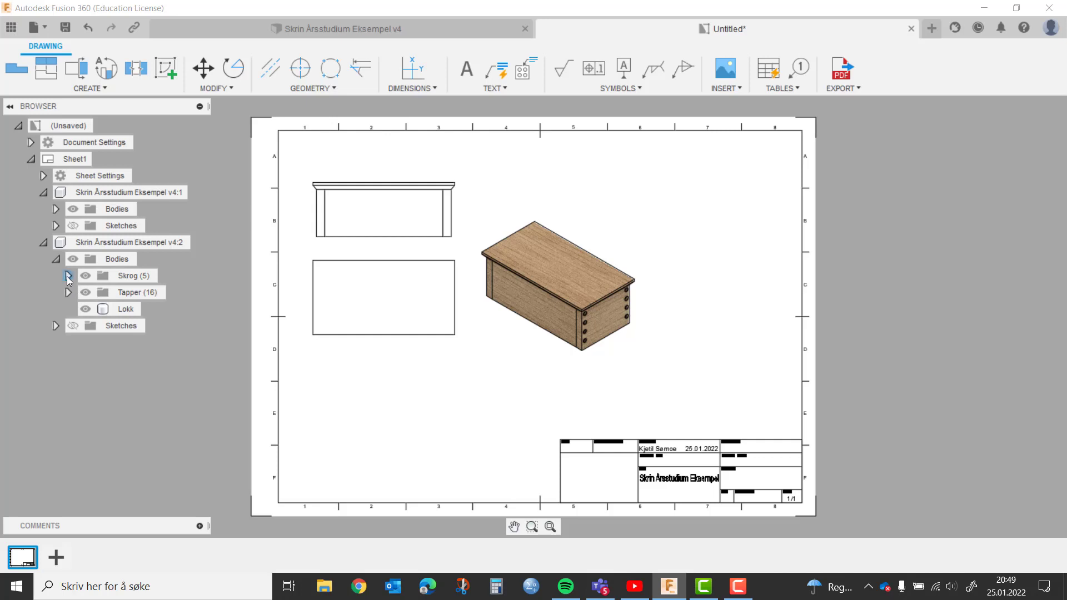
pyautogui.click(82, 294)
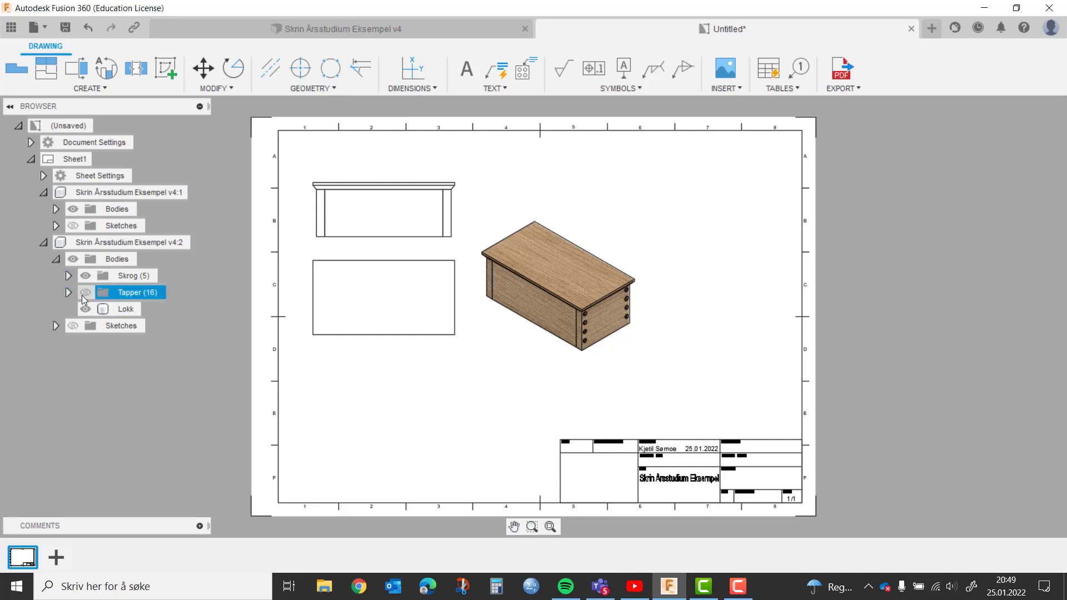
pyautogui.click(85, 309)
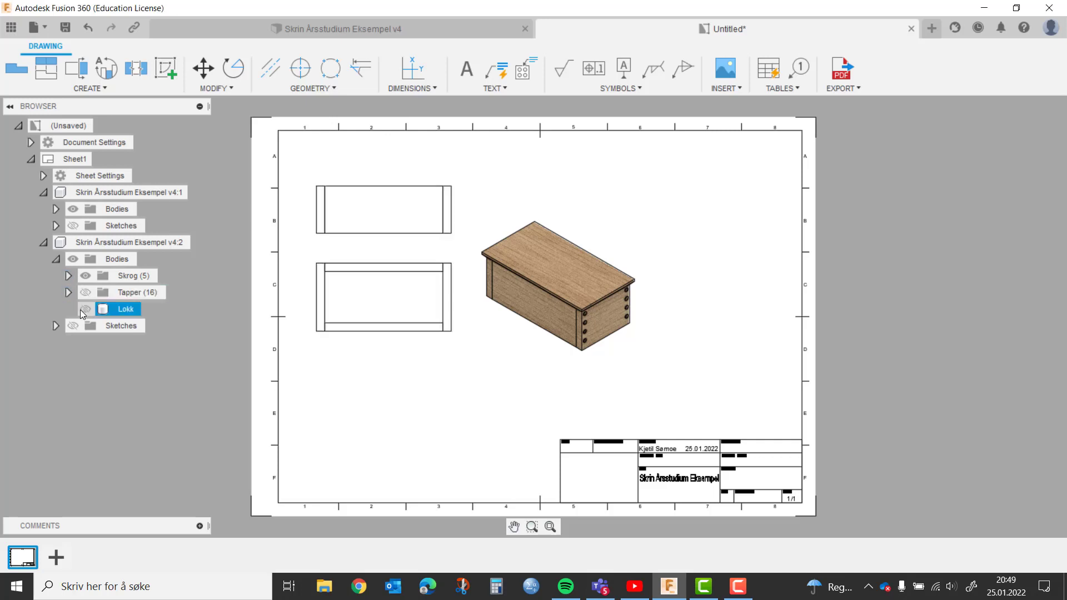
# - Hide Kortside, Kortside 2, Bunn and Langside 2, then move the lower view up closer
pyautogui.click(69, 275)
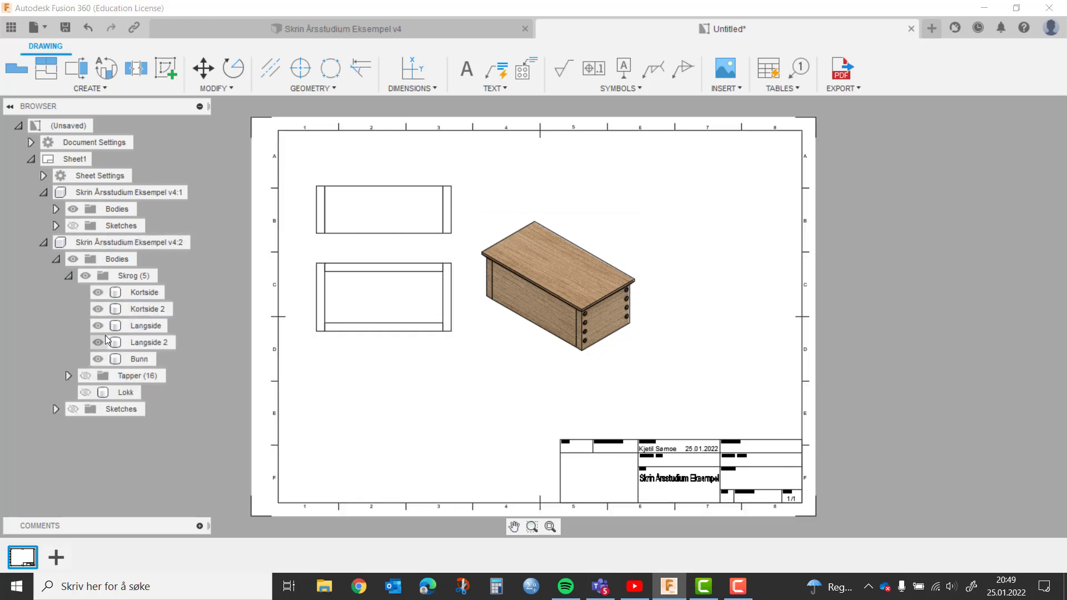
pyautogui.click(98, 295)
pyautogui.click(95, 310)
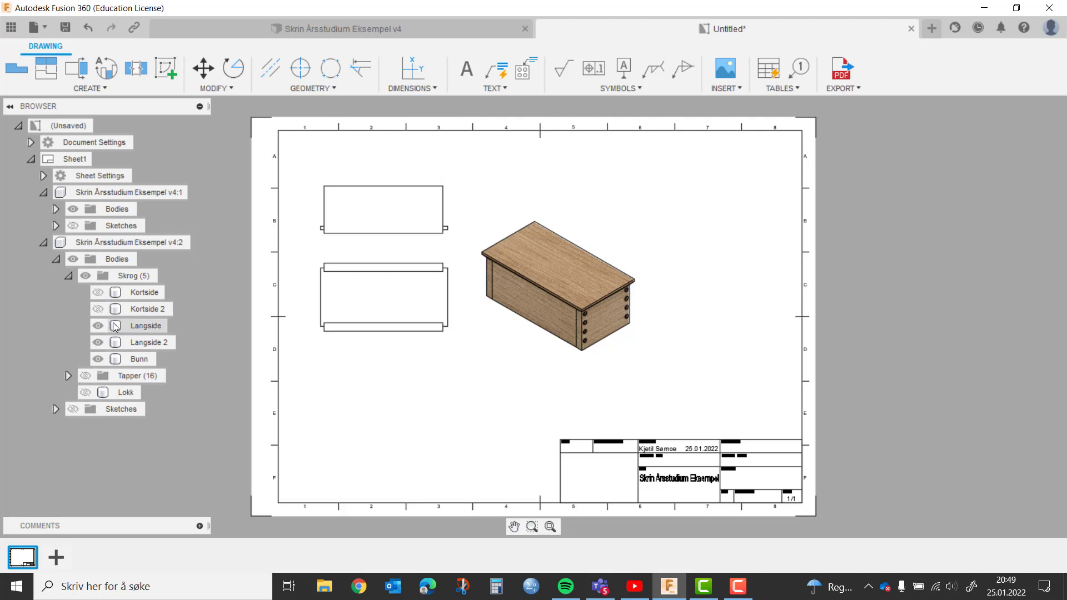
pyautogui.click(98, 359)
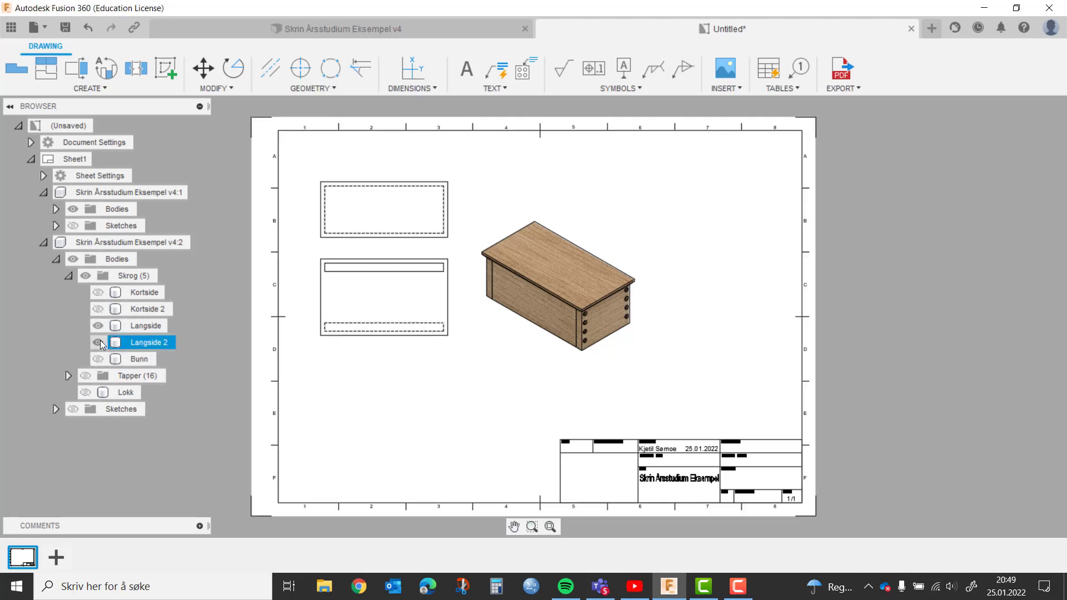
pyautogui.click(131, 343)
pyautogui.click(100, 341)
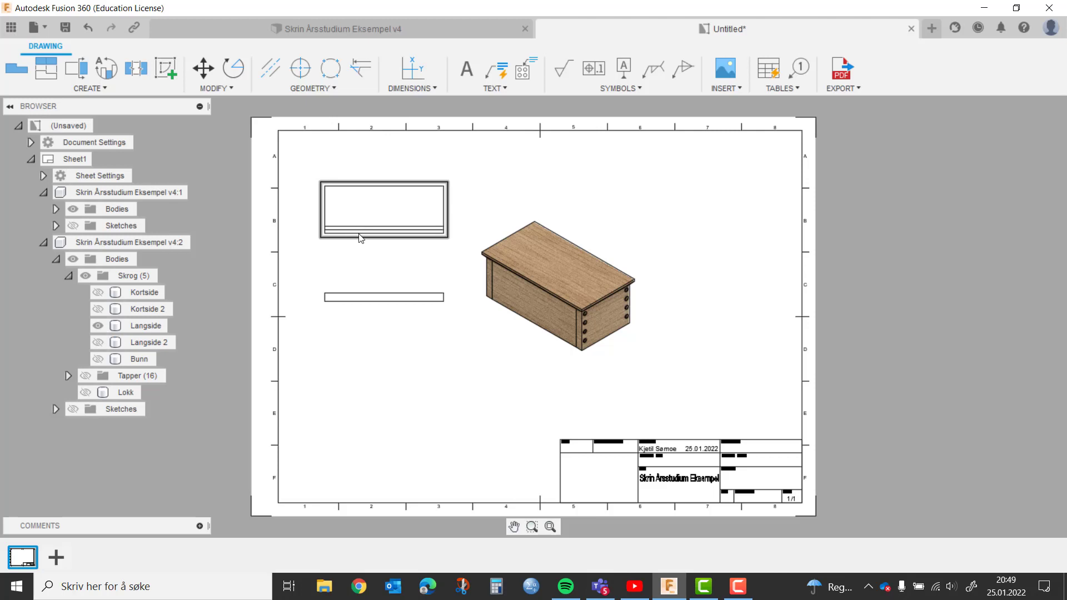
pyautogui.click(352, 296)
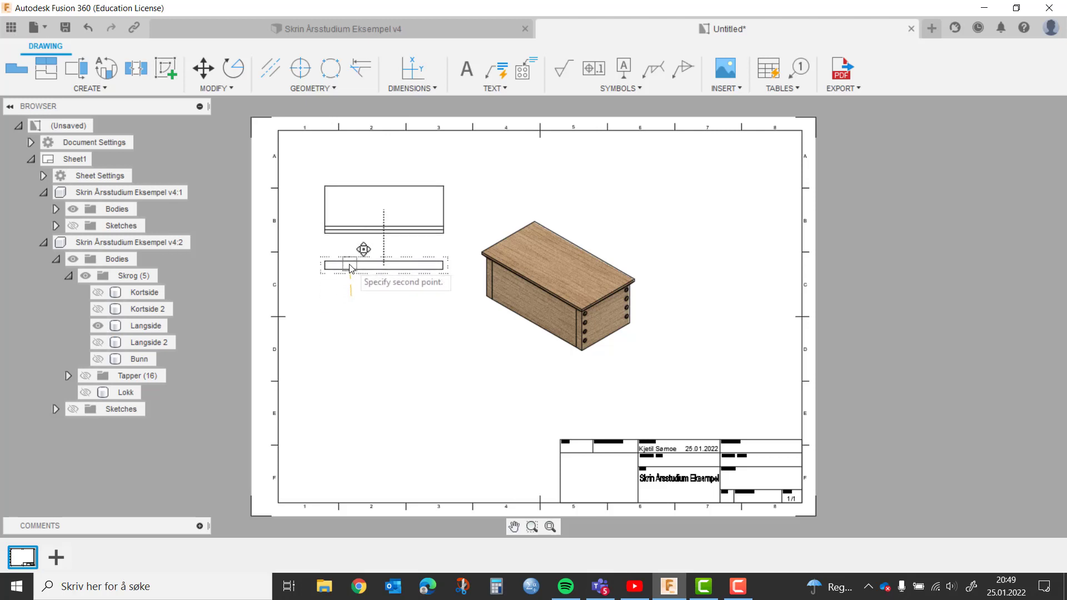
pyautogui.click(350, 269)
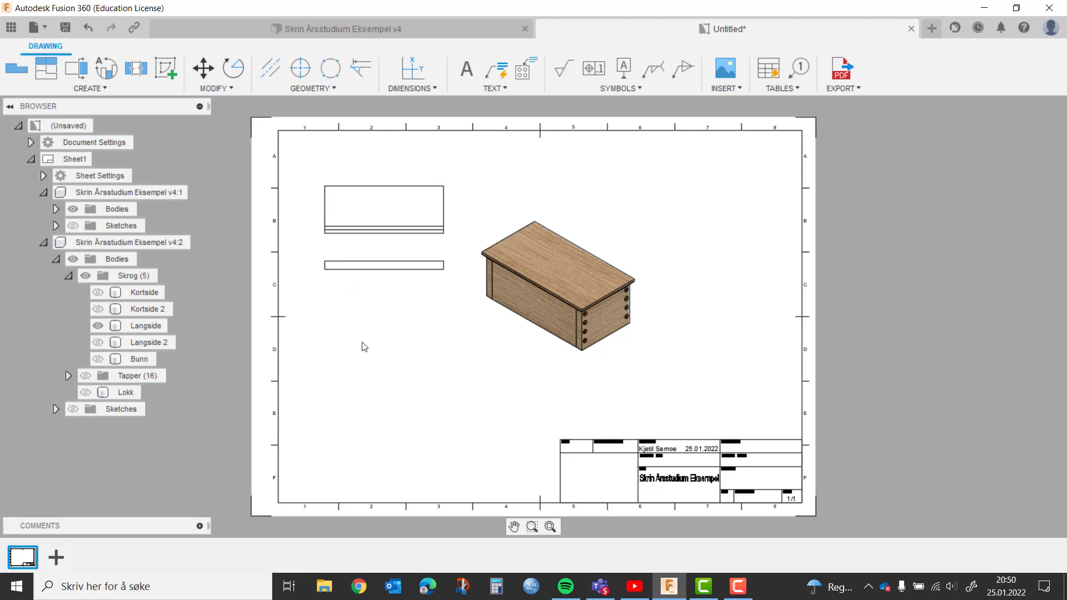
# - Place a shaded Right base view of the box at 1:2 below the two left views
pyautogui.click(16, 68)
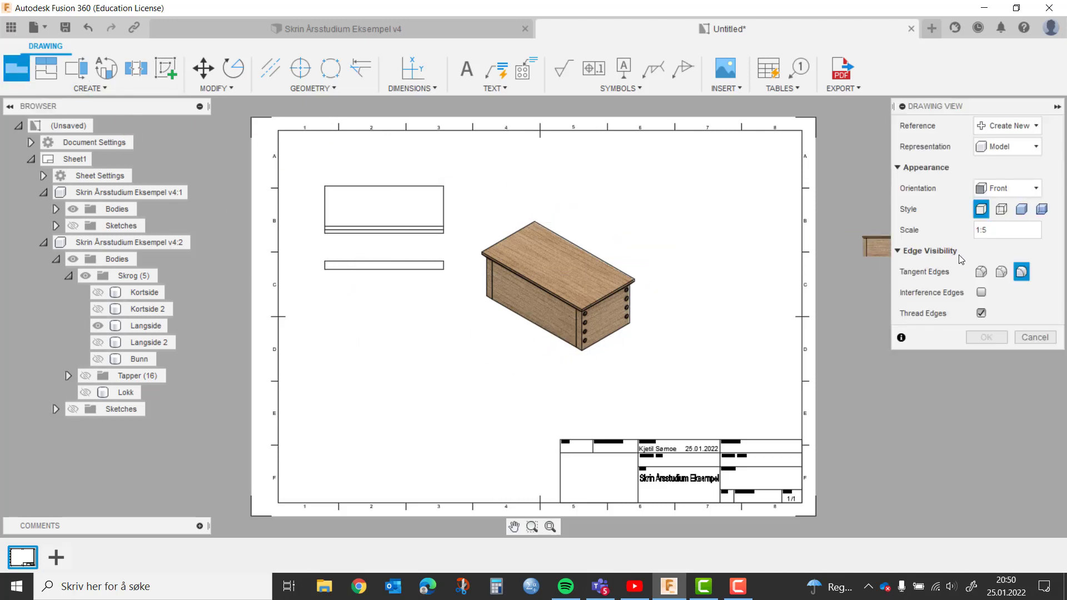
pyautogui.click(998, 229)
pyautogui.write('2')
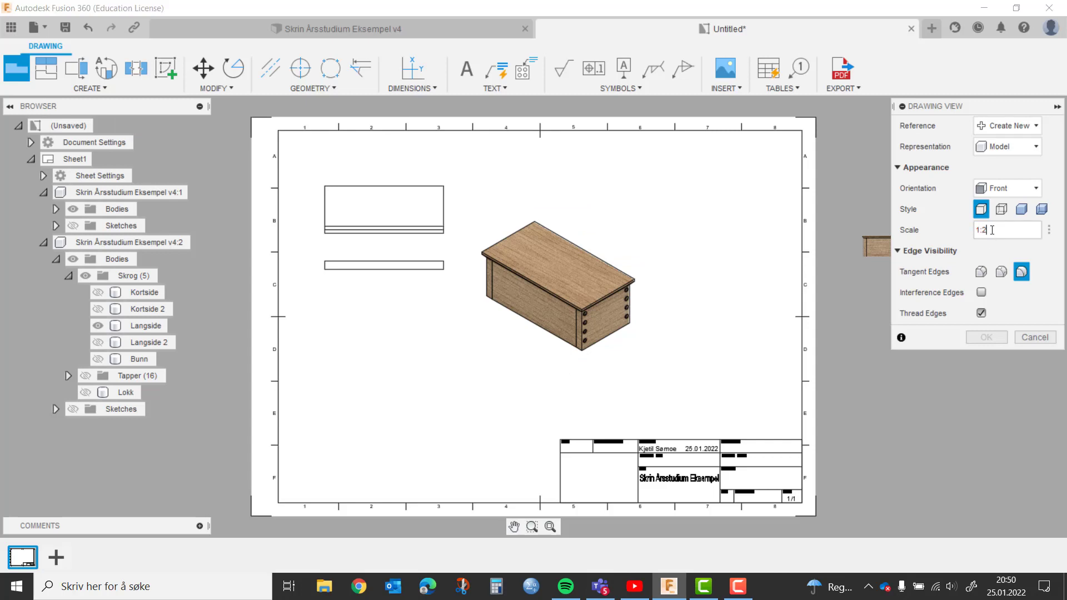
pyautogui.click(1009, 188)
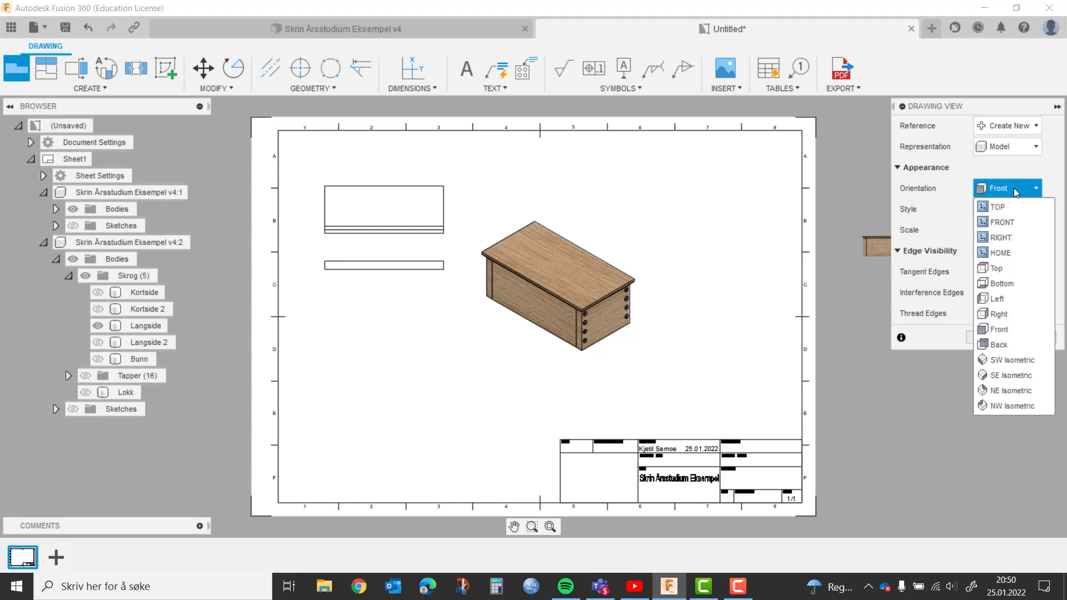
pyautogui.click(1001, 237)
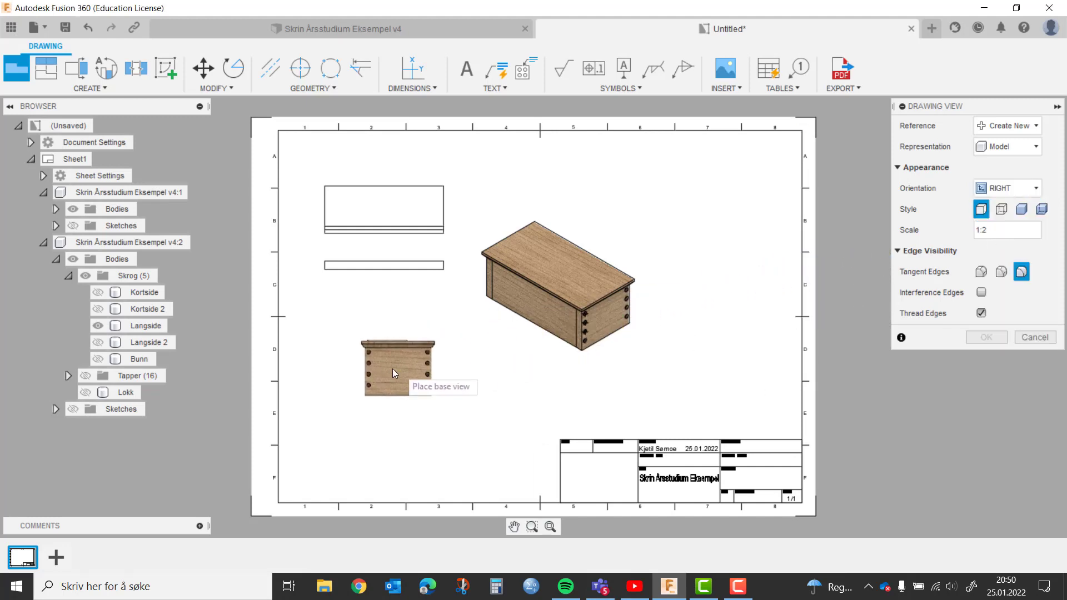
pyautogui.click(383, 330)
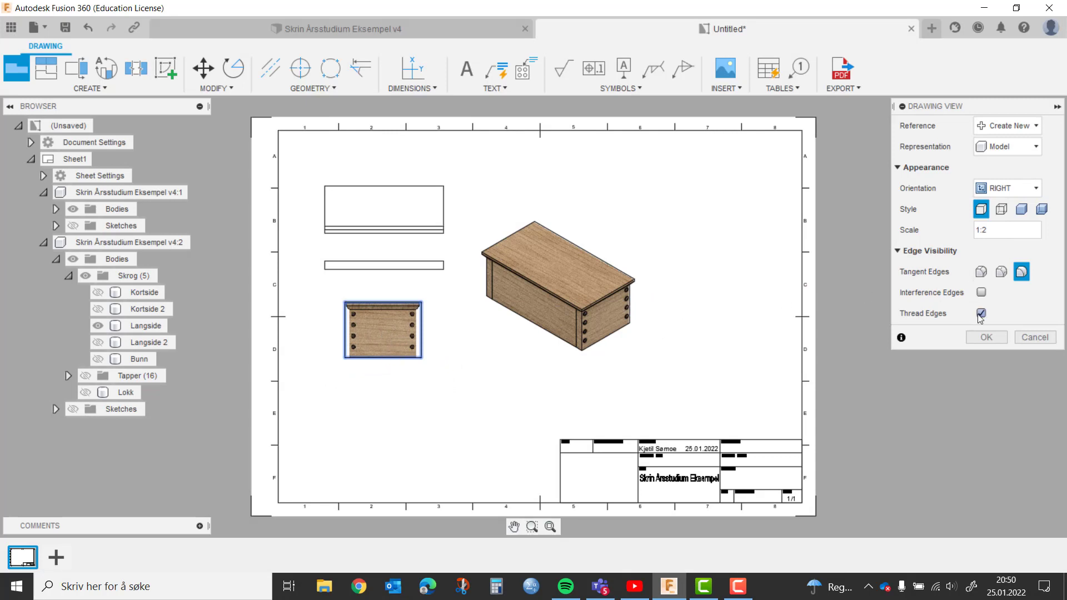
pyautogui.click(987, 337)
# - Project a view from the holed panel view and place it directly beneath it
pyautogui.rightClick(417, 349)
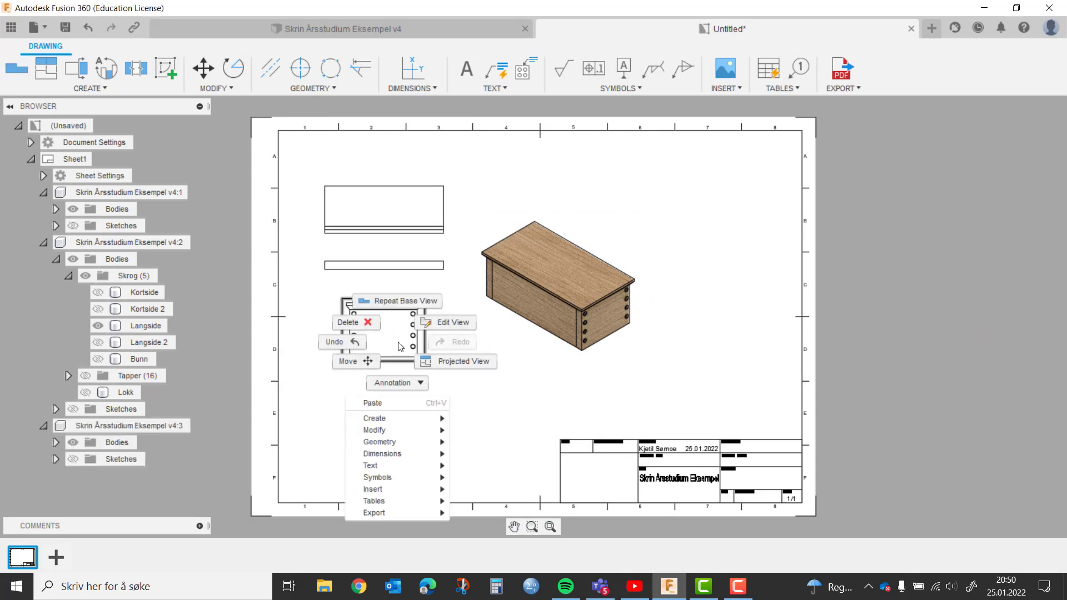
pyautogui.click(439, 358)
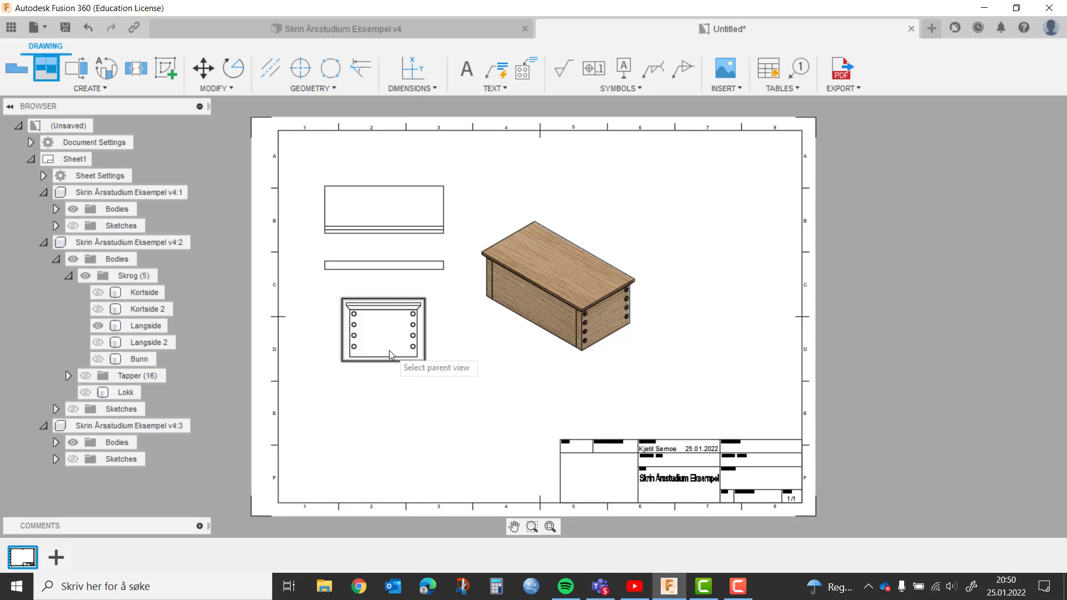
pyautogui.click(390, 351)
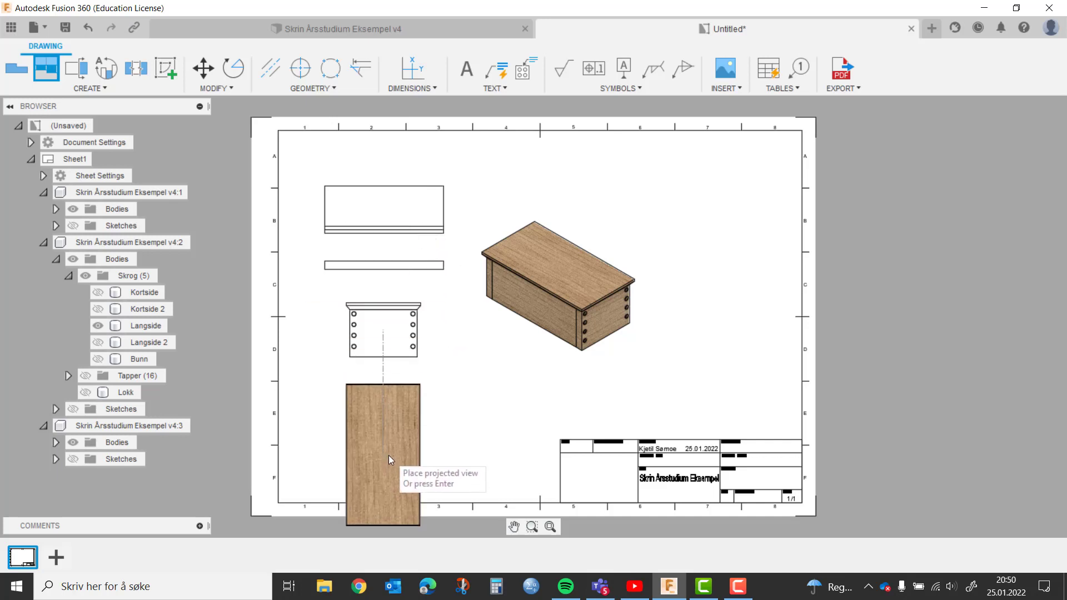
pyautogui.click(388, 455)
pyautogui.click(431, 430)
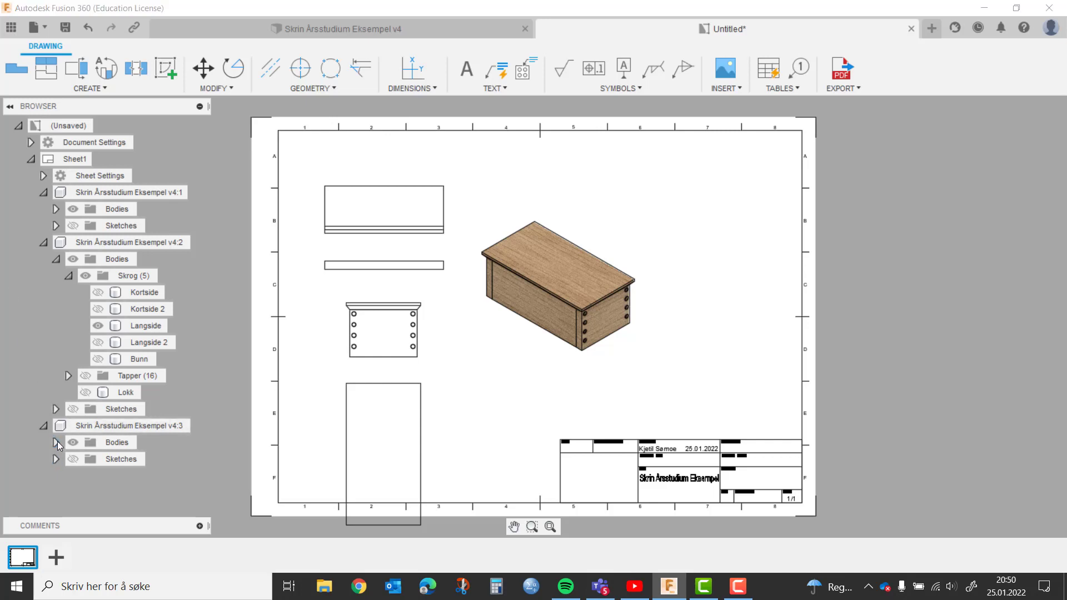
# - Hide Tapper, Lokk, Langside and Langside 2 in the third view, leaving Kortside 2 visible
pyautogui.click(56, 442)
pyautogui.scroll(-1, 83, 444)
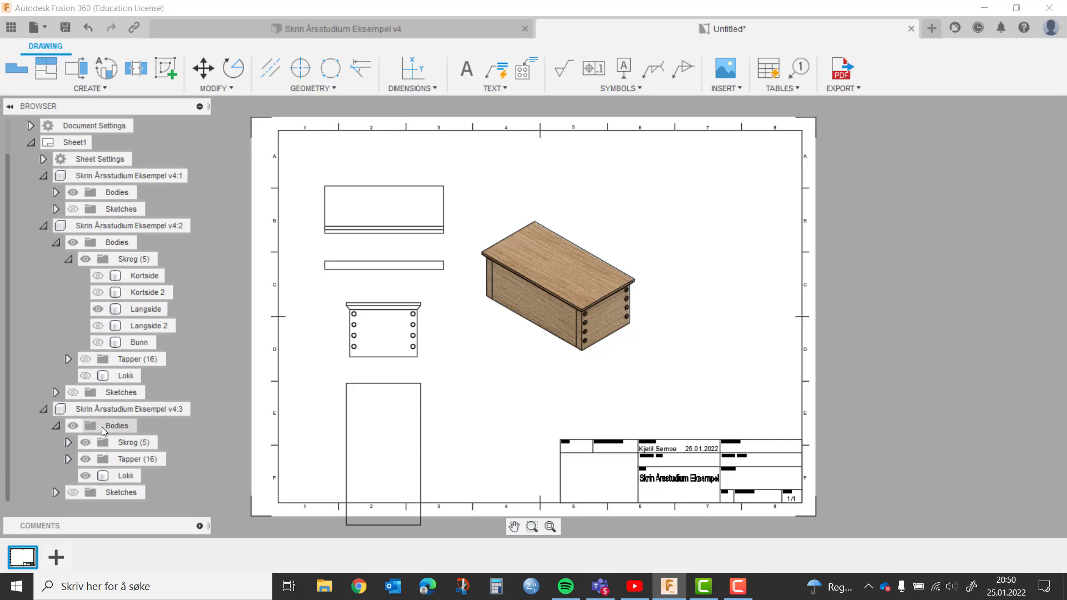
pyautogui.click(84, 459)
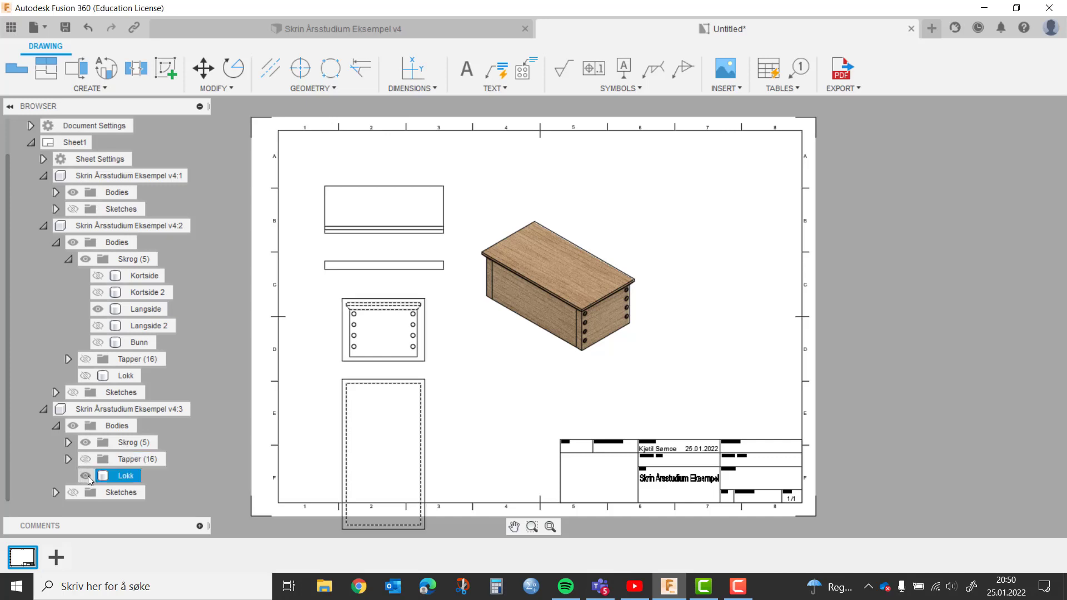
pyautogui.click(86, 475)
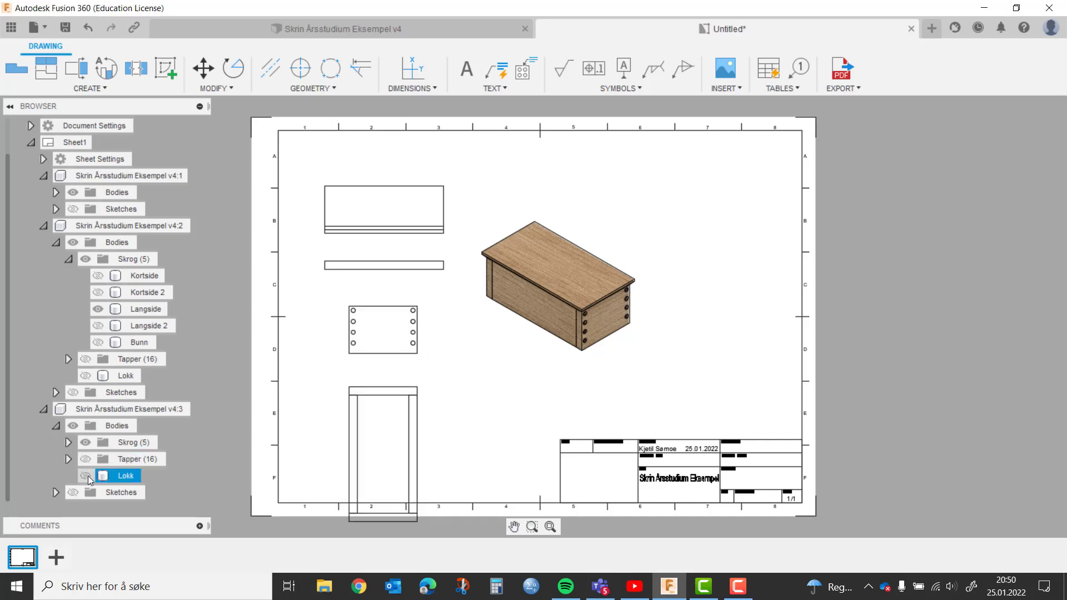
pyautogui.click(69, 443)
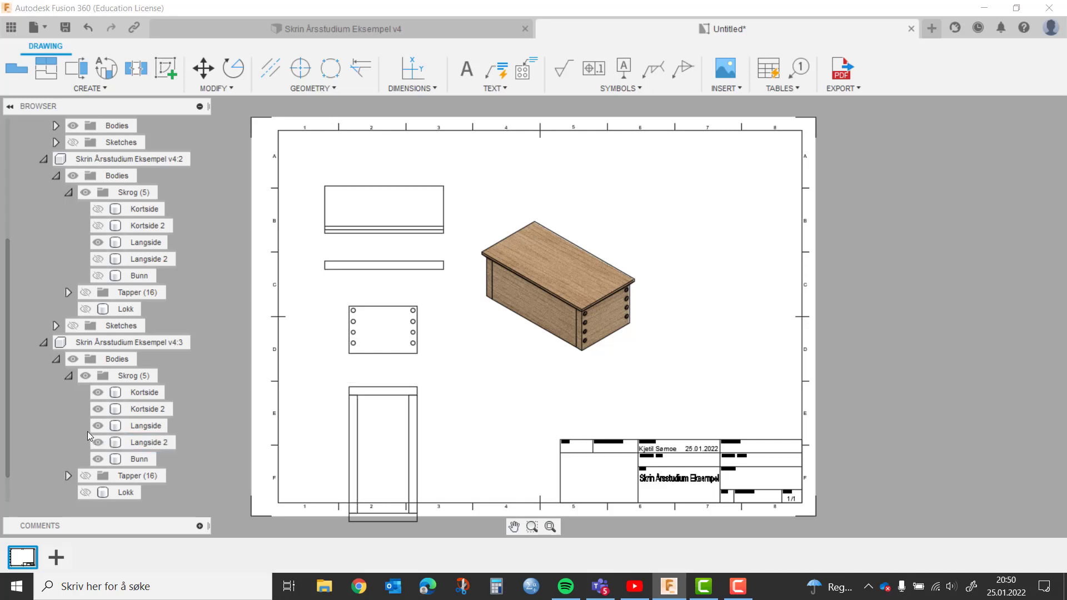
pyautogui.click(98, 425)
pyautogui.click(98, 442)
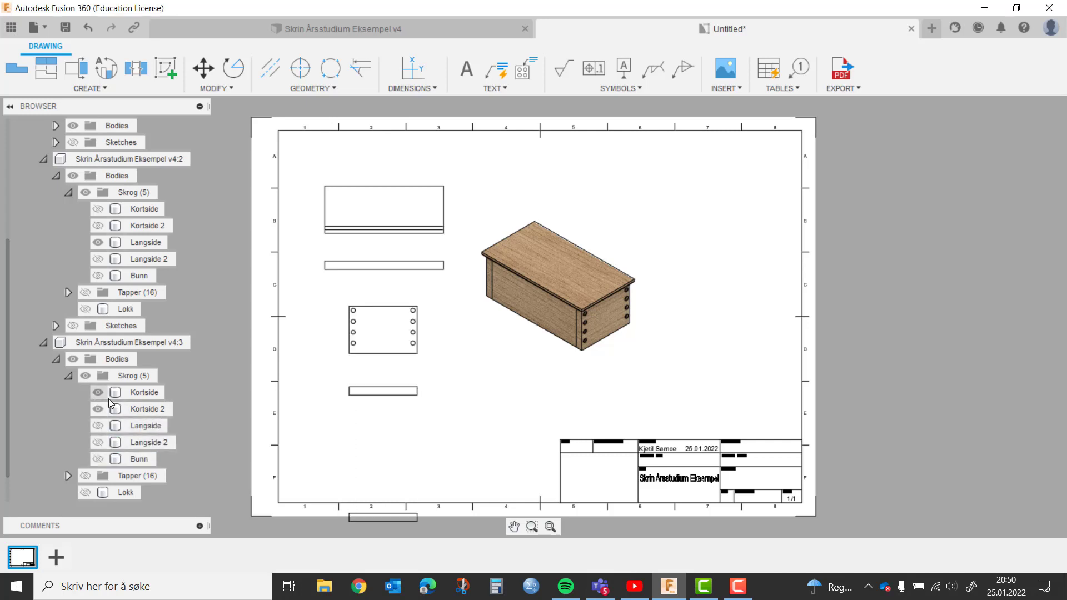
pyautogui.click(100, 410)
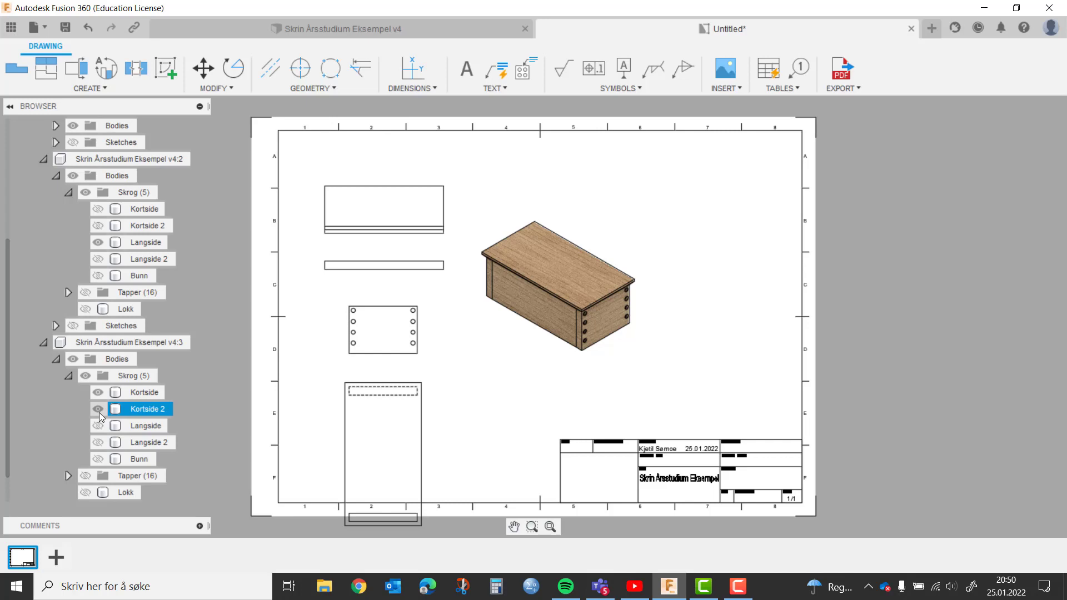
pyautogui.click(99, 411)
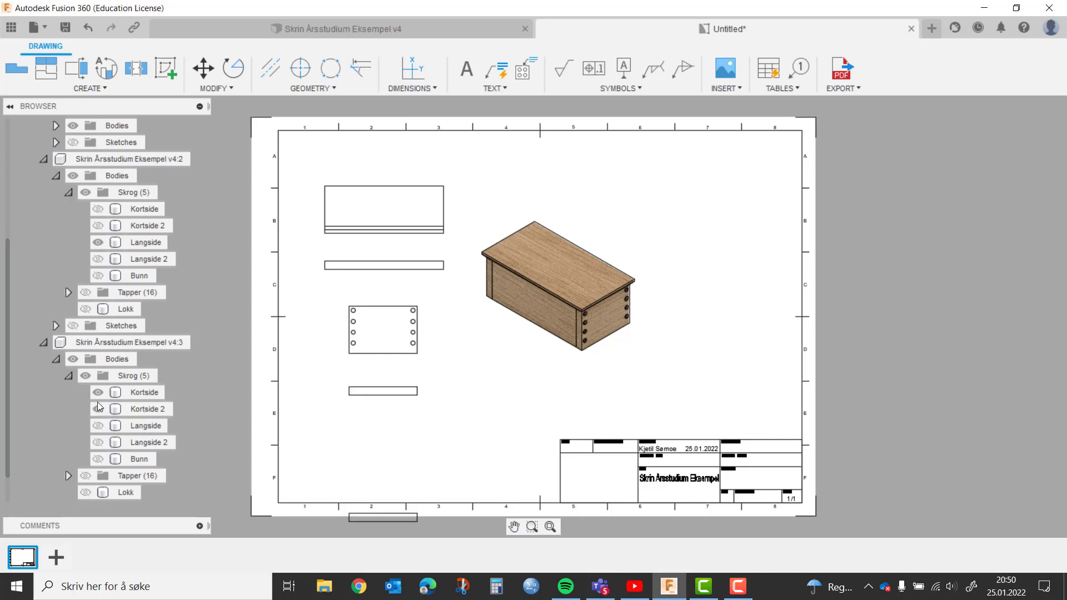
pyautogui.click(97, 402)
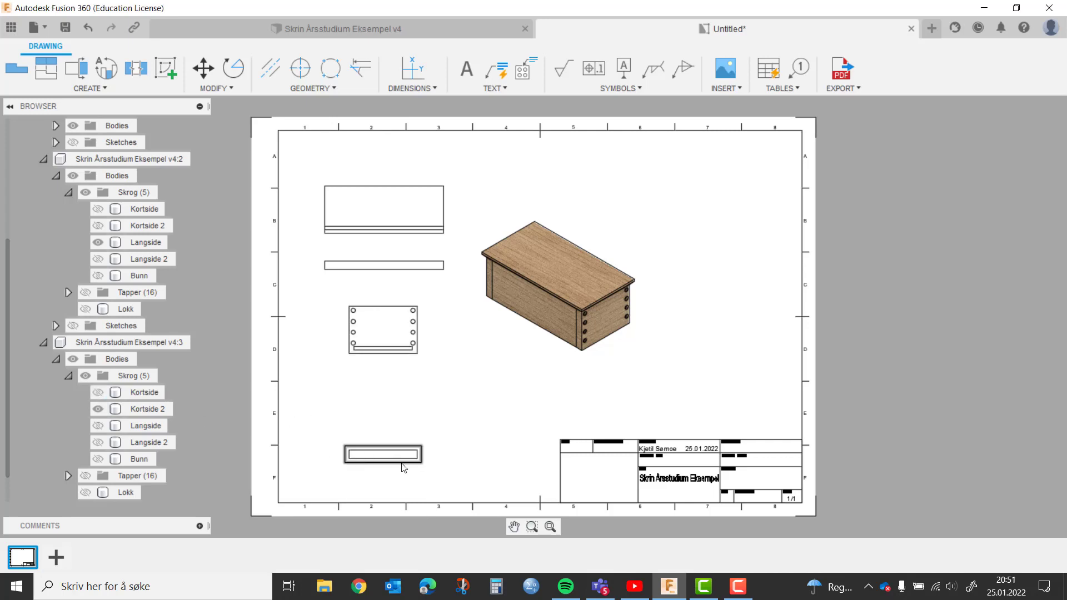
# - Move the small projected view upward and start repositioning the holed panel view
pyautogui.click(385, 447)
pyautogui.press('m')
pyautogui.click(385, 395)
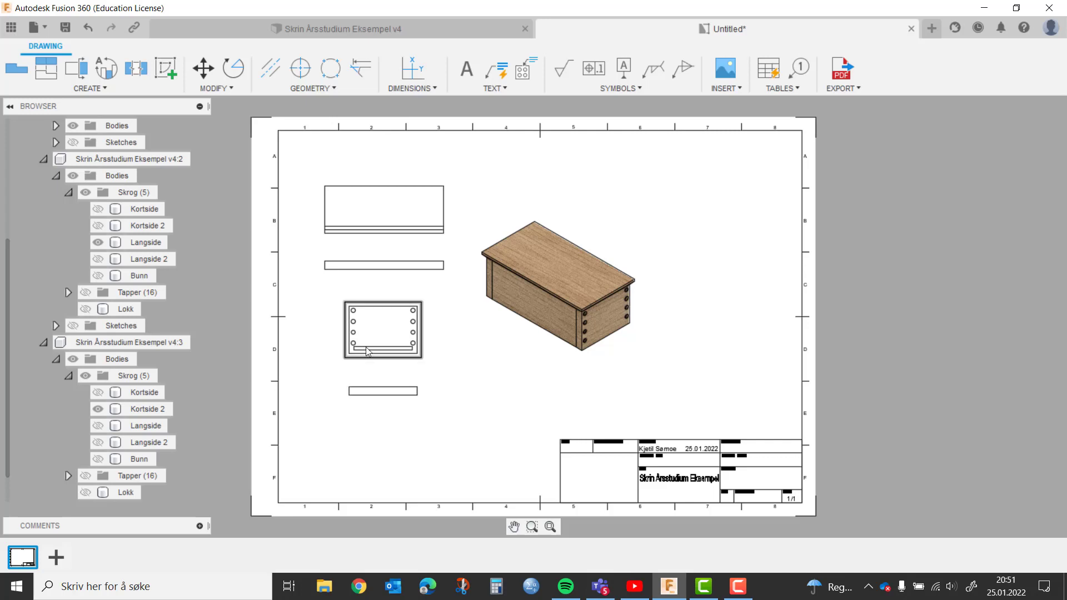
pyautogui.click(381, 389)
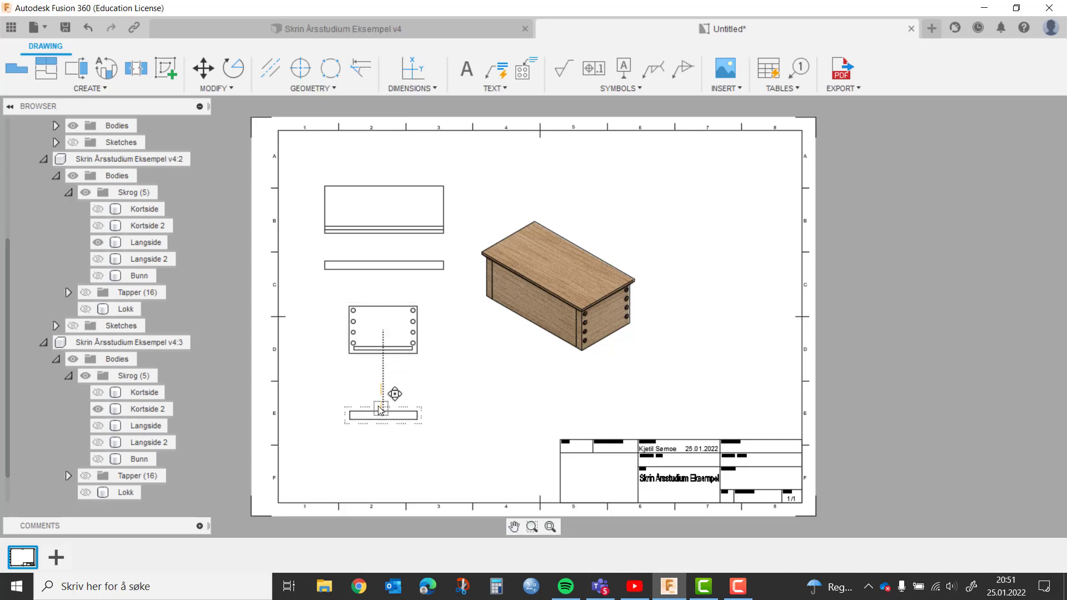
pyautogui.click(383, 413)
pyautogui.click(368, 340)
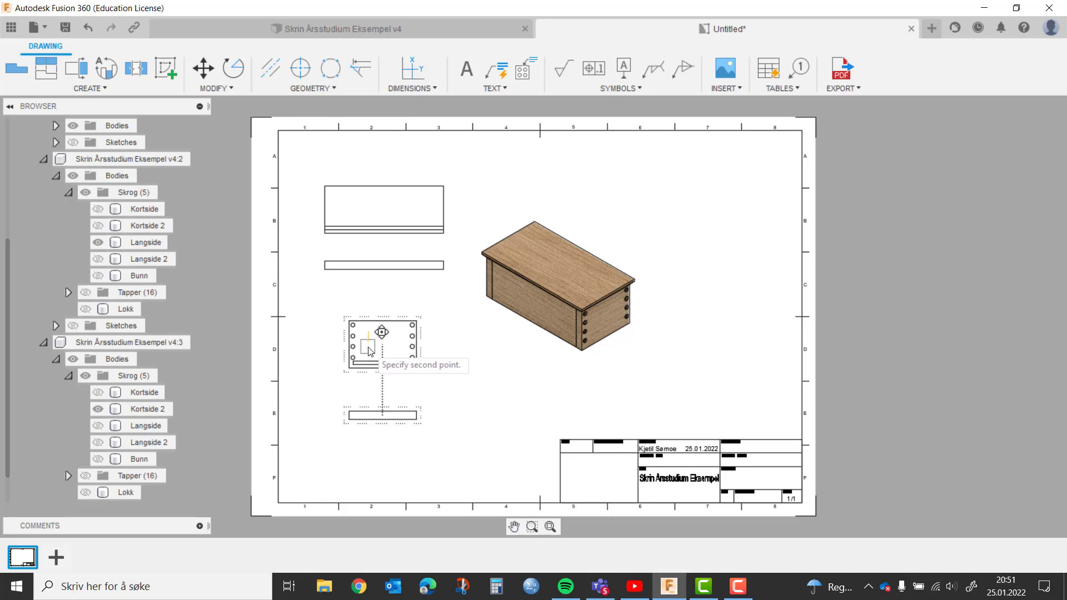
# - Set the panel view down slightly left and shift the isometric box view down-left
pyautogui.click(368, 356)
pyautogui.moveTo(580, 315); pyautogui.dragTo(579, 335)
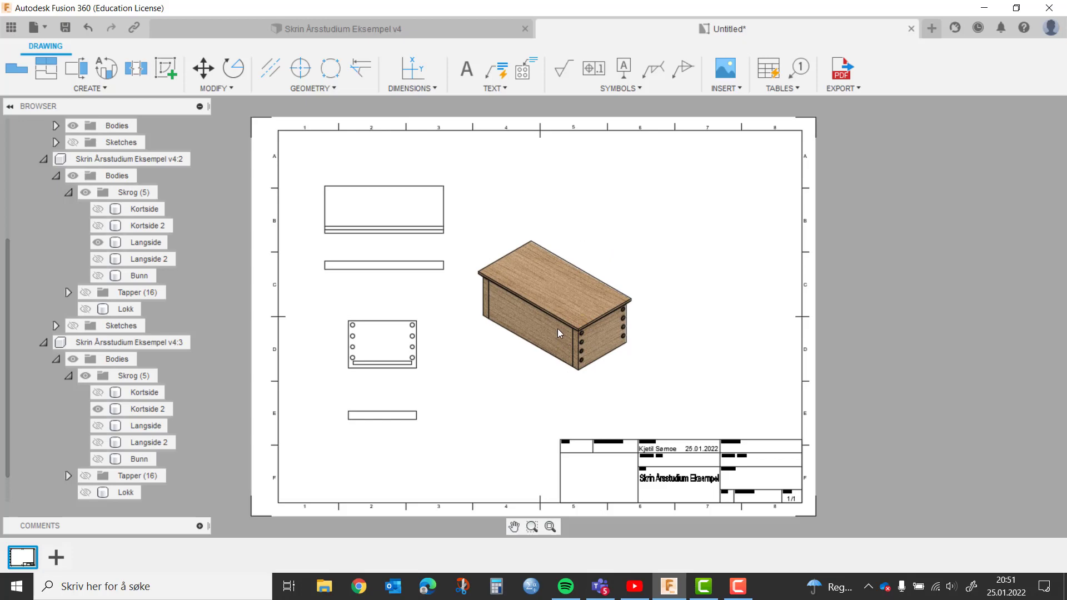
pyautogui.click(558, 329)
pyautogui.click(545, 337)
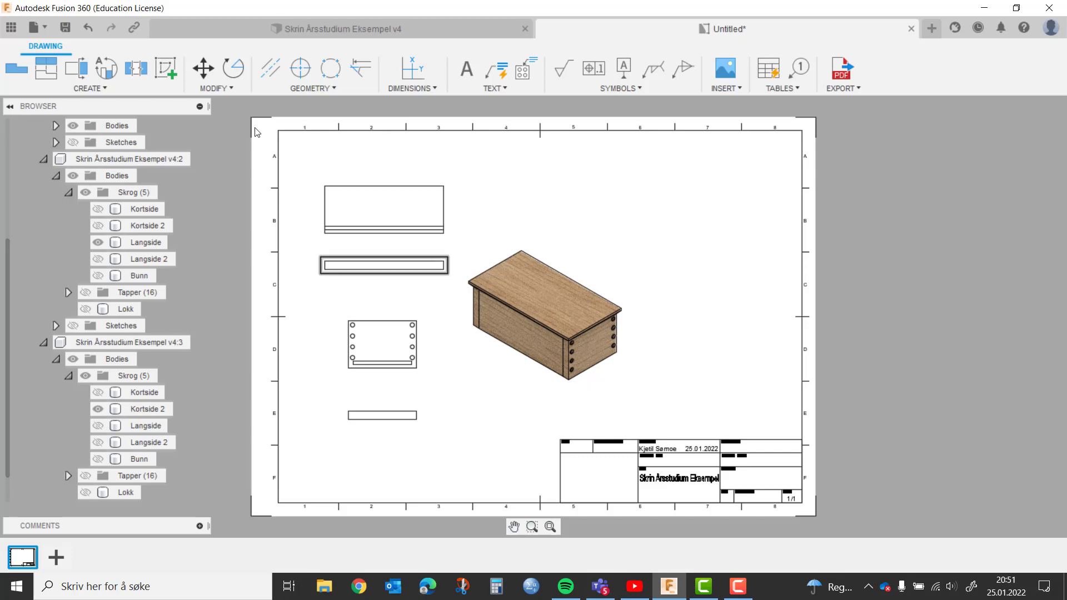
# - Collapse the v4:3, v4:2 and v4:1 model view trees in the browser
pyautogui.click(44, 342)
pyautogui.click(43, 243)
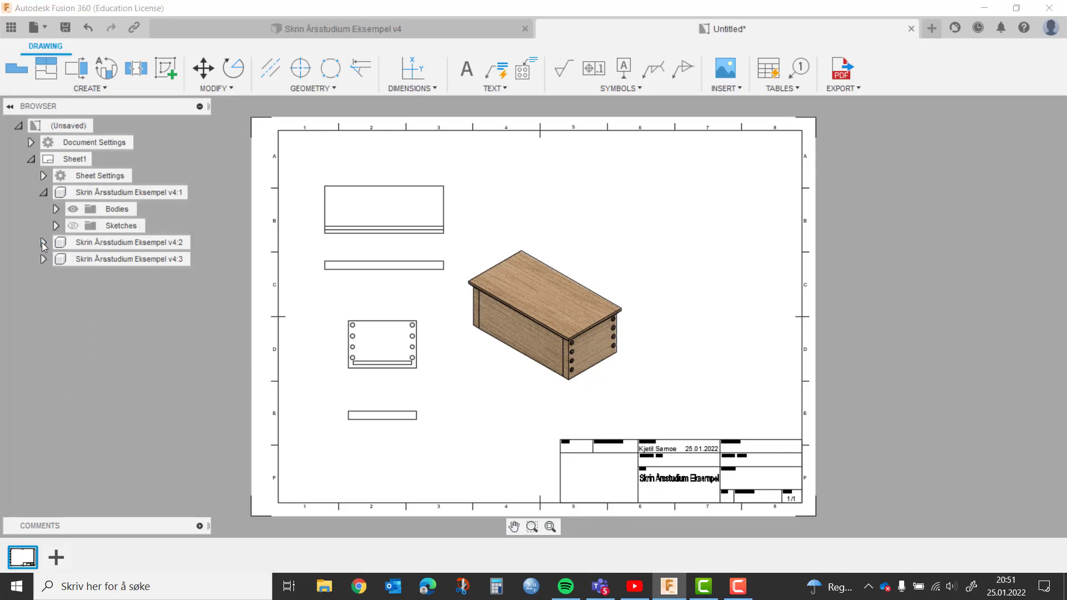
pyautogui.click(44, 193)
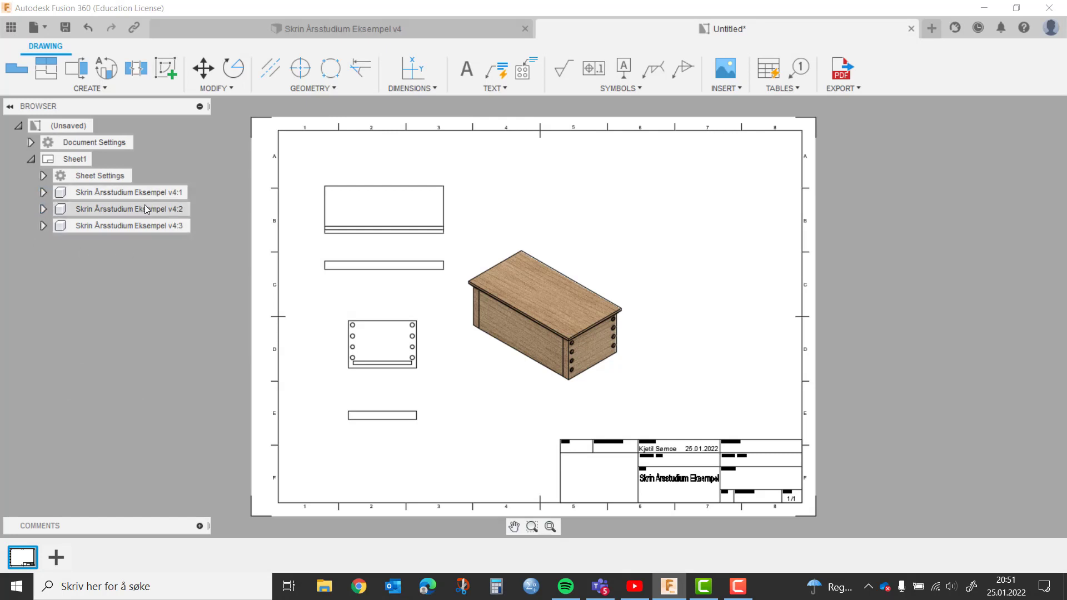
# - Place a Top base view of the box at 1:2 in the sheet's upper right
pyautogui.click(32, 74)
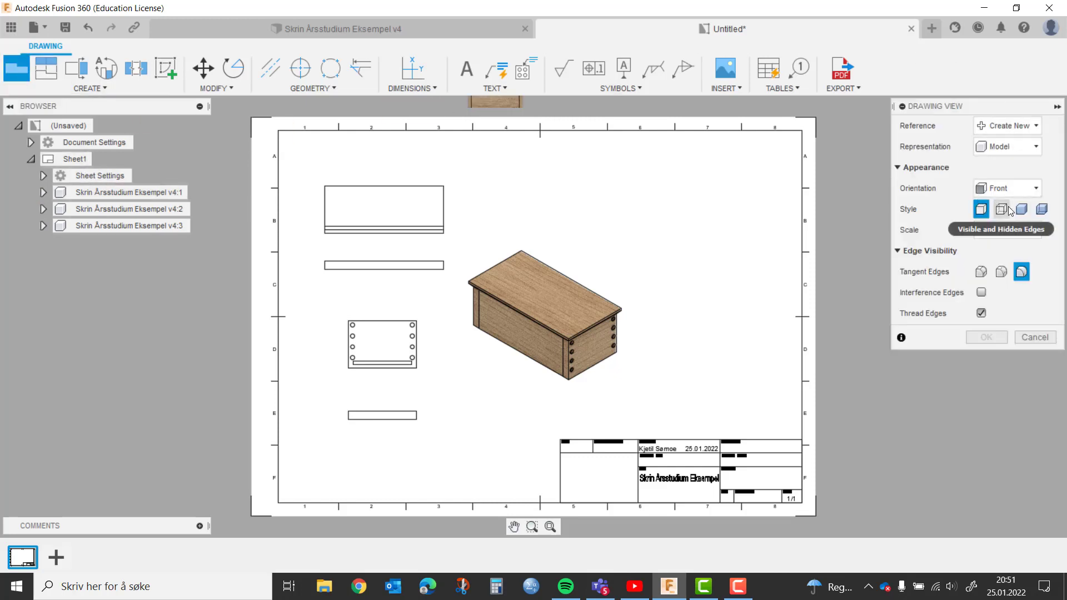
pyautogui.click(1017, 193)
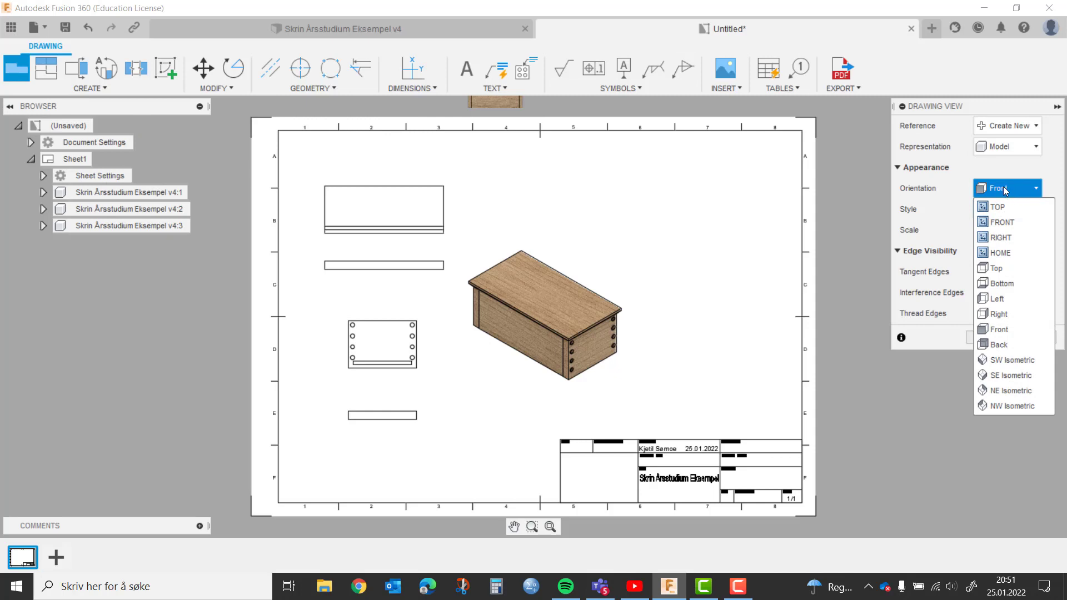
pyautogui.click(998, 268)
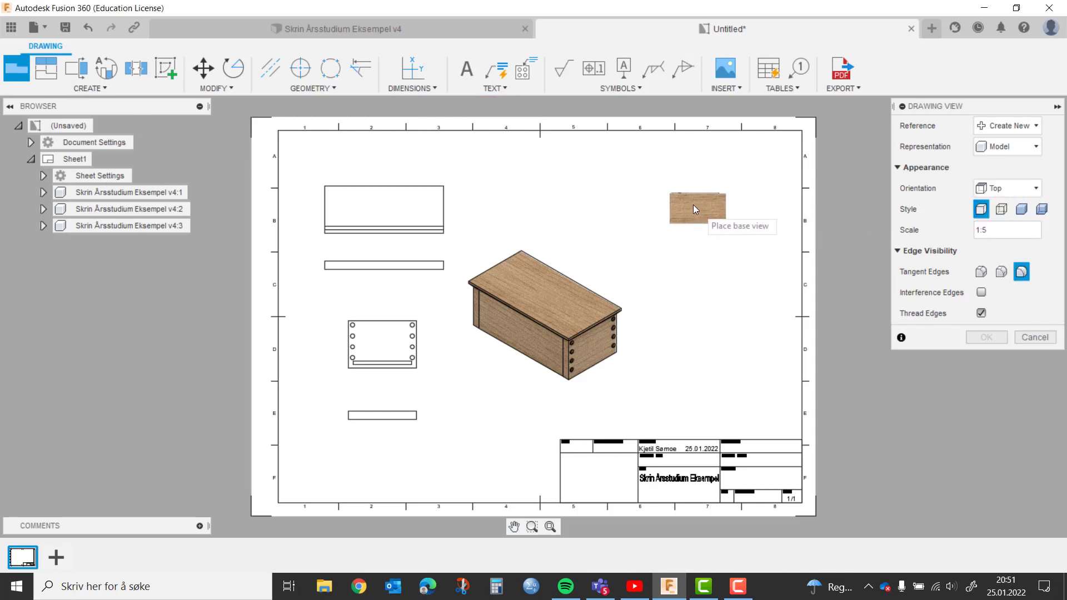
pyautogui.click(1007, 233)
pyautogui.write('2')
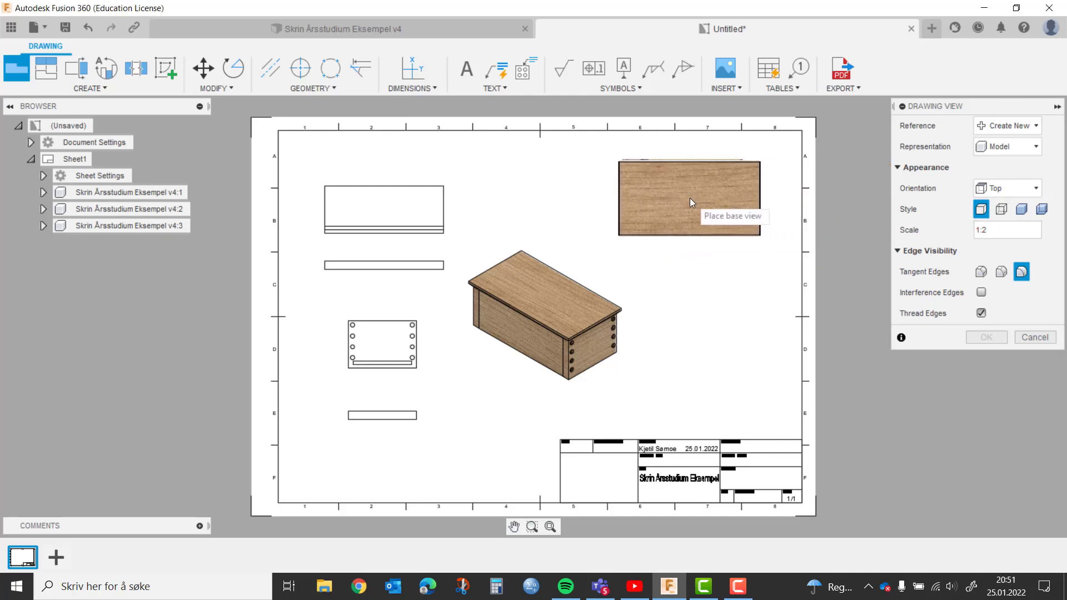
pyautogui.click(689, 198)
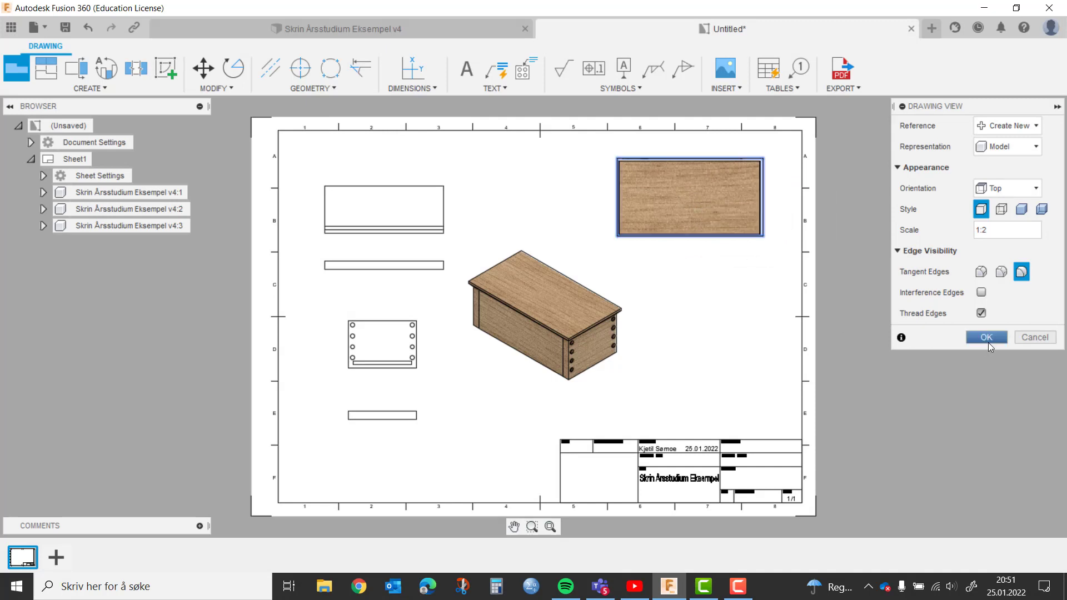
pyautogui.click(989, 336)
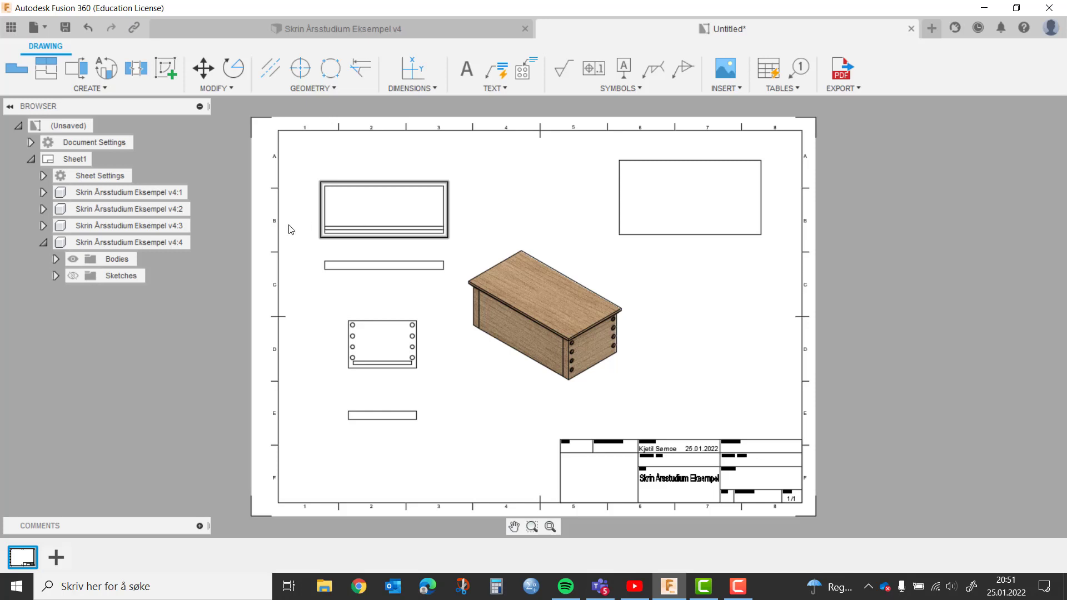
# - Add a projected view from the new Top view, placed above it
pyautogui.rightClick(673, 201)
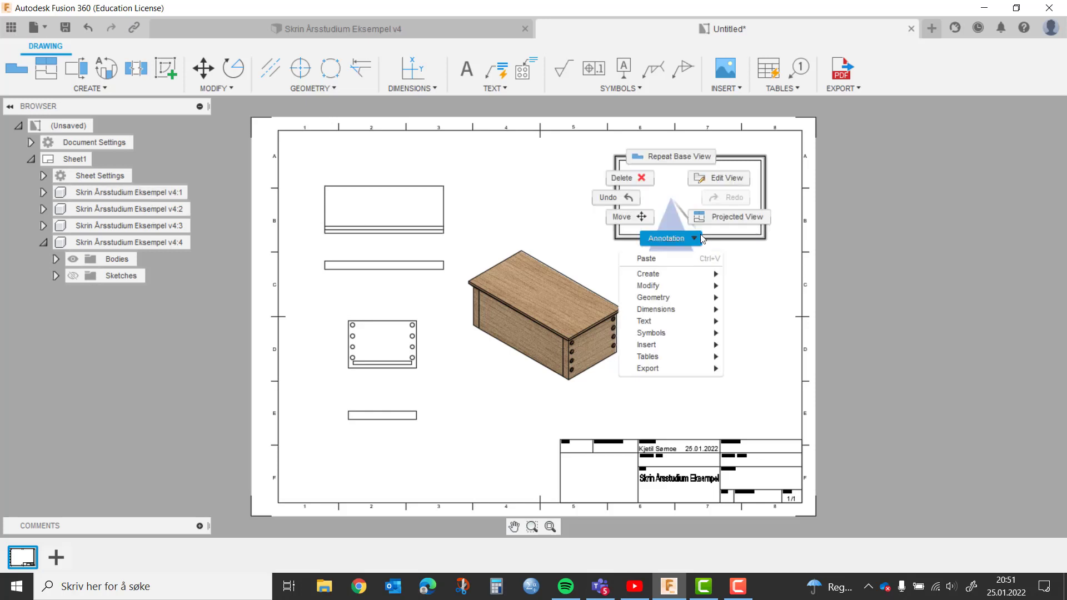
pyautogui.click(716, 222)
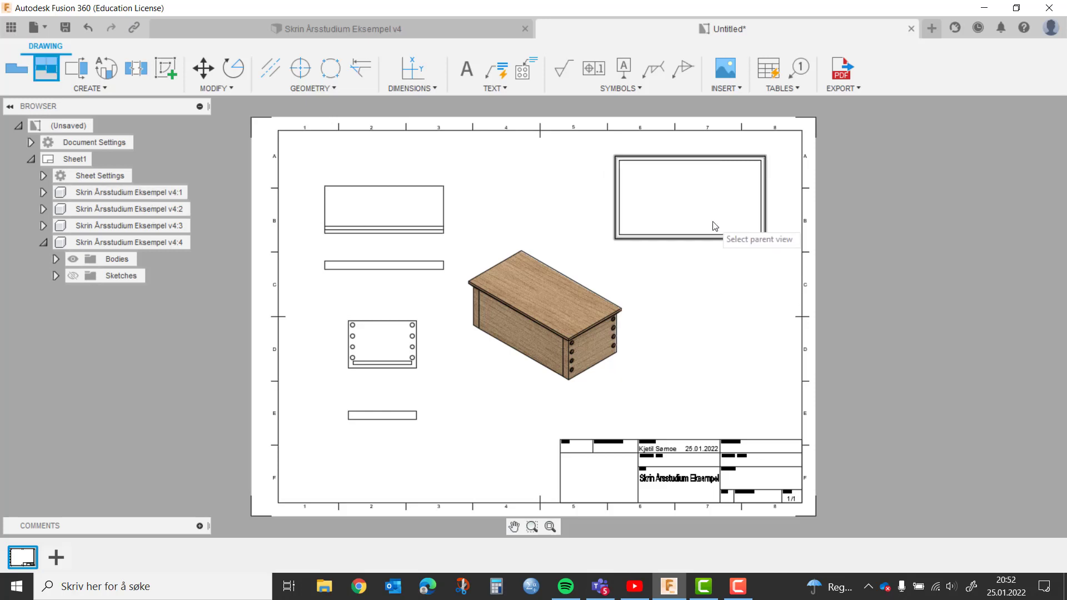
pyautogui.click(715, 225)
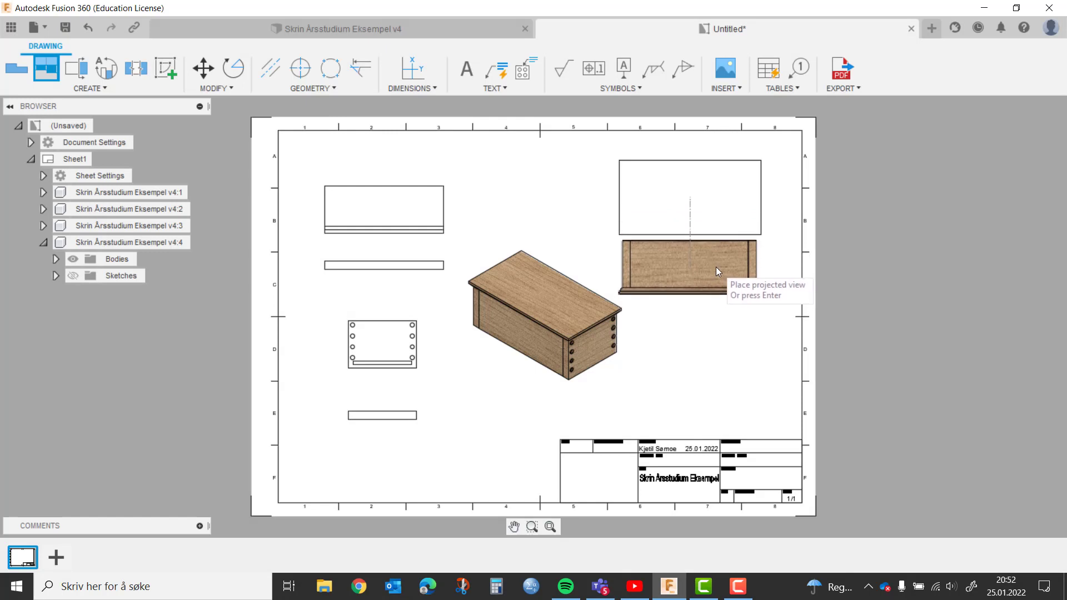
pyautogui.click(704, 132)
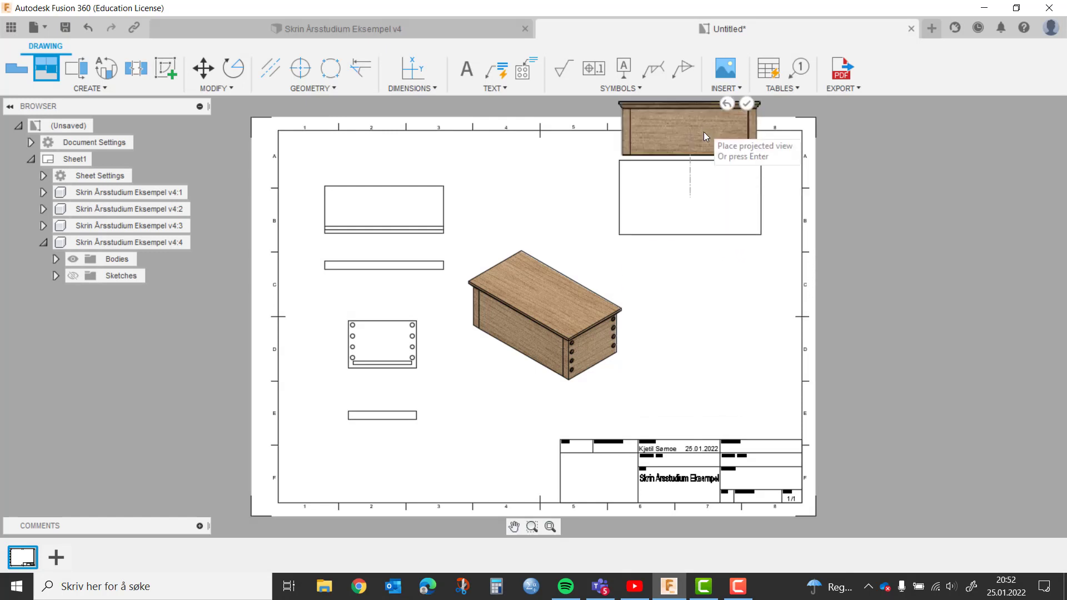
pyautogui.click(747, 103)
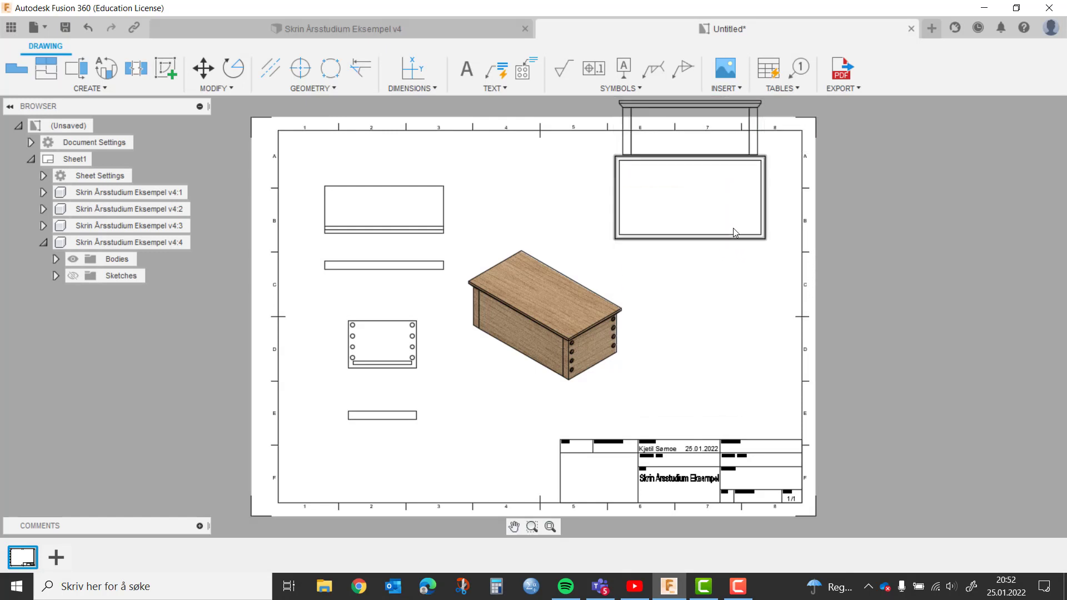
# - Move the Top view and its projected view to new positions on the right
pyautogui.press('m')
pyautogui.click(692, 228)
pyautogui.click(701, 298)
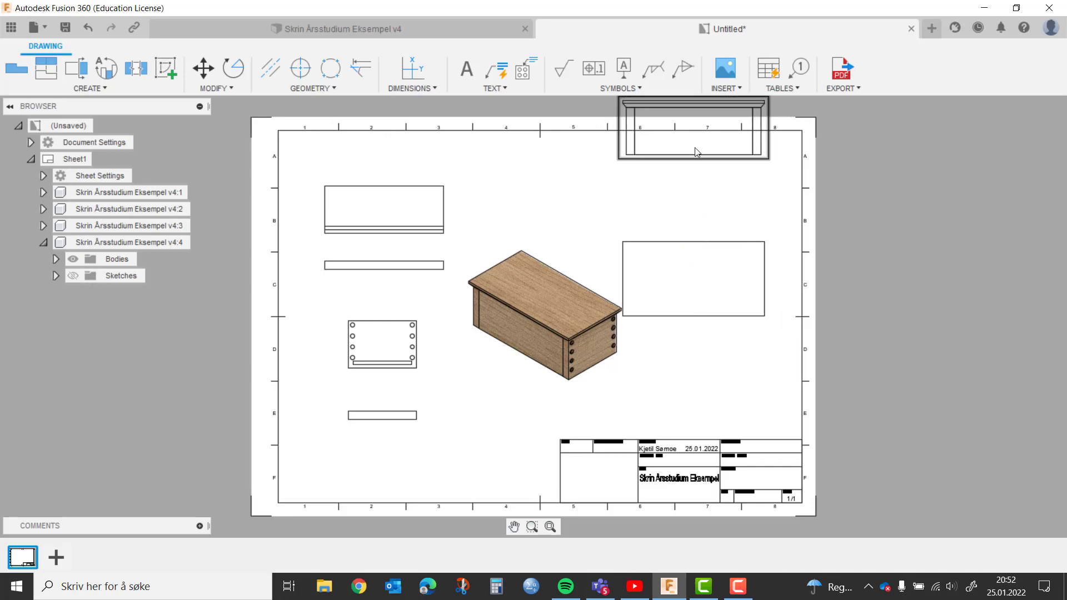
pyautogui.click(695, 150)
pyautogui.click(695, 153)
pyautogui.click(697, 214)
pyautogui.click(690, 276)
pyautogui.press('m')
pyautogui.click(694, 250)
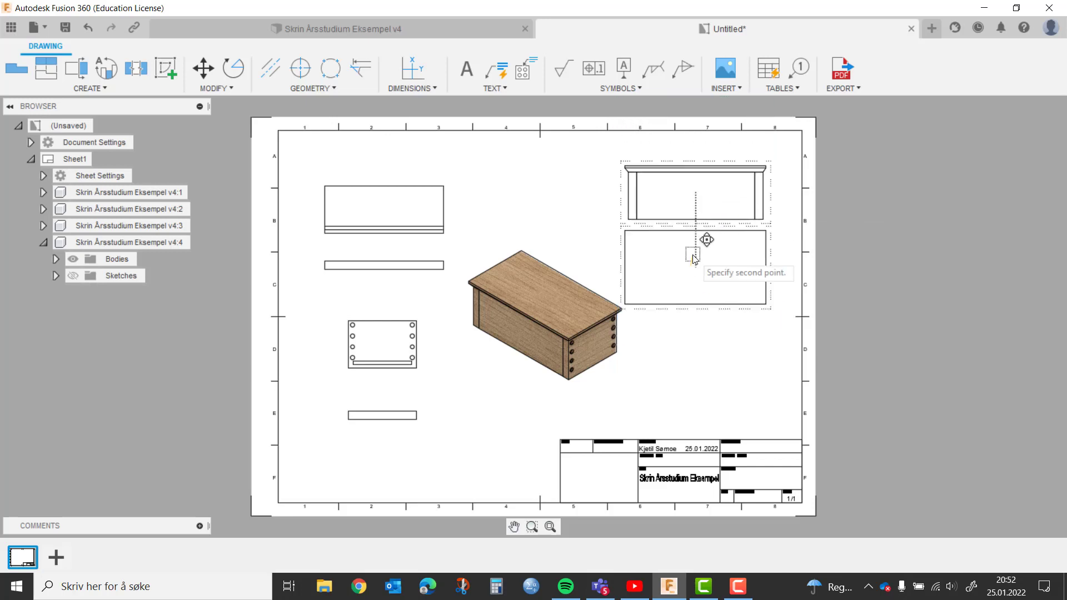
# - Fine-tune the two right-hand views, nudging the upper one higher and the lower one down-right
pyautogui.click(697, 219)
pyautogui.press('m')
pyautogui.click(695, 206)
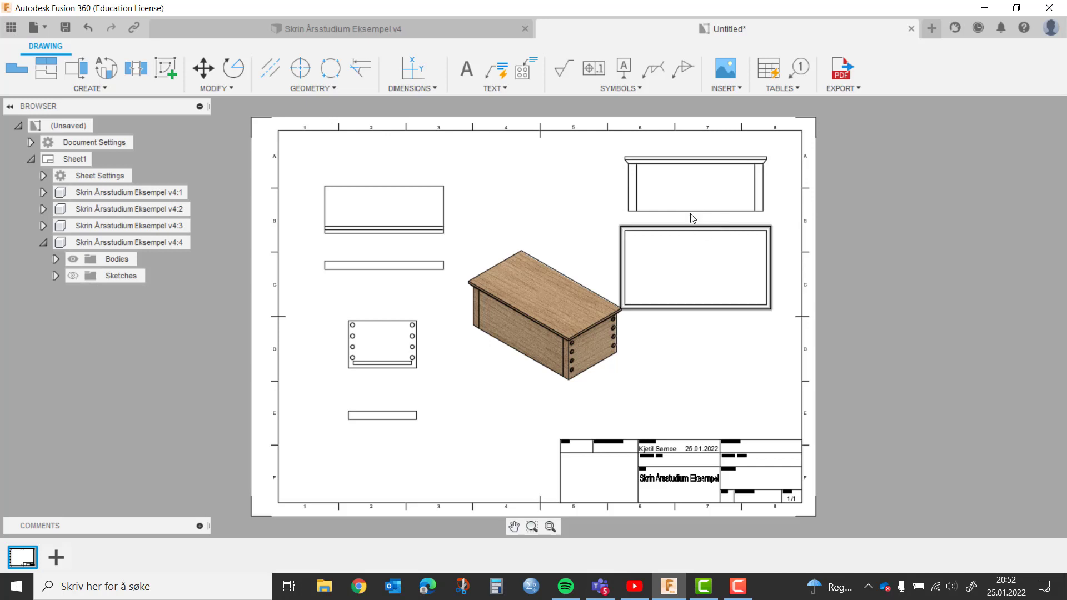
pyautogui.click(693, 194)
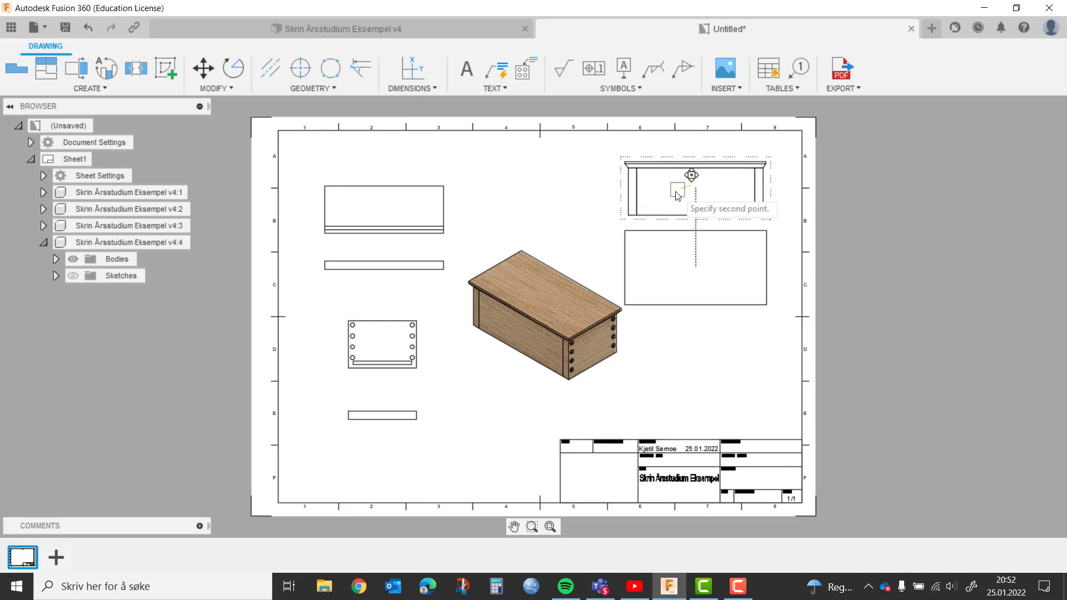
pyautogui.click(688, 185)
pyautogui.click(700, 274)
pyautogui.press('m')
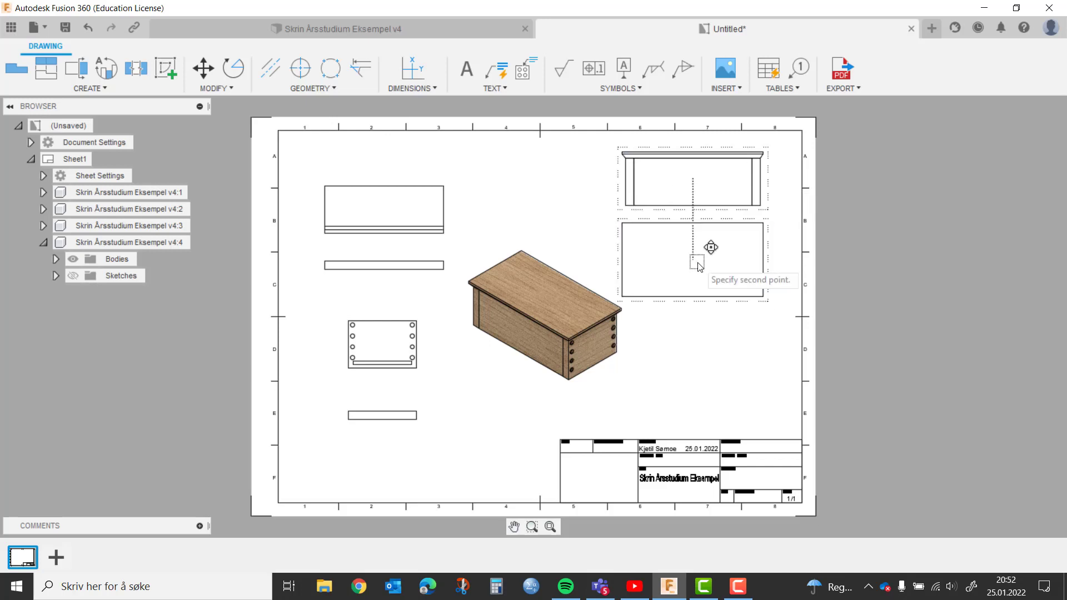
pyautogui.click(704, 267)
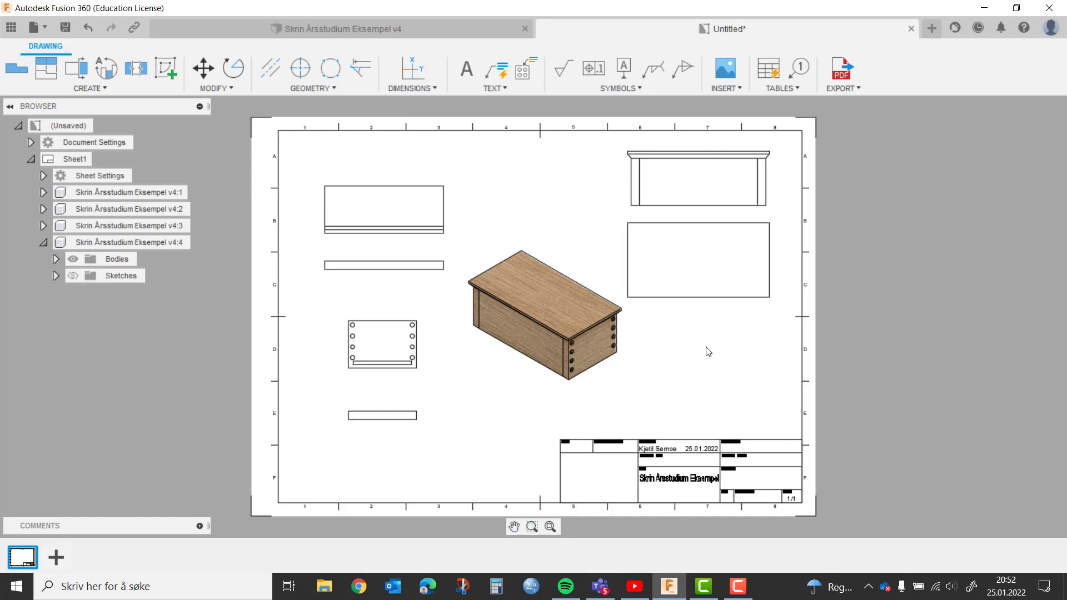
# - Move the isometric box view up and left, and collapse the v4:4 browser entry
pyautogui.click(581, 319)
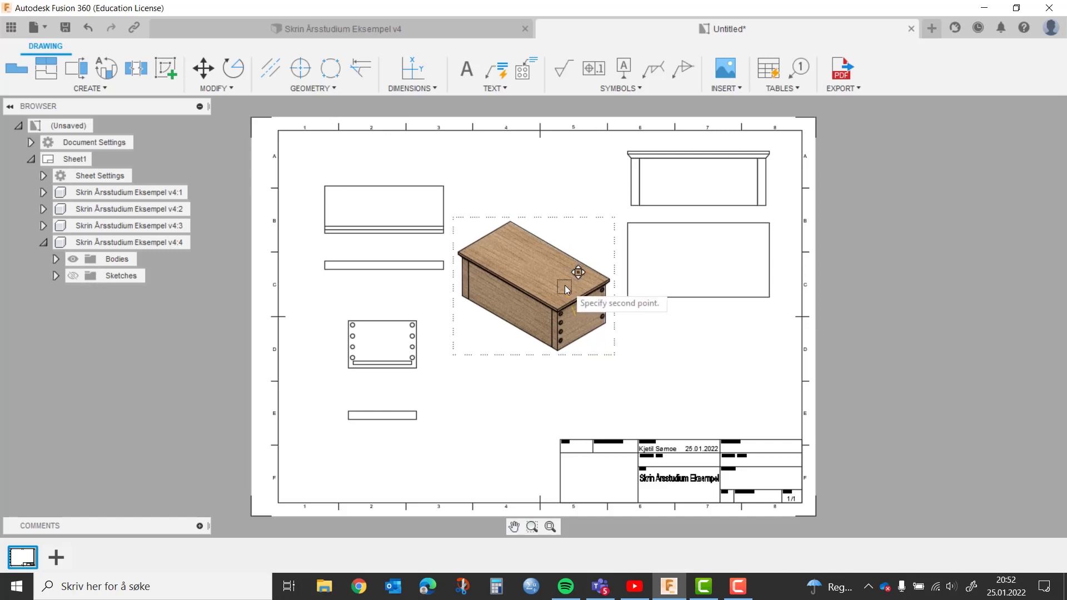
pyautogui.click(565, 286)
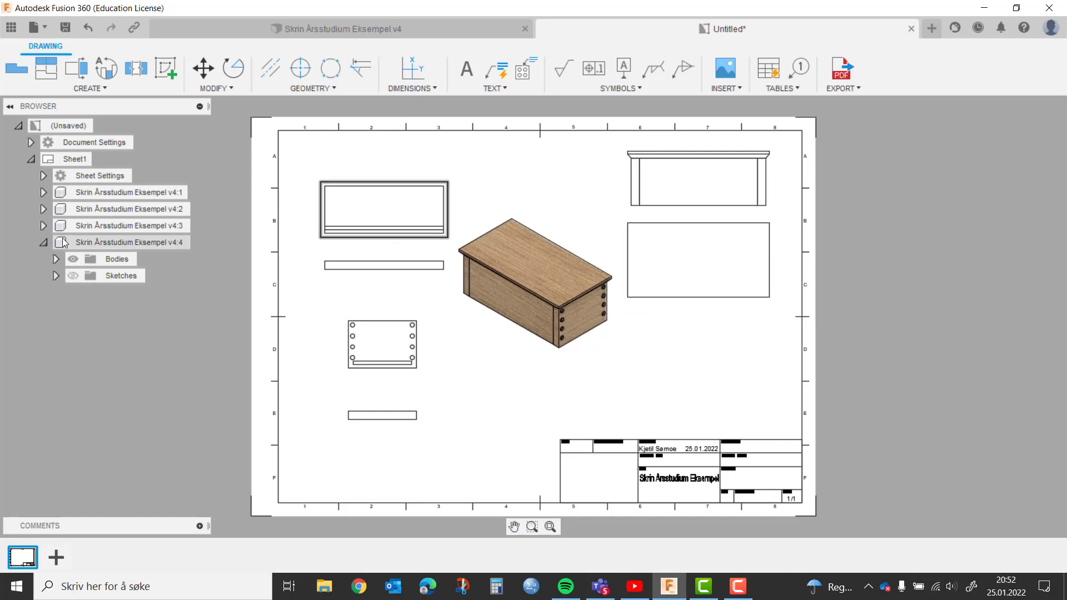
pyautogui.click(43, 243)
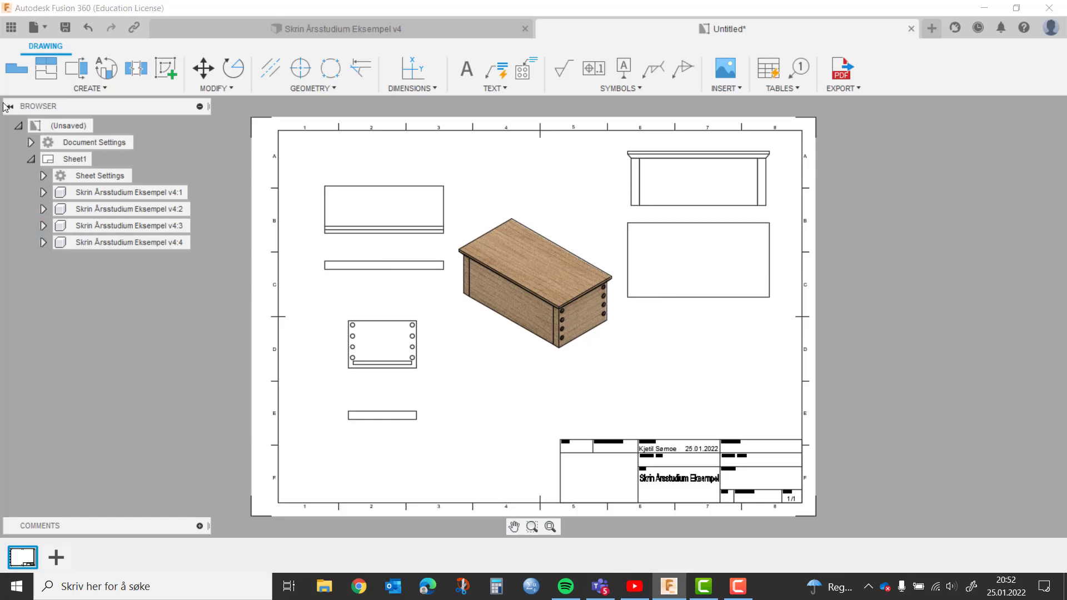
pyautogui.click(16, 68)
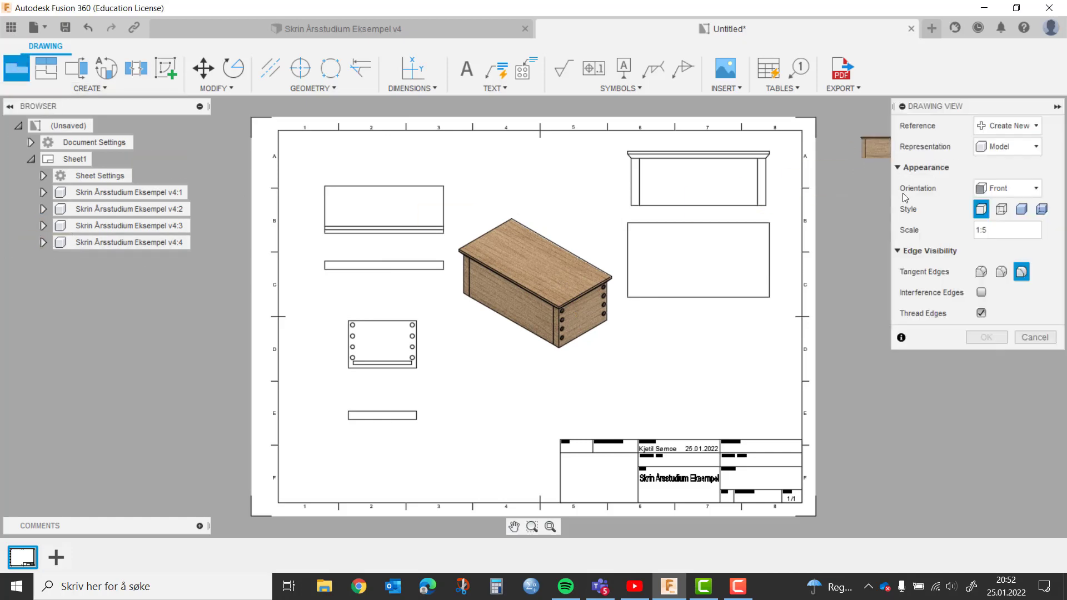
# - Place another Top base view at 1:2 below the two right-hand views
pyautogui.click(1013, 231)
pyautogui.write('2')
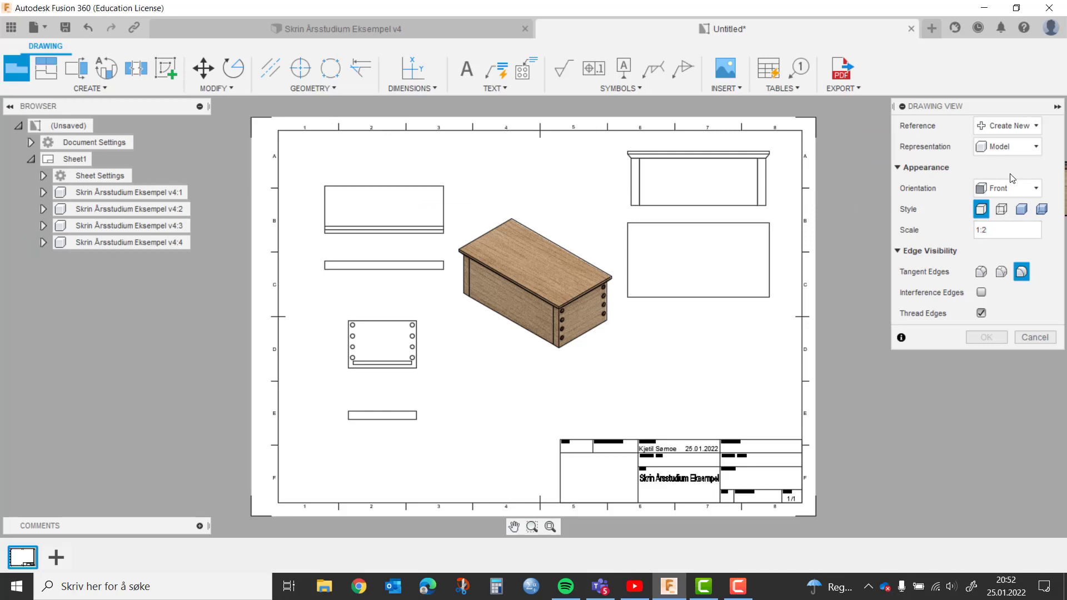
pyautogui.click(1010, 188)
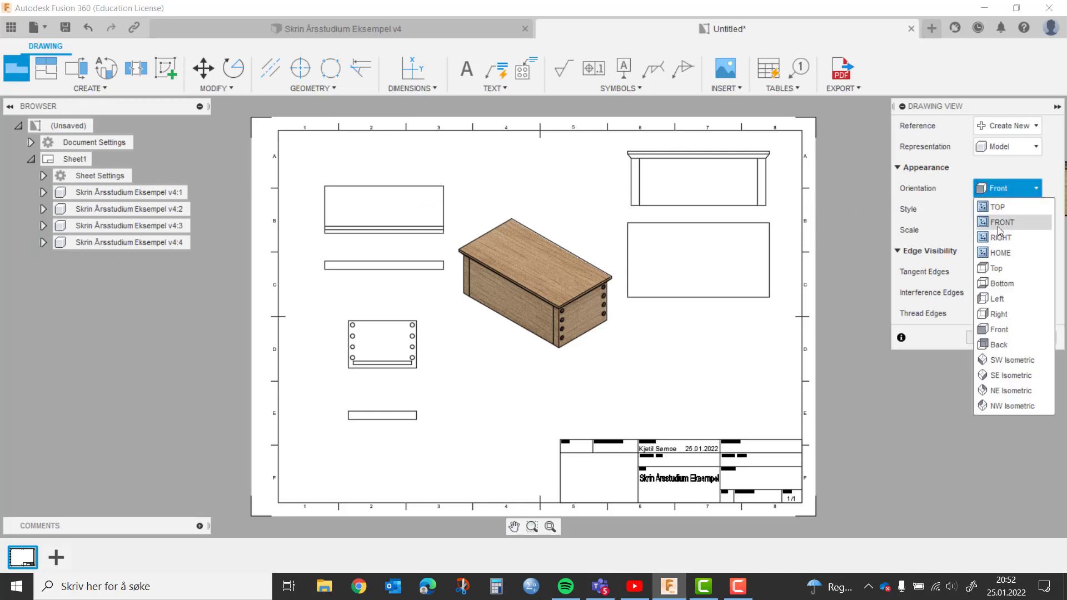
pyautogui.click(998, 207)
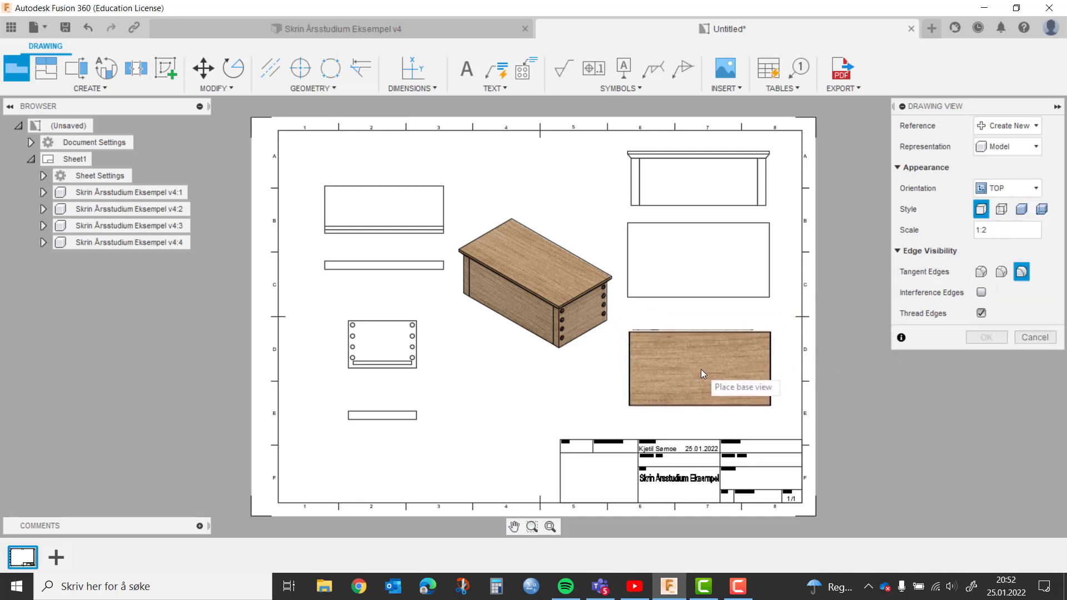
pyautogui.click(699, 371)
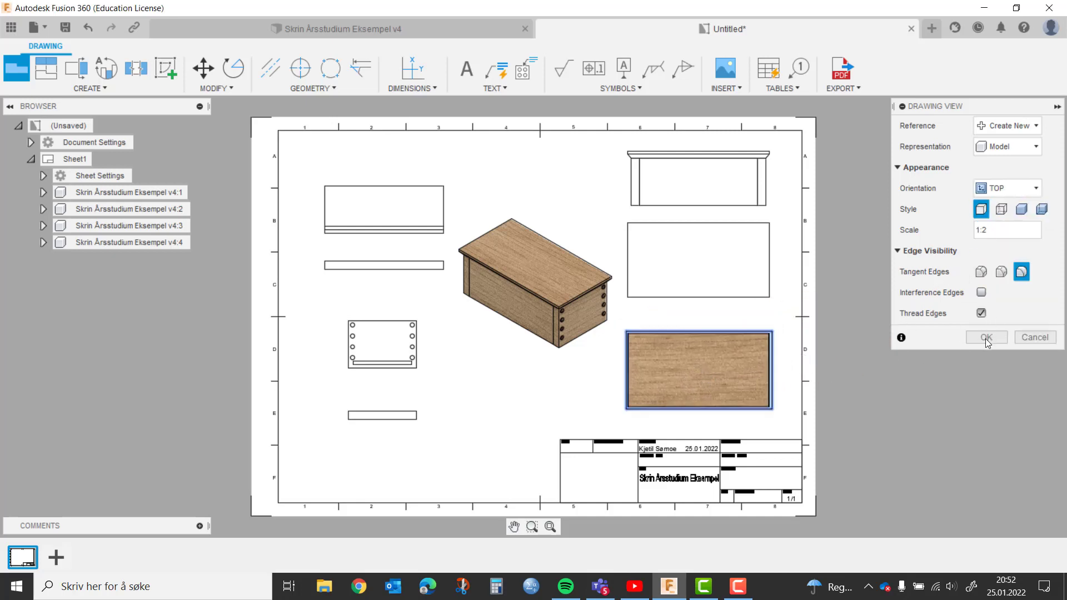
pyautogui.click(986, 337)
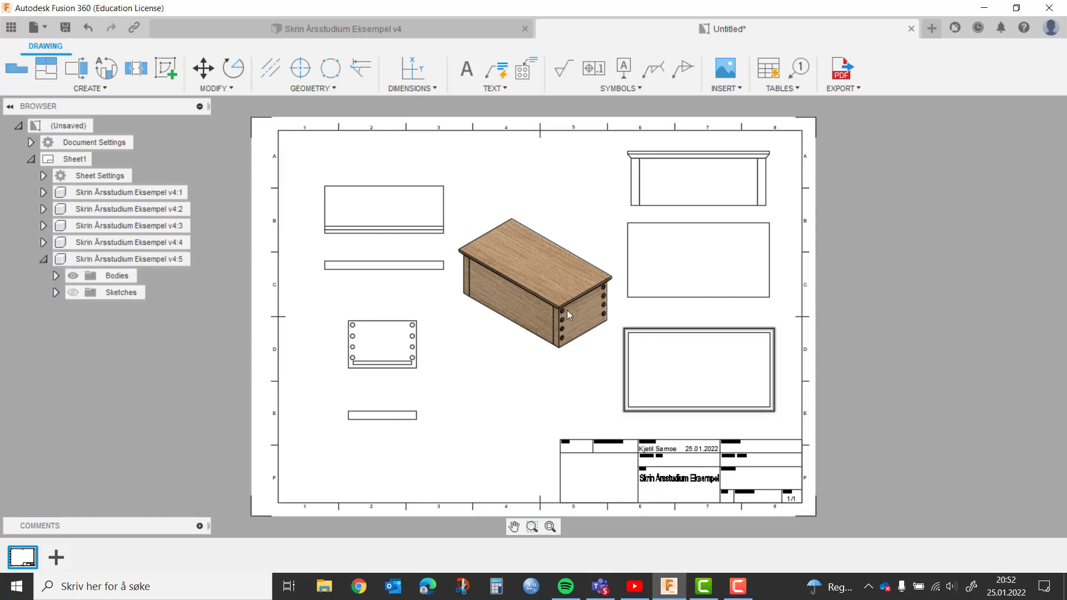
# - In view v4:5, hide Tapper, Lokk and the four side panels so only Bunn shows
pyautogui.click(55, 276)
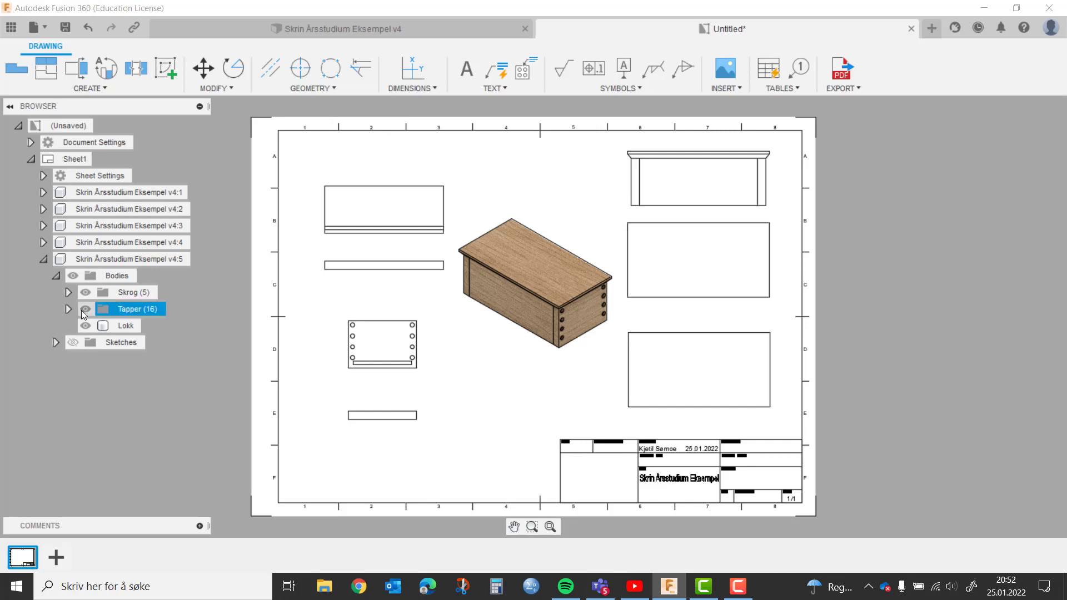
pyautogui.click(84, 309)
pyautogui.click(84, 328)
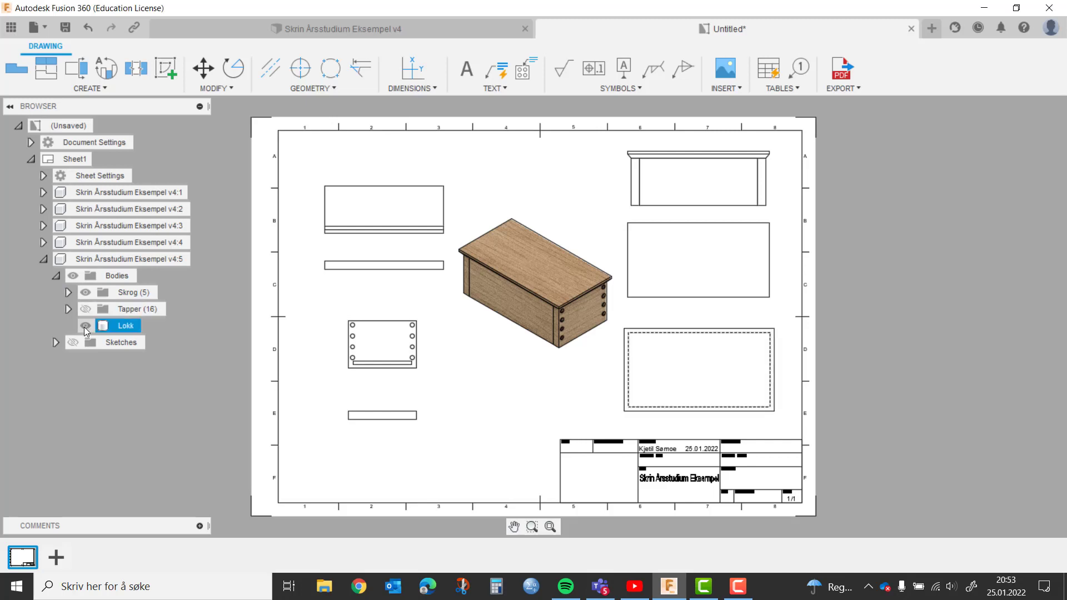
pyautogui.click(85, 327)
pyautogui.click(85, 293)
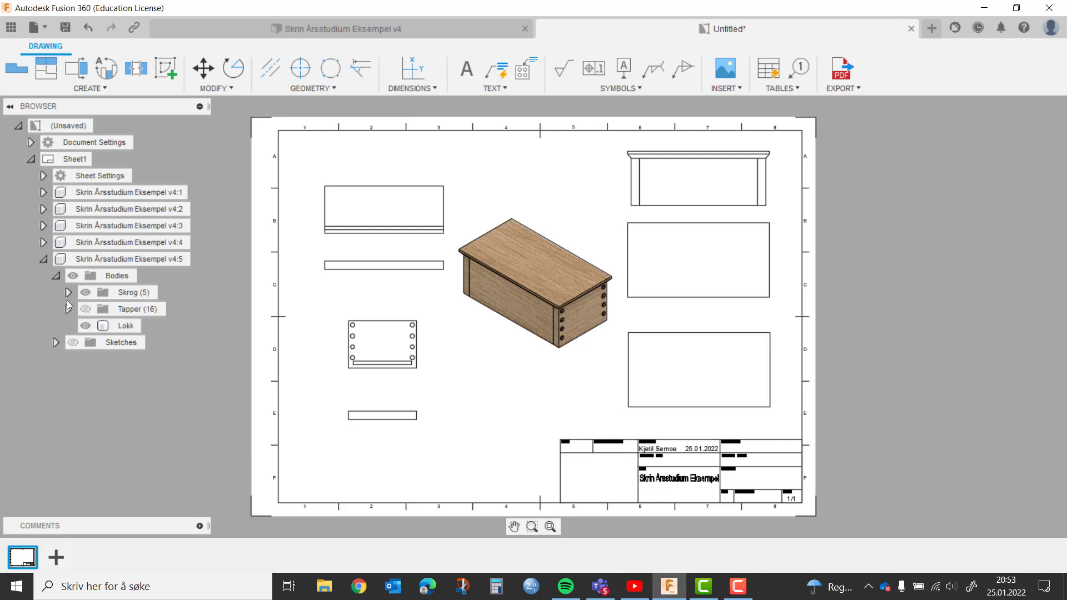
pyautogui.click(68, 292)
pyautogui.click(95, 344)
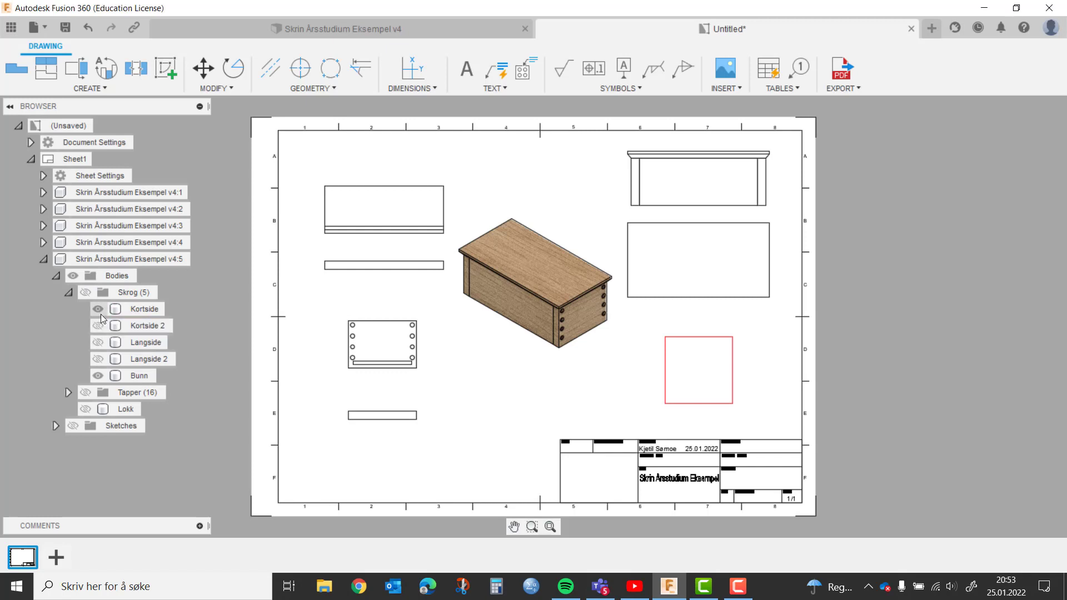
pyautogui.click(98, 309)
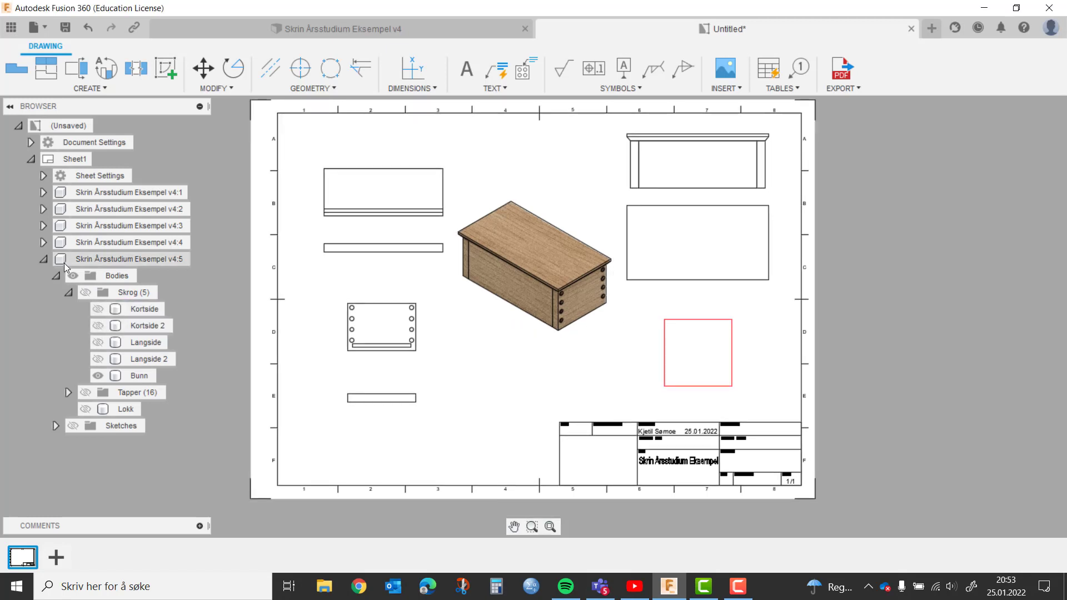
pyautogui.click(86, 292)
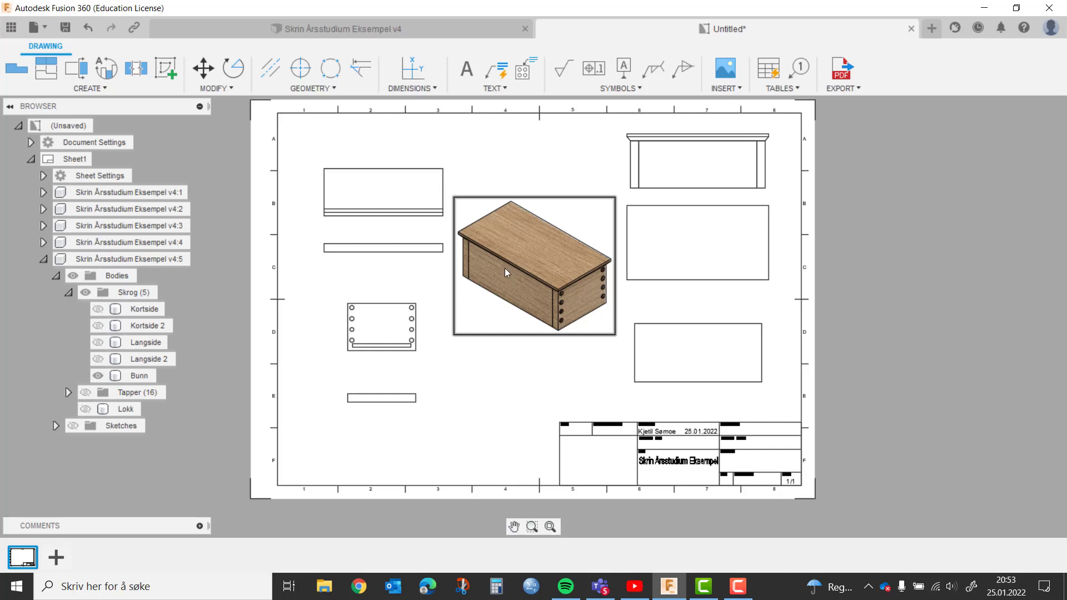
# - Move the isometric box view higher on the sheet and collapse the v4:5 browser entry
pyautogui.click(538, 269)
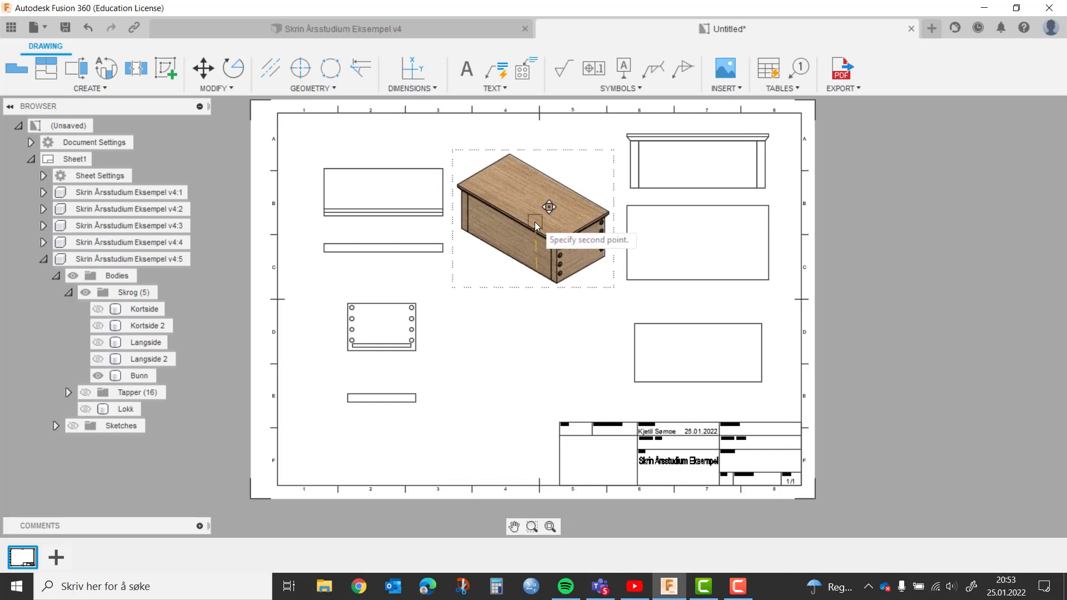
pyautogui.click(535, 222)
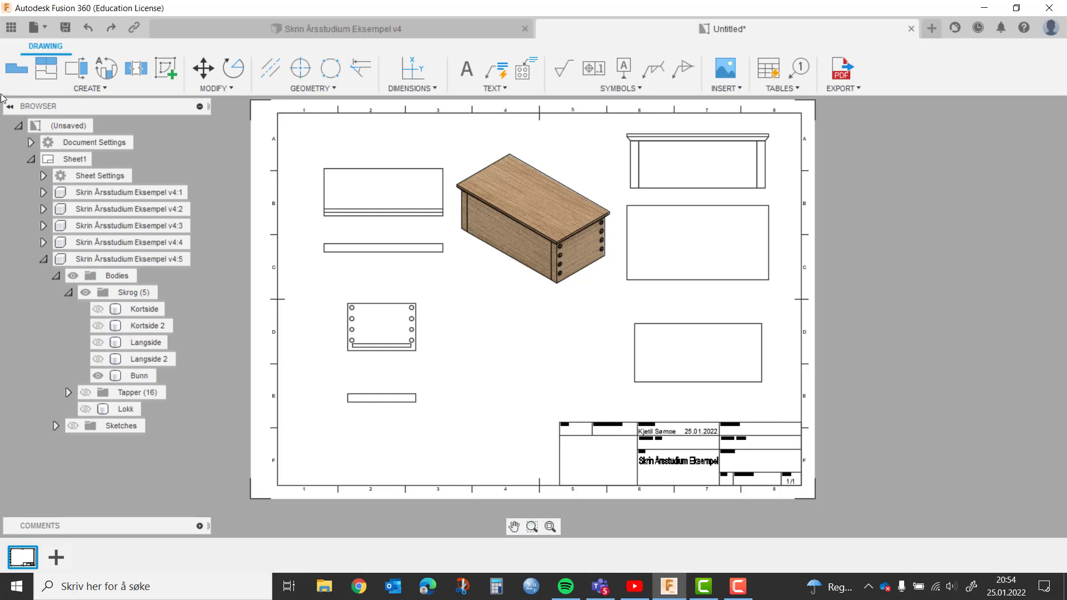
pyautogui.click(44, 262)
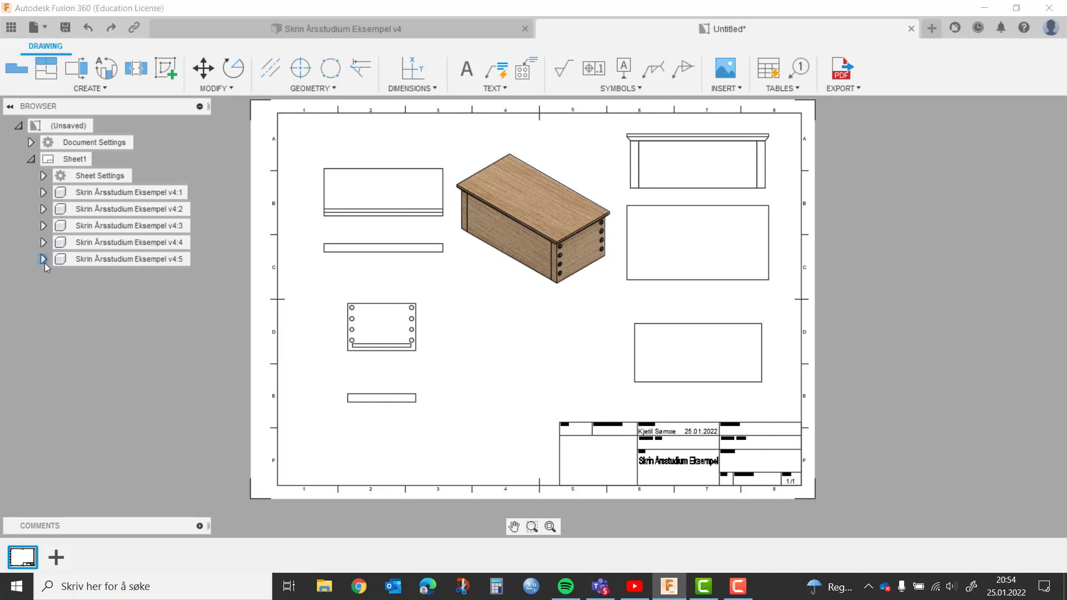
pyautogui.click(9, 74)
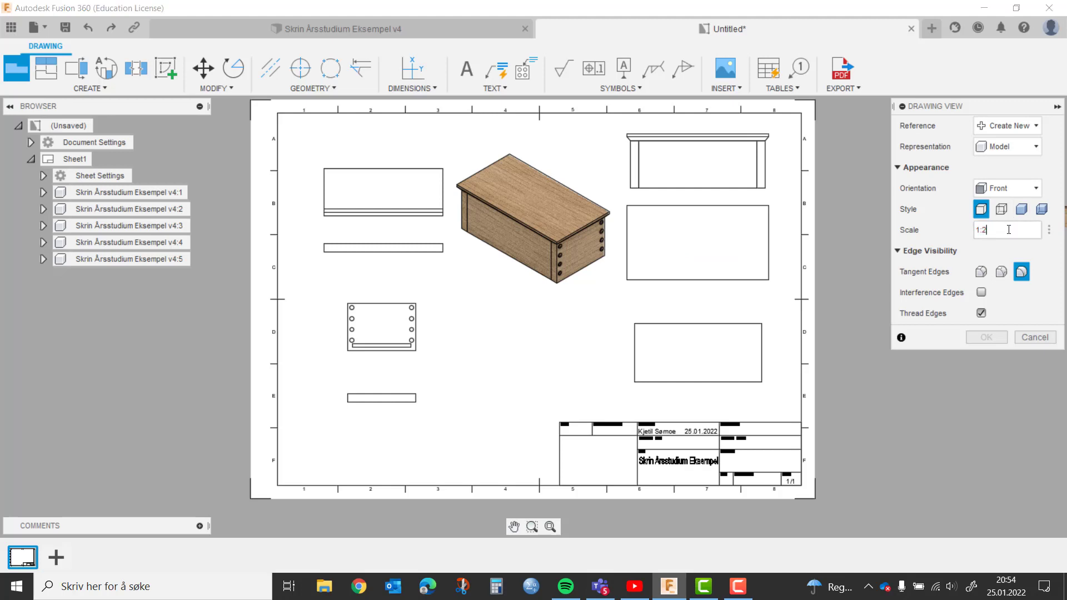
# - Place an NE Isometric base view at 1:2 below the first isometric view
pyautogui.click(1030, 149)
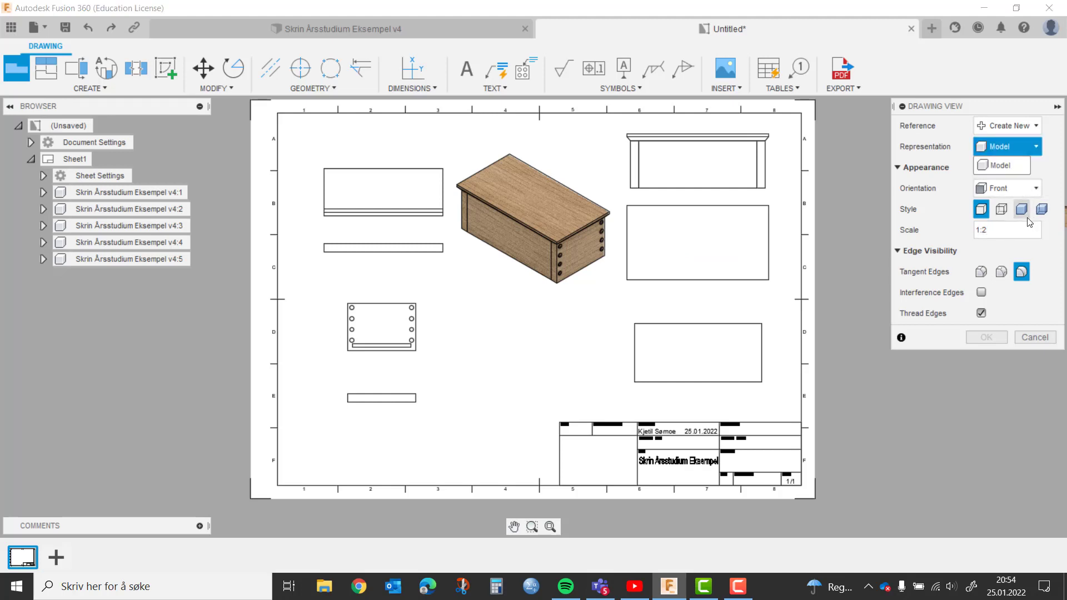
pyautogui.click(1007, 165)
pyautogui.click(1035, 188)
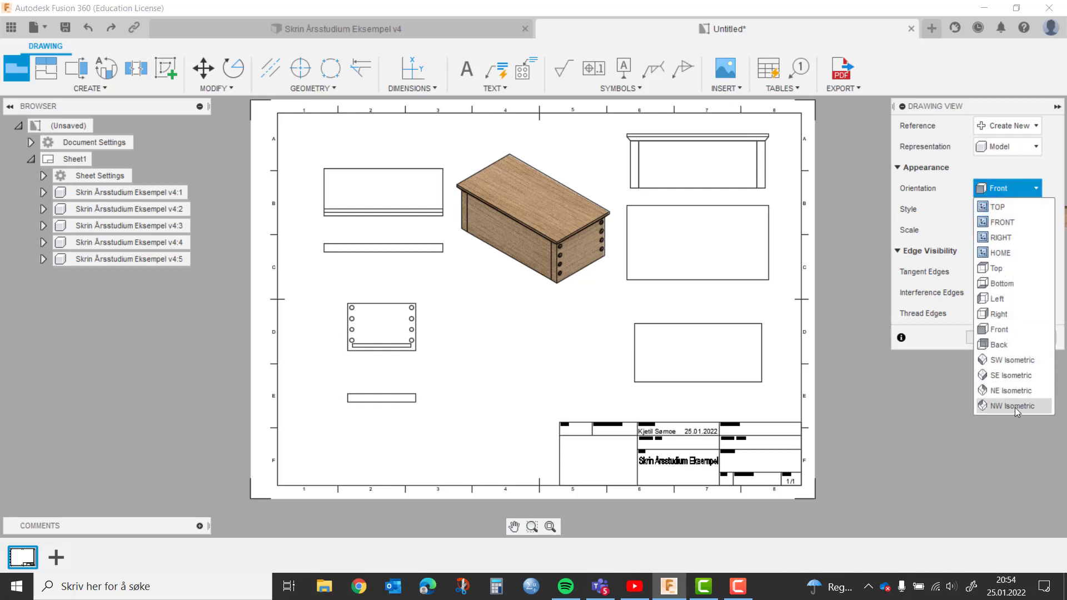
pyautogui.click(1015, 408)
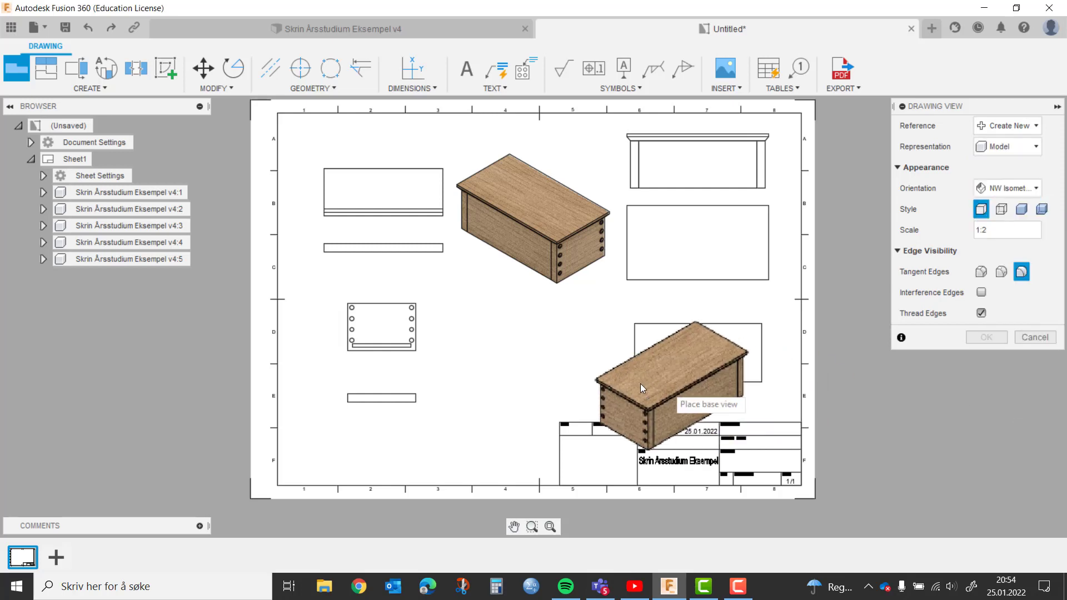
pyautogui.click(1038, 189)
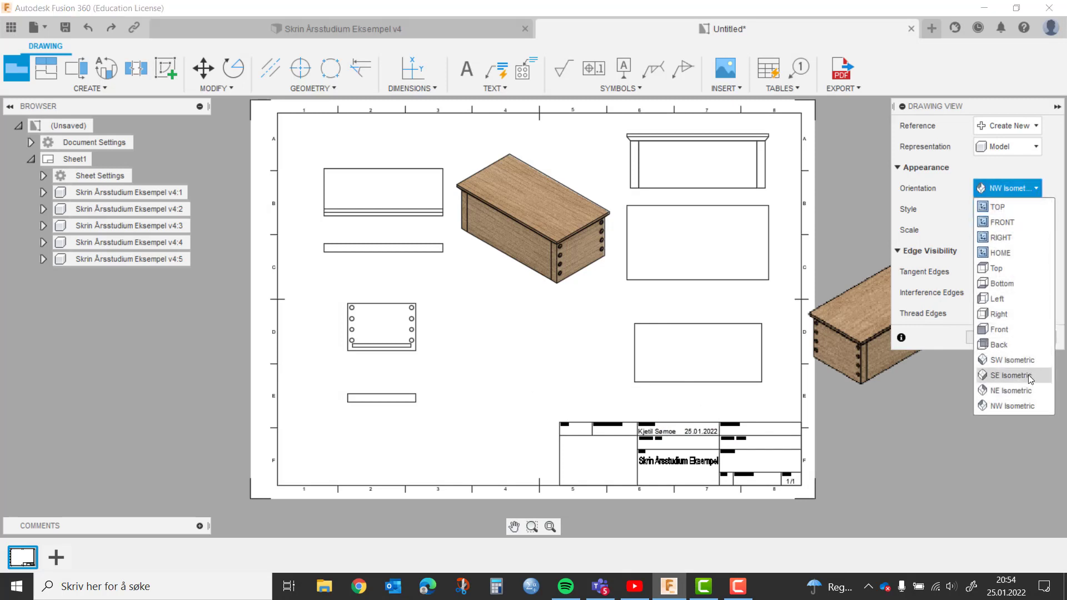
pyautogui.click(1019, 390)
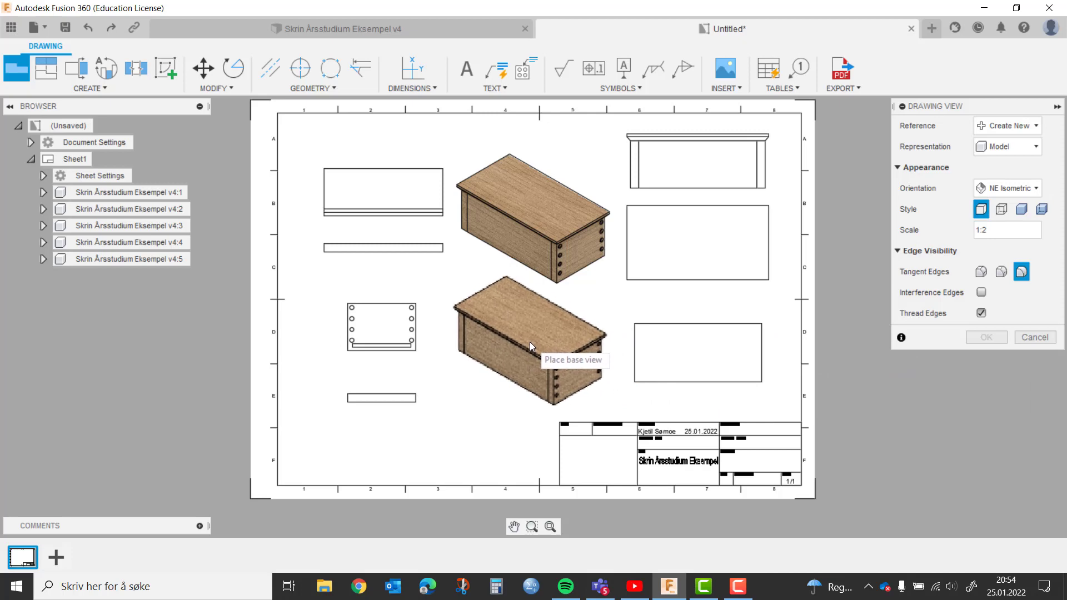
pyautogui.click(530, 346)
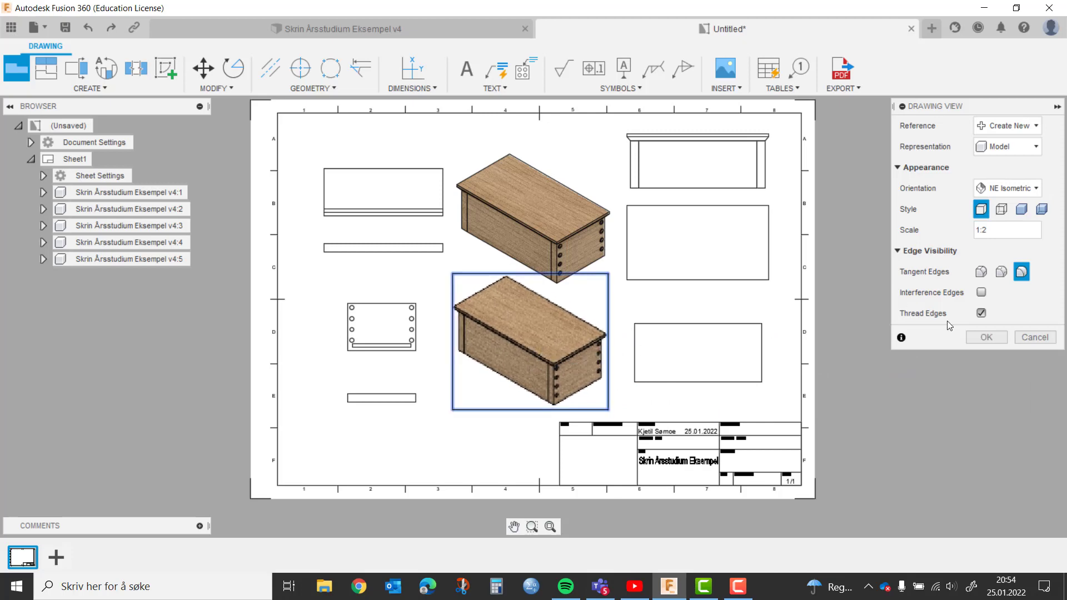
pyautogui.click(984, 338)
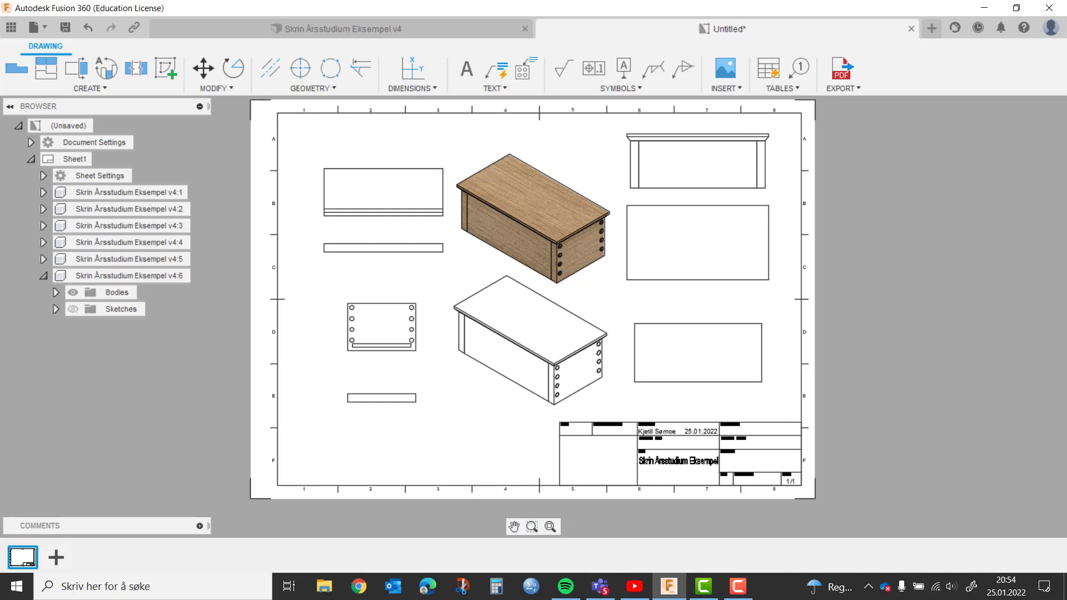
# - Expand the lower view's Skrog bodies and hide the Kortside and Langside 2 panels
pyautogui.click(56, 293)
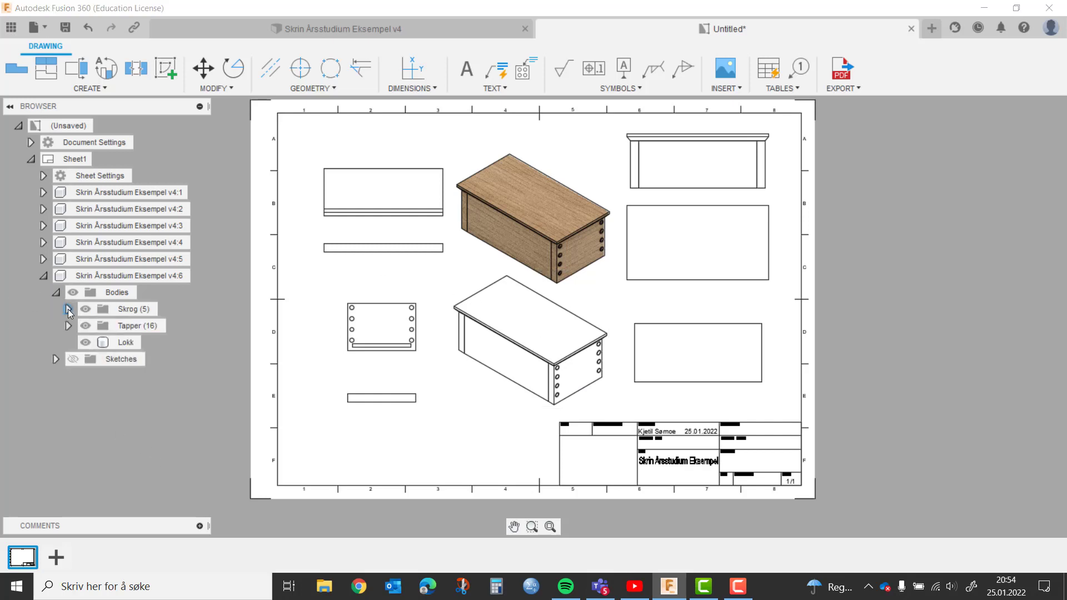
pyautogui.click(68, 309)
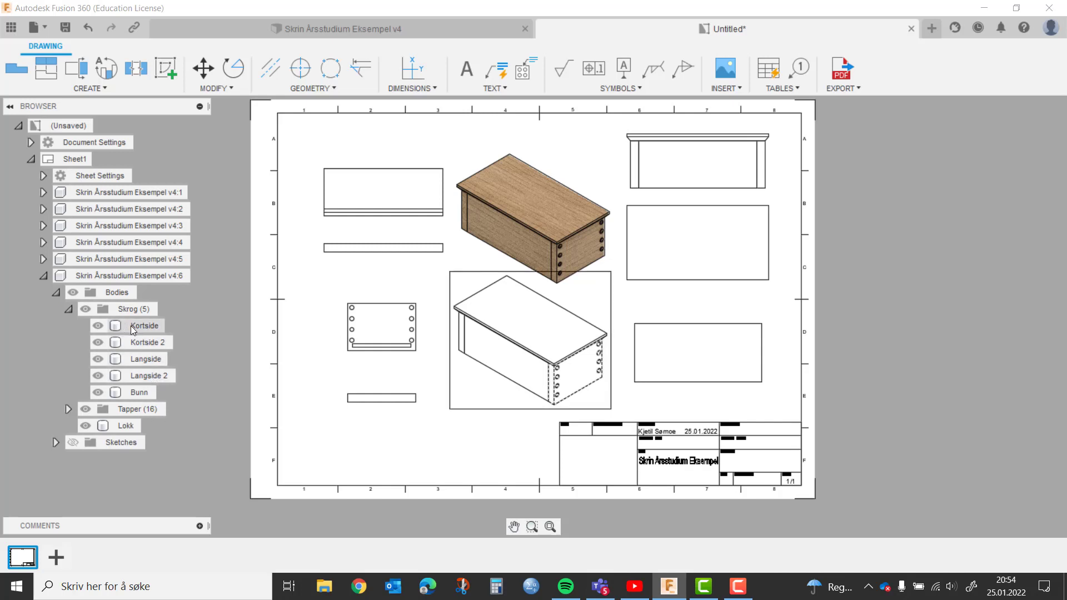
pyautogui.click(98, 326)
pyautogui.click(98, 326)
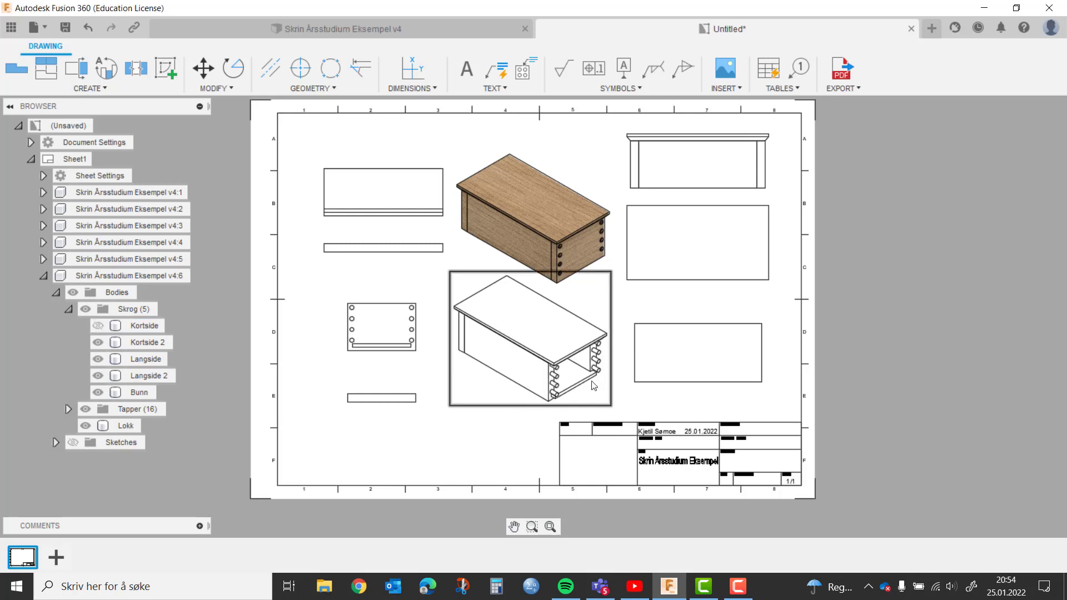
pyautogui.scroll(2, 574, 393)
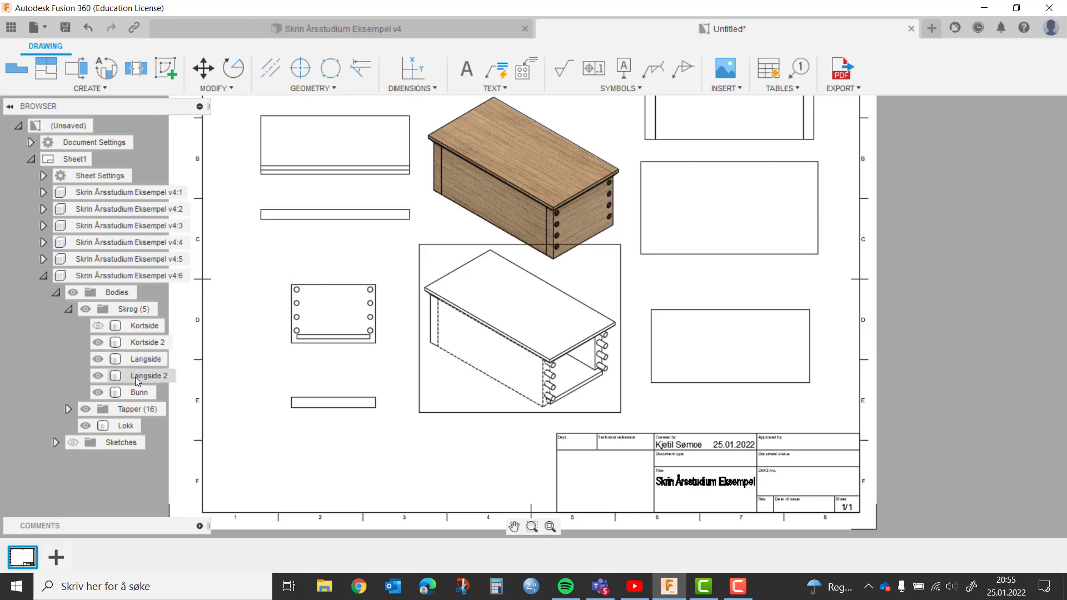
pyautogui.click(98, 375)
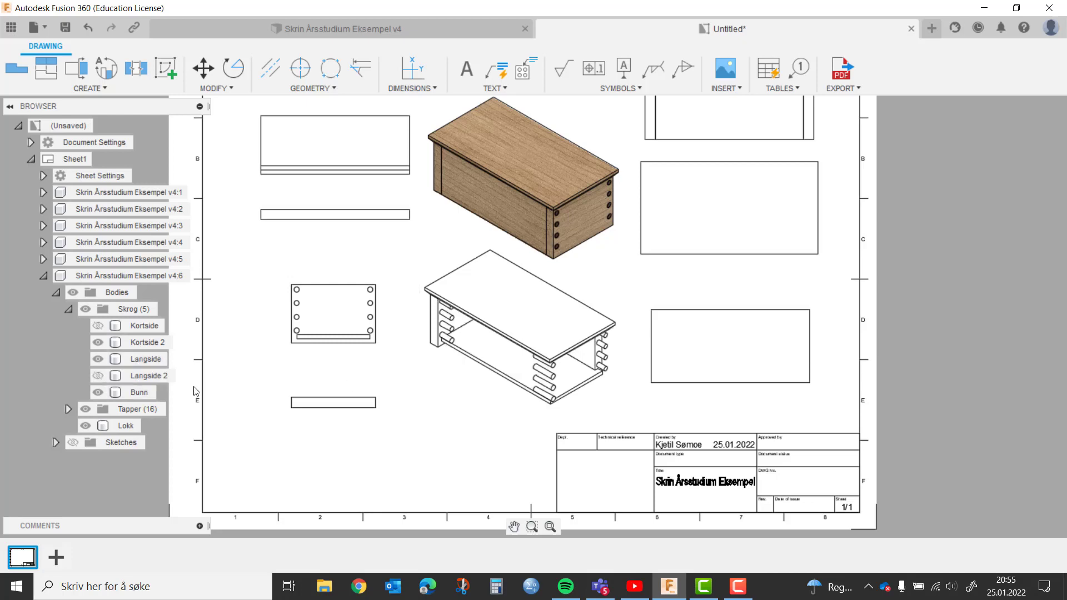
# - Hide the four Tapp dowels in the lower isometric view
pyautogui.click(69, 410)
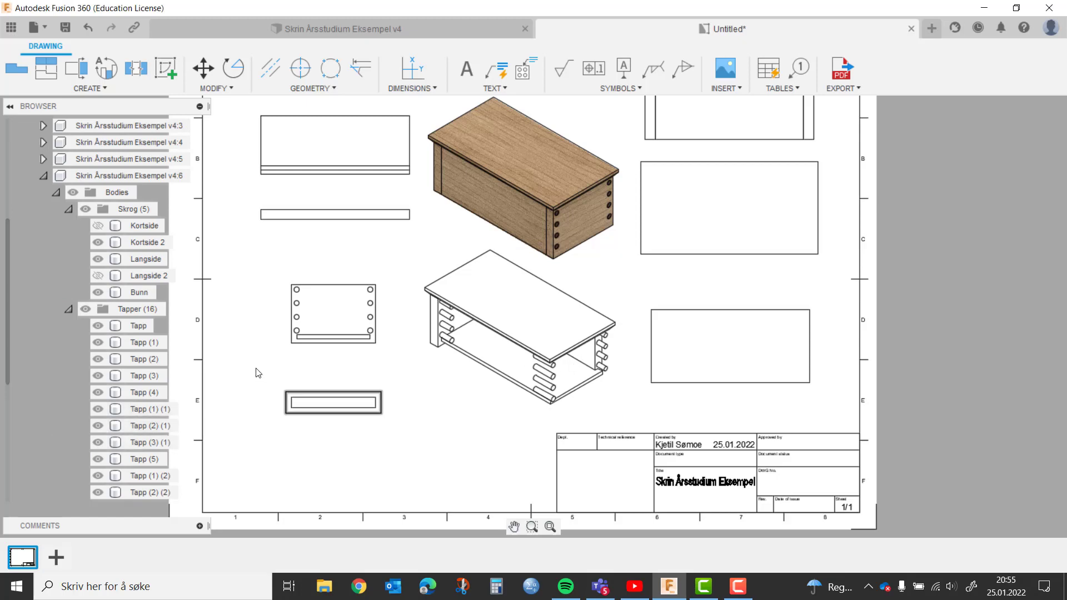
pyautogui.scroll(2, 168, 396)
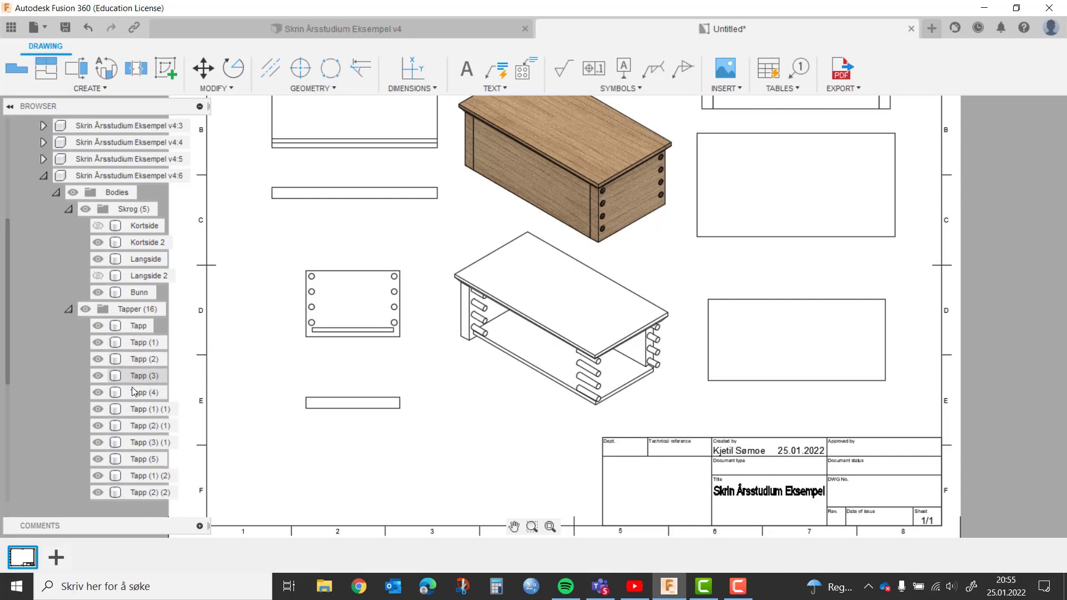
pyautogui.scroll(-2, 131, 392)
pyautogui.scroll(-2, 132, 392)
pyautogui.scroll(-3, 131, 392)
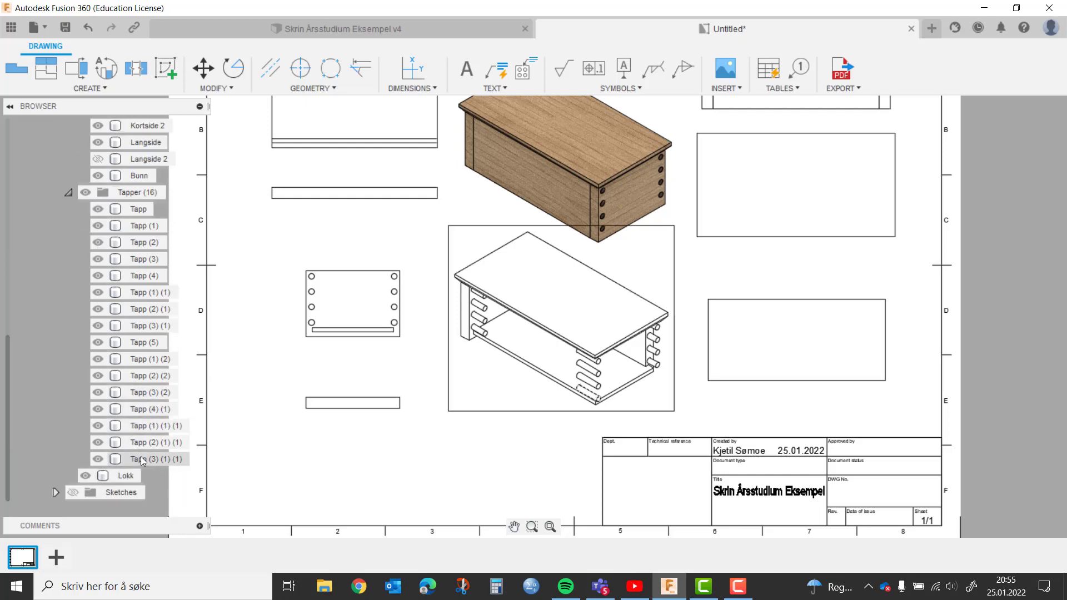
pyautogui.click(96, 459)
pyautogui.click(97, 448)
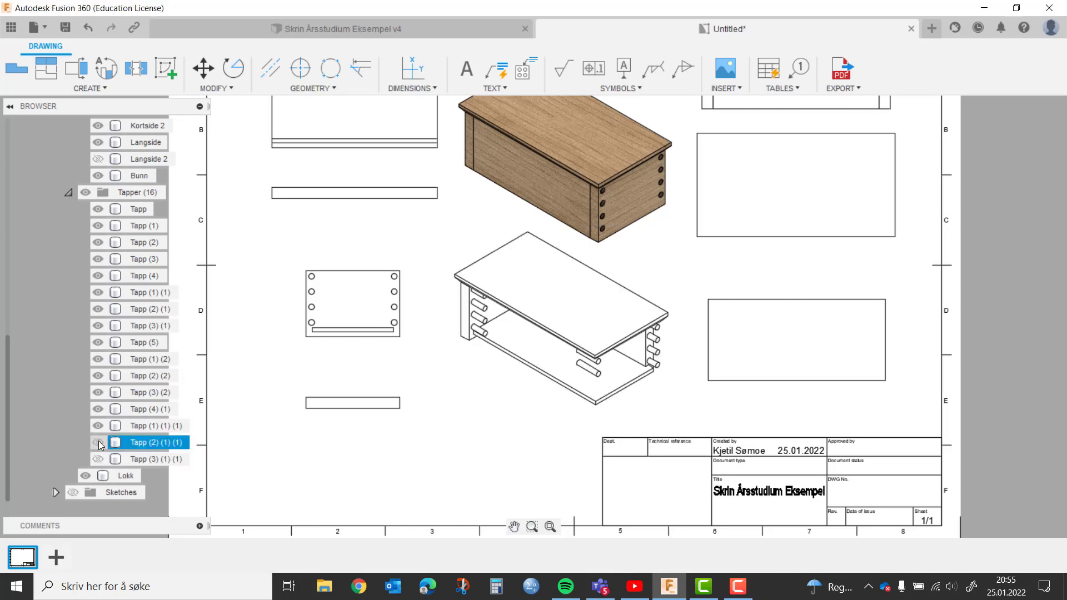
pyautogui.click(99, 429)
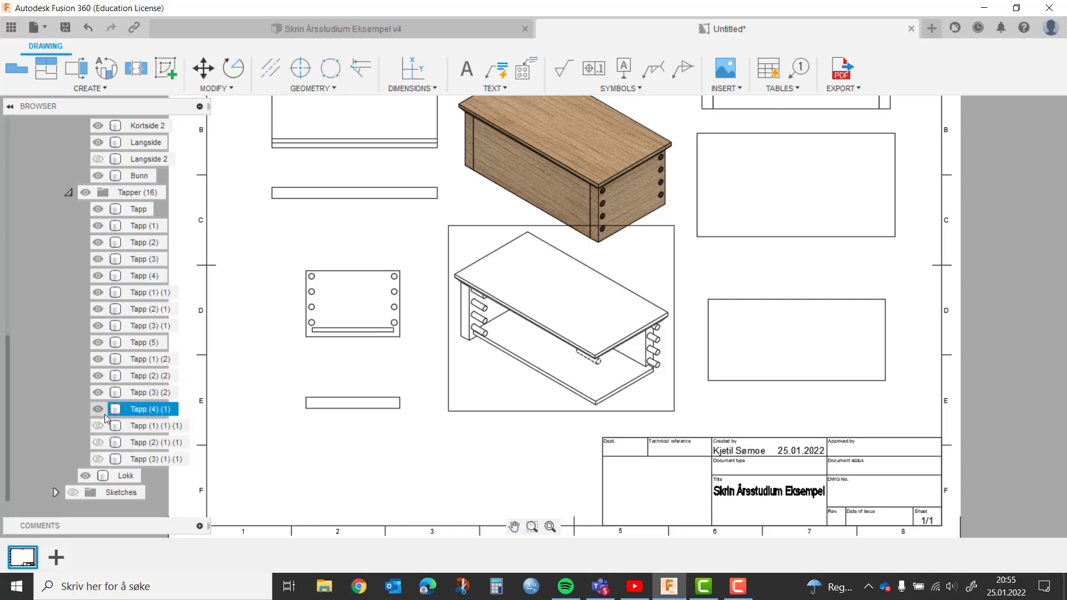
pyautogui.click(84, 411)
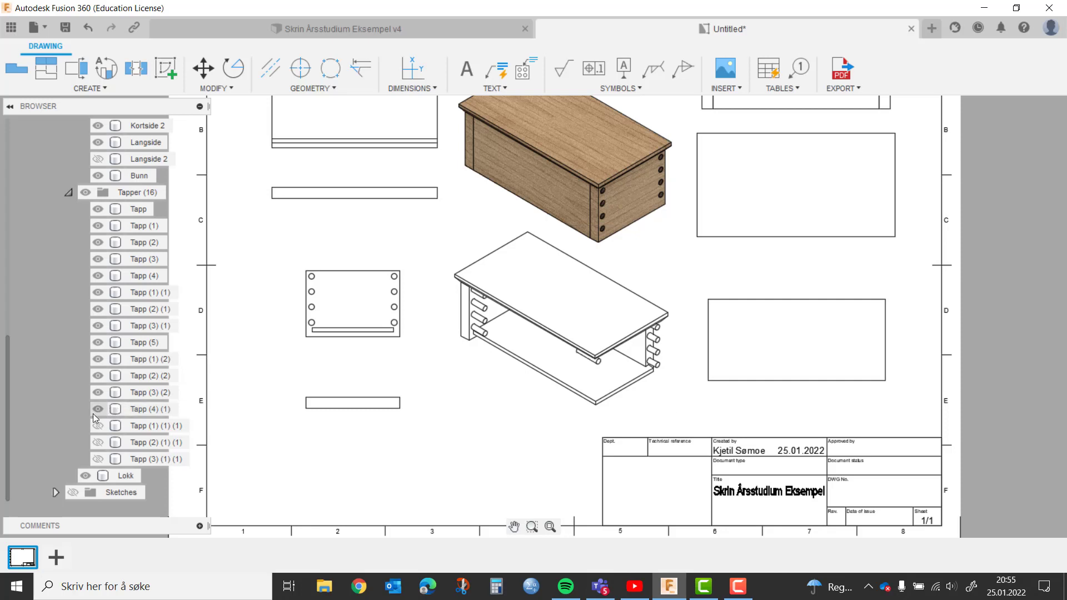
pyautogui.click(98, 410)
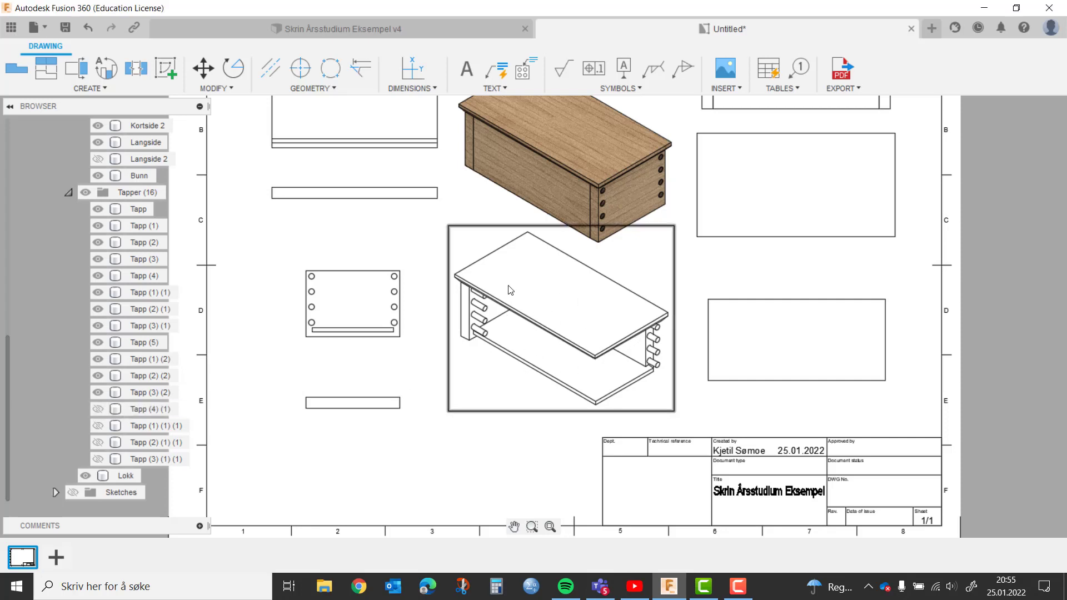
# - Hide the Lokk lid from the lower view and reposition the sheet
pyautogui.click(85, 476)
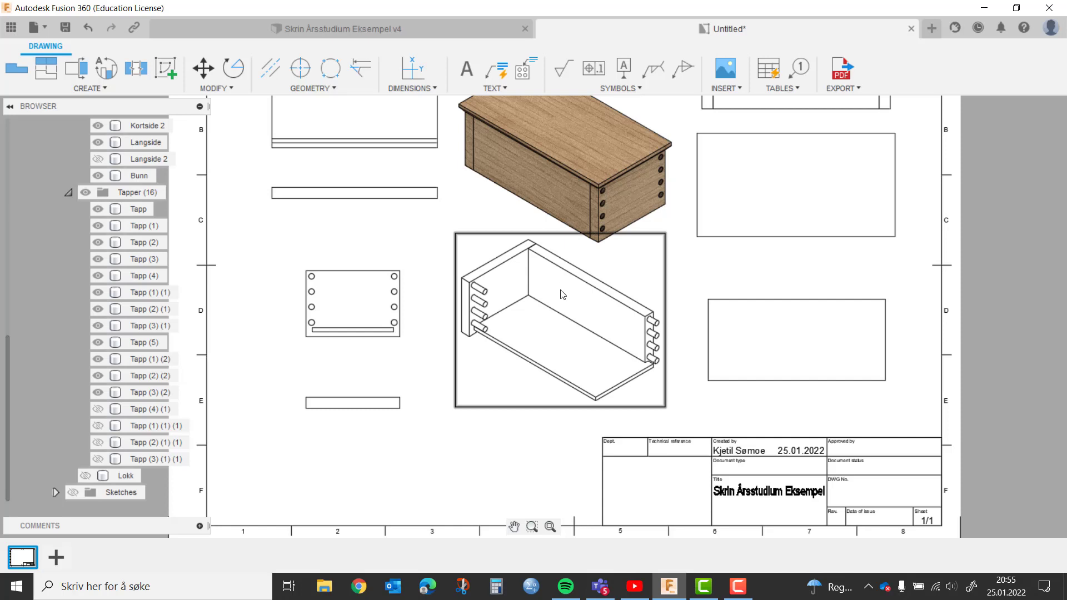
pyautogui.scroll(-3, 558, 300)
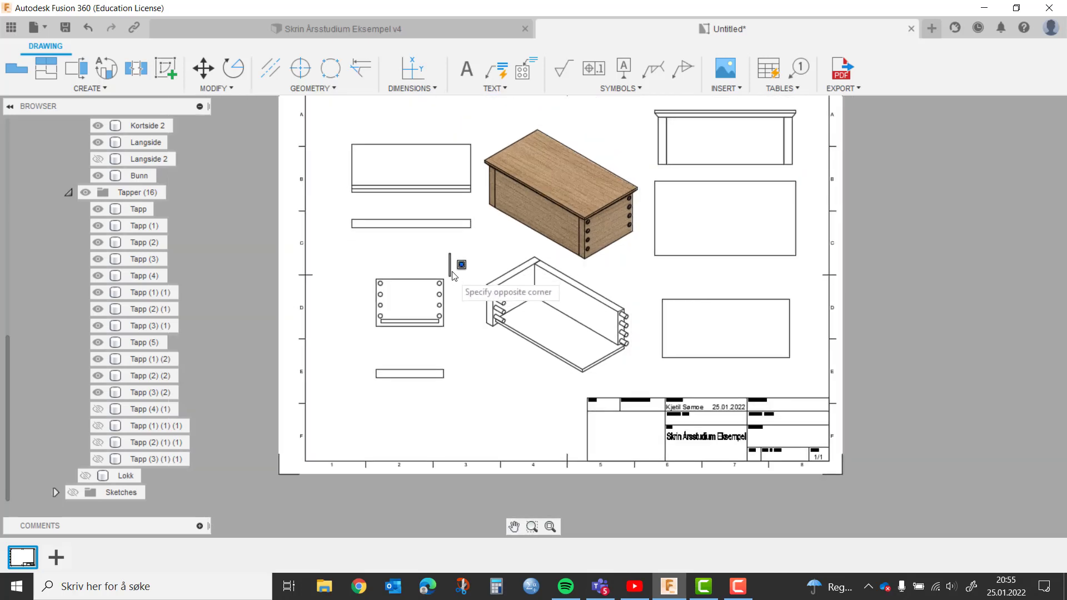
pyautogui.moveTo(464, 262); pyautogui.dragTo(479, 295, button='middle')
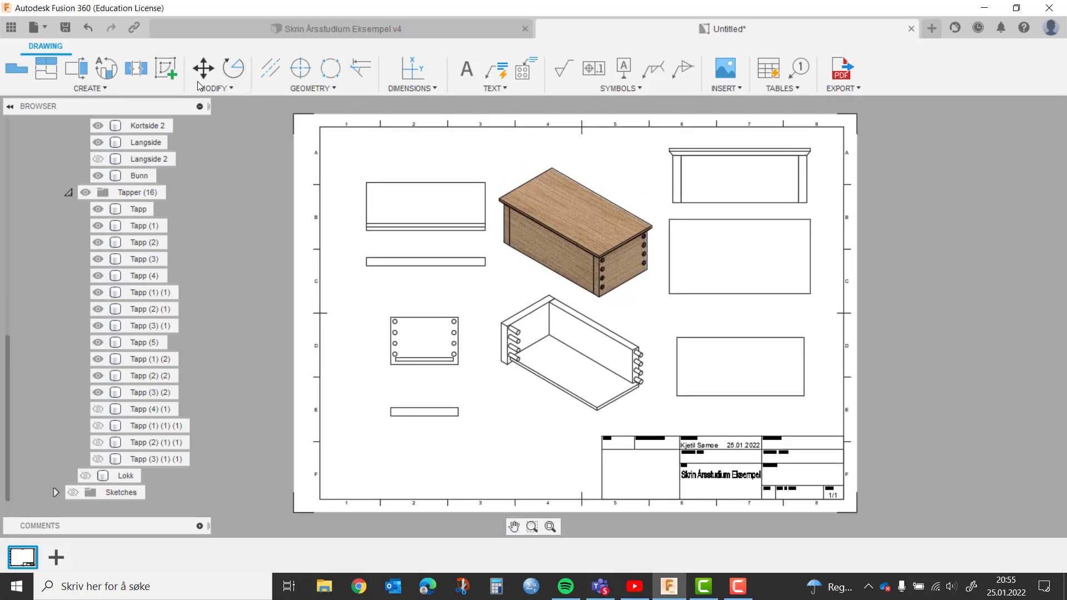
# - Dimension the upper-left view with a 176 width and a 70 height
pyautogui.click(412, 89)
pyautogui.click(415, 136)
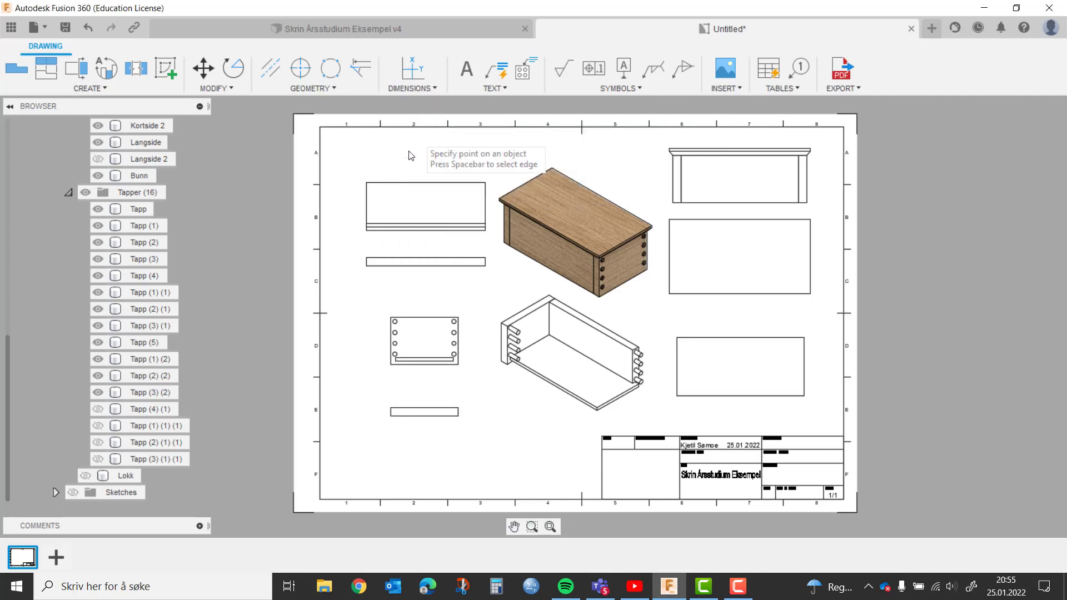
pyautogui.click(367, 184)
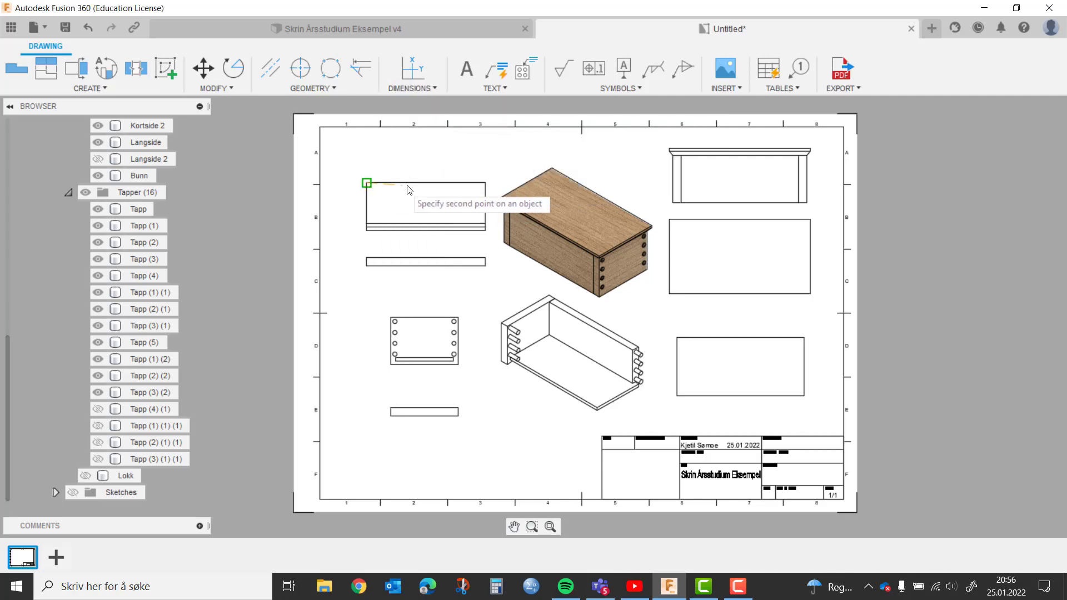
pyautogui.click(484, 183)
pyautogui.click(437, 168)
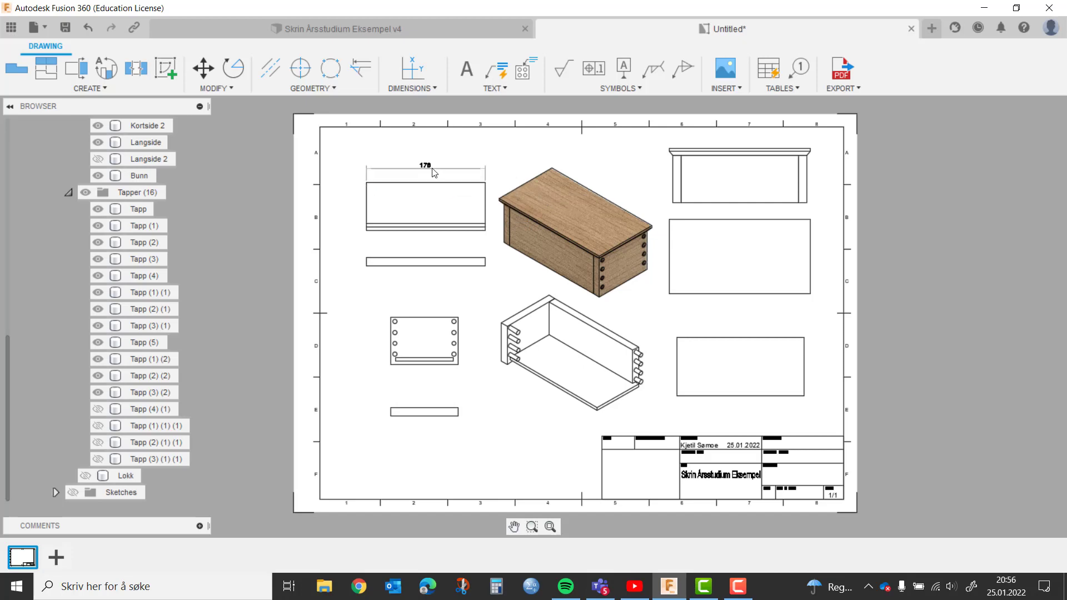
pyautogui.click(367, 183)
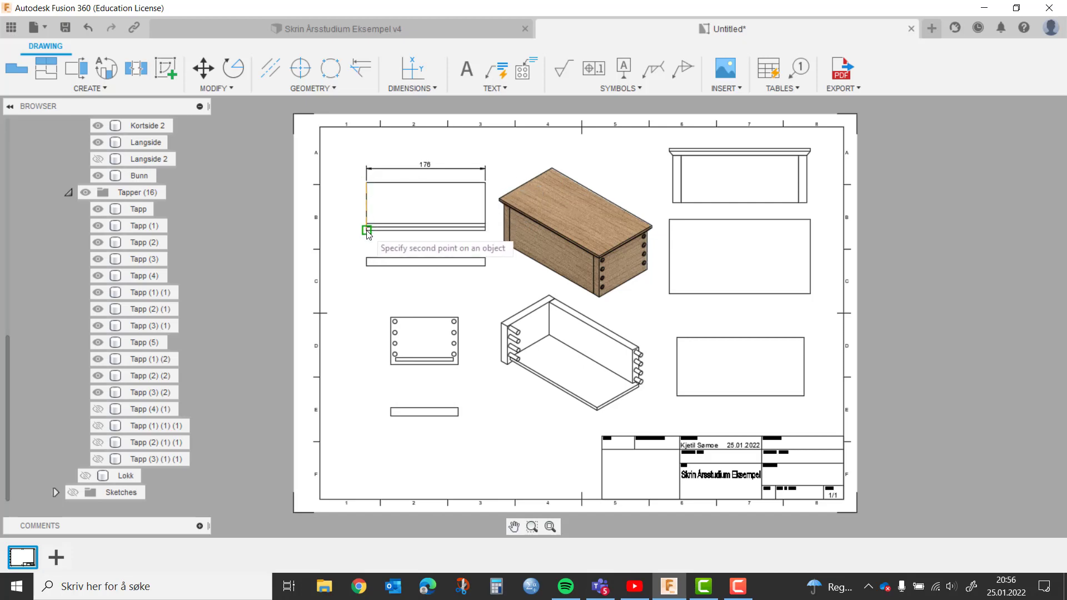
pyautogui.scroll(3, 366, 230)
pyautogui.scroll(1, 362, 228)
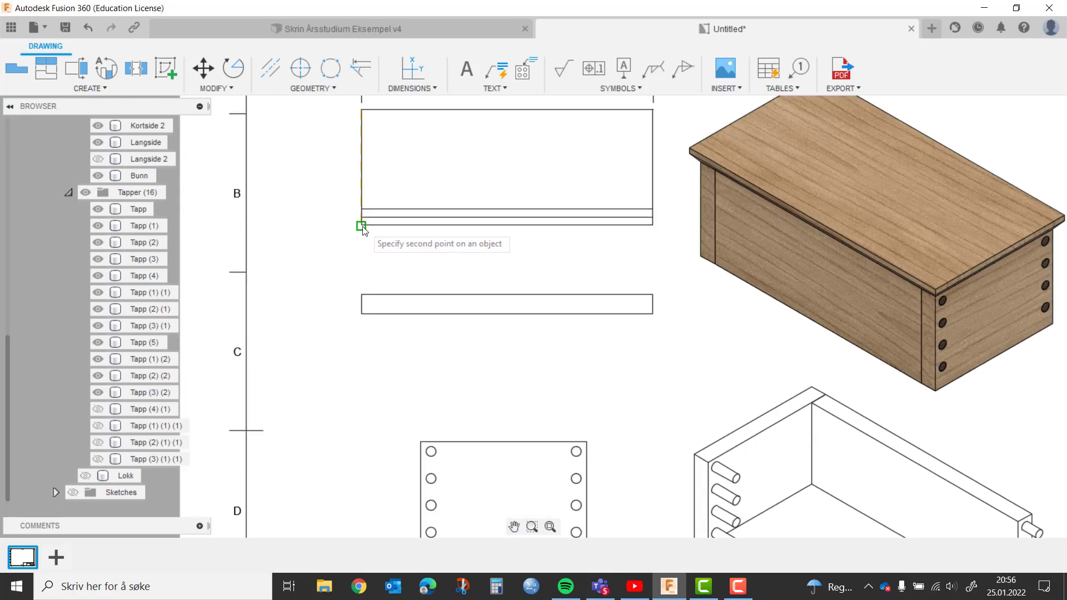
pyautogui.click(361, 226)
pyautogui.click(327, 225)
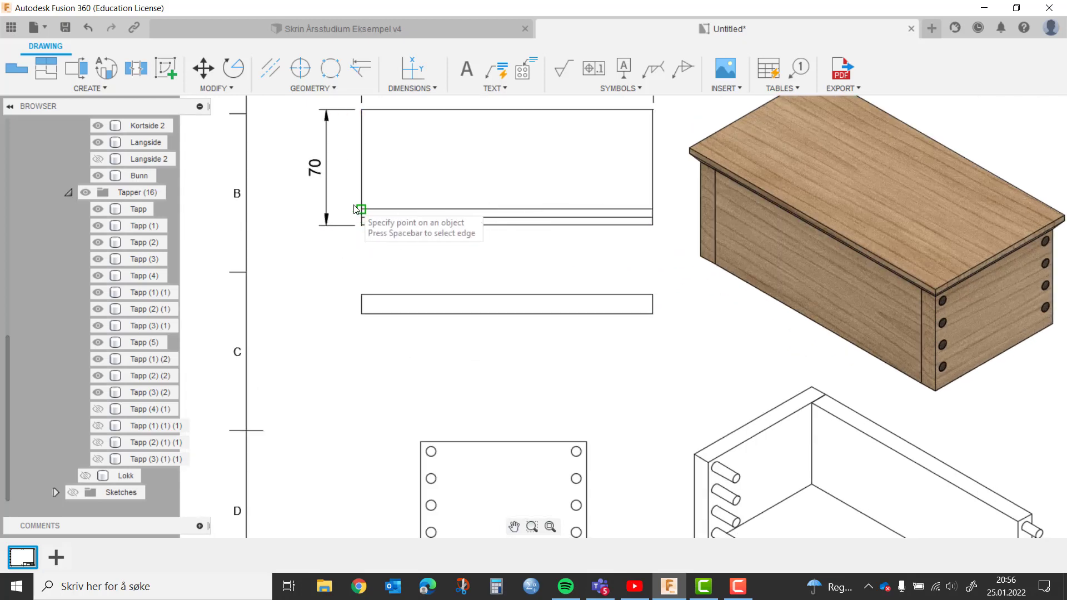
# - Add the 5 thickness to the bottom strip and 12 thickness to the strip below
pyautogui.click(361, 209)
pyautogui.click(361, 218)
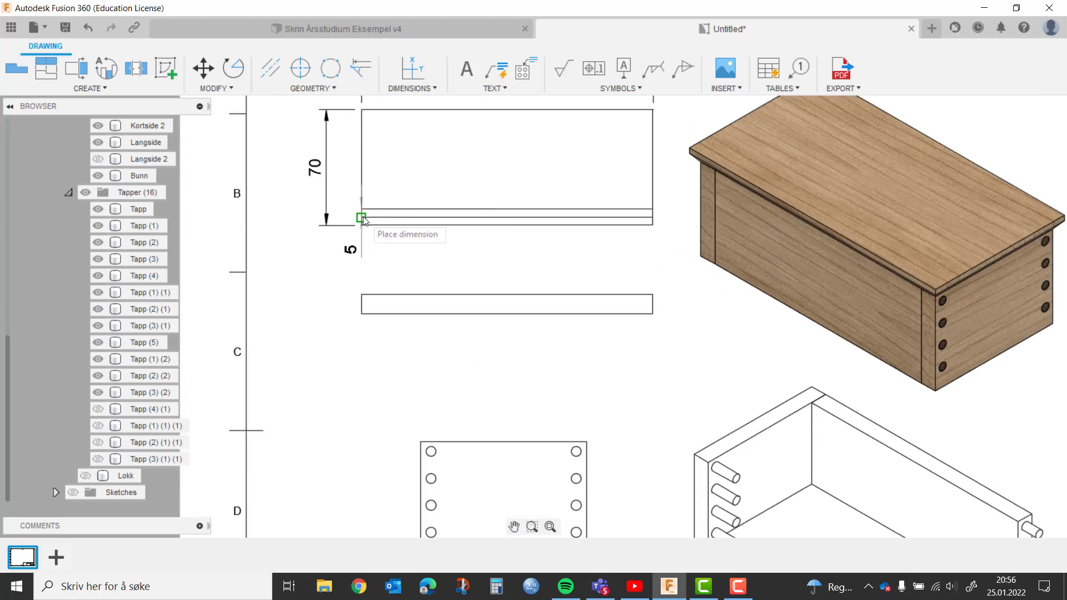
pyautogui.click(349, 218)
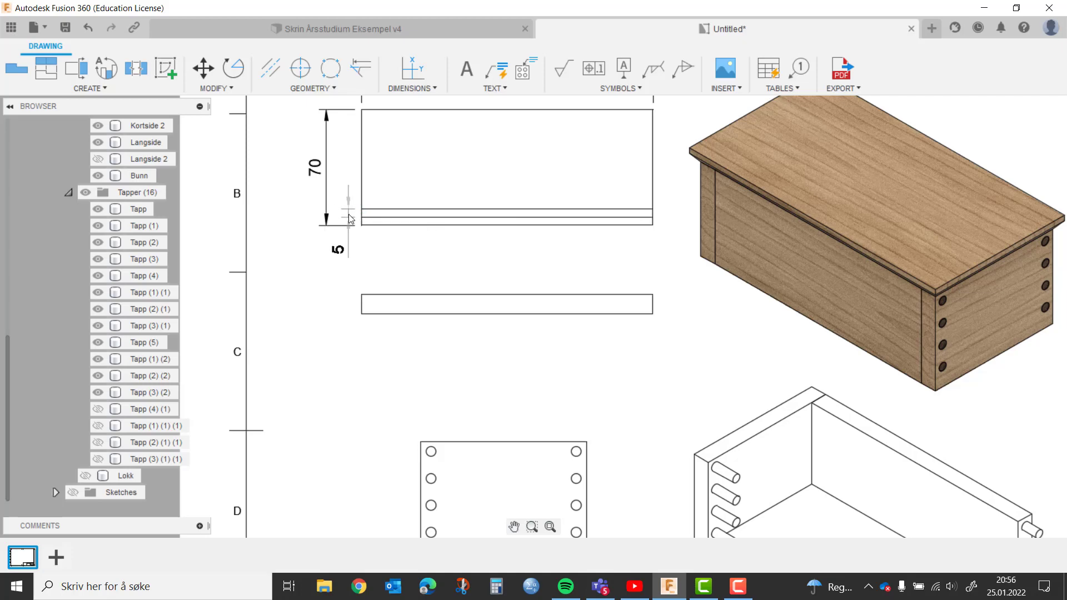
pyautogui.click(362, 294)
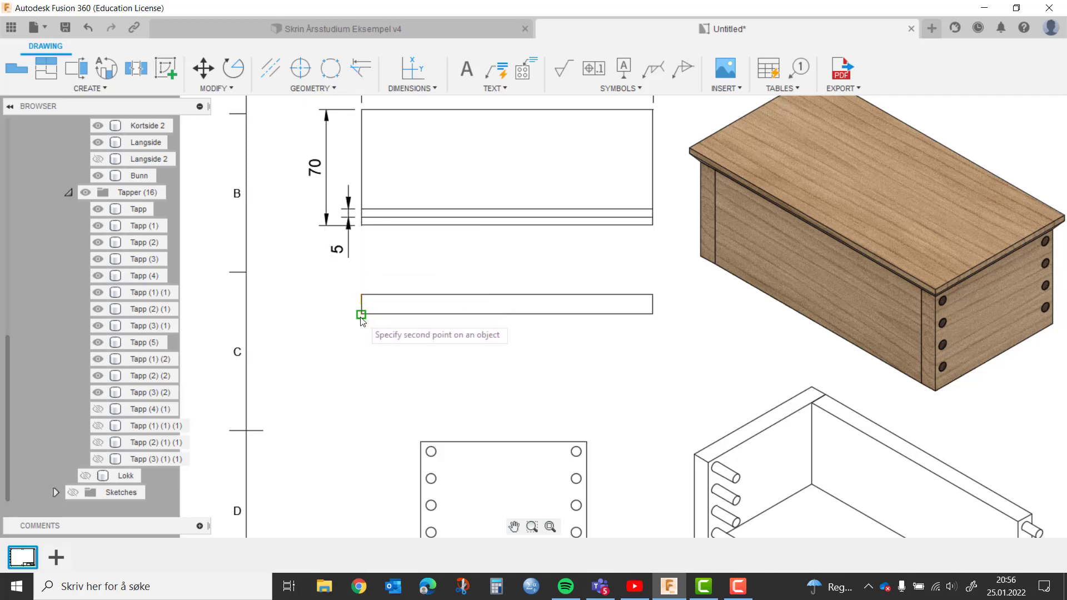
pyautogui.click(361, 314)
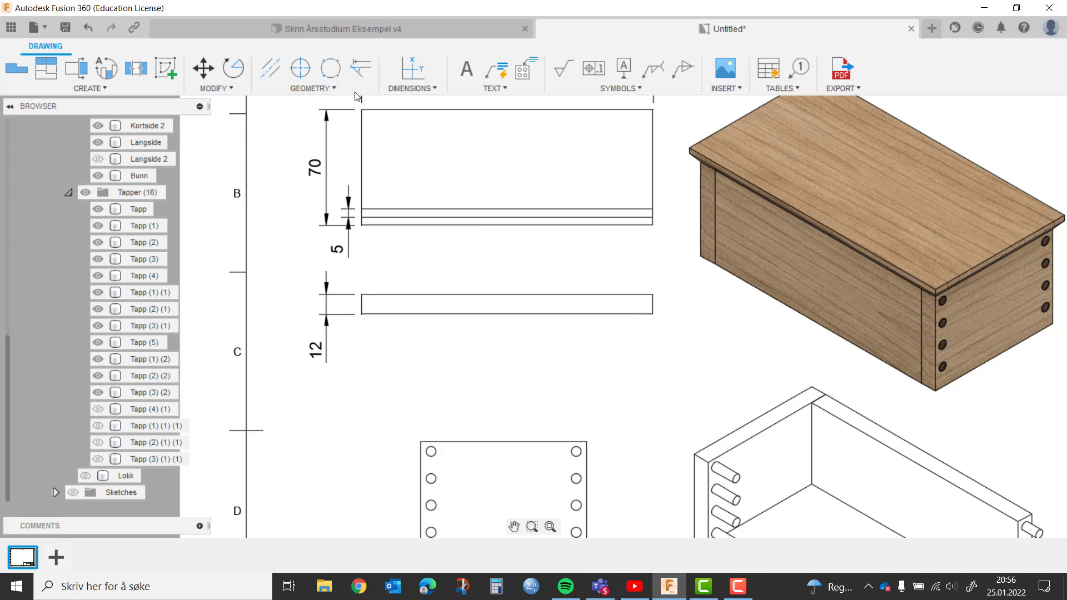
pyautogui.click(401, 89)
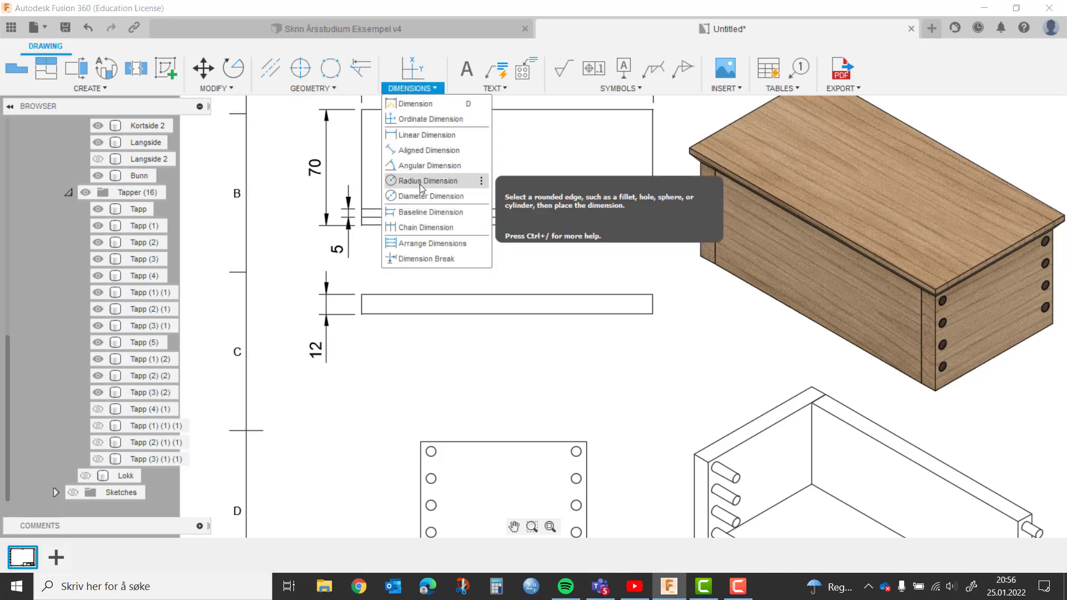
# - Label the panel view's top-left peg hole with a Ø6 diameter dimension
pyautogui.click(419, 198)
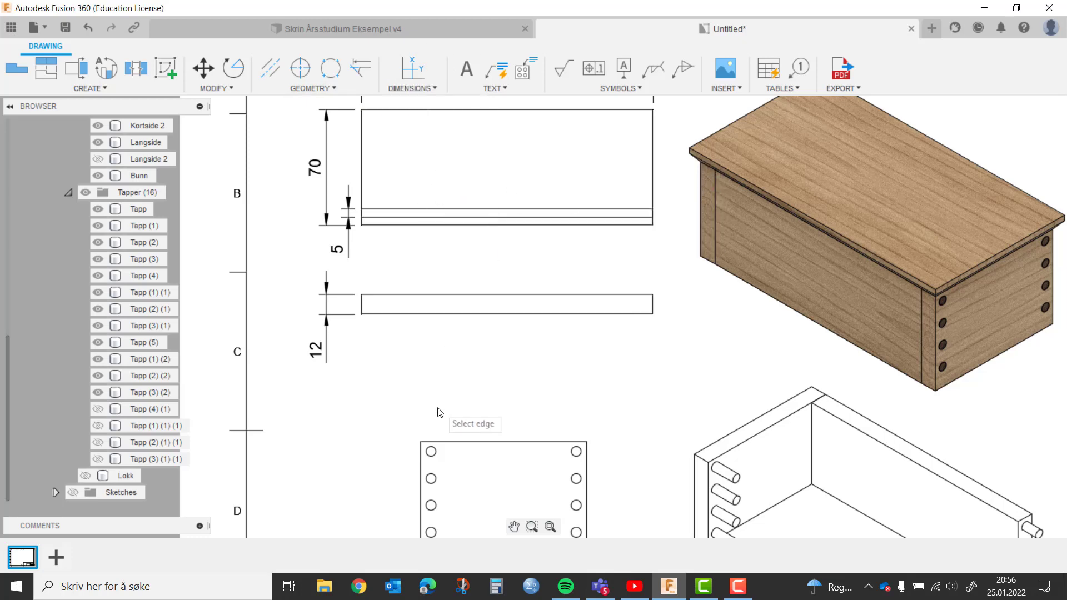
pyautogui.click(429, 449)
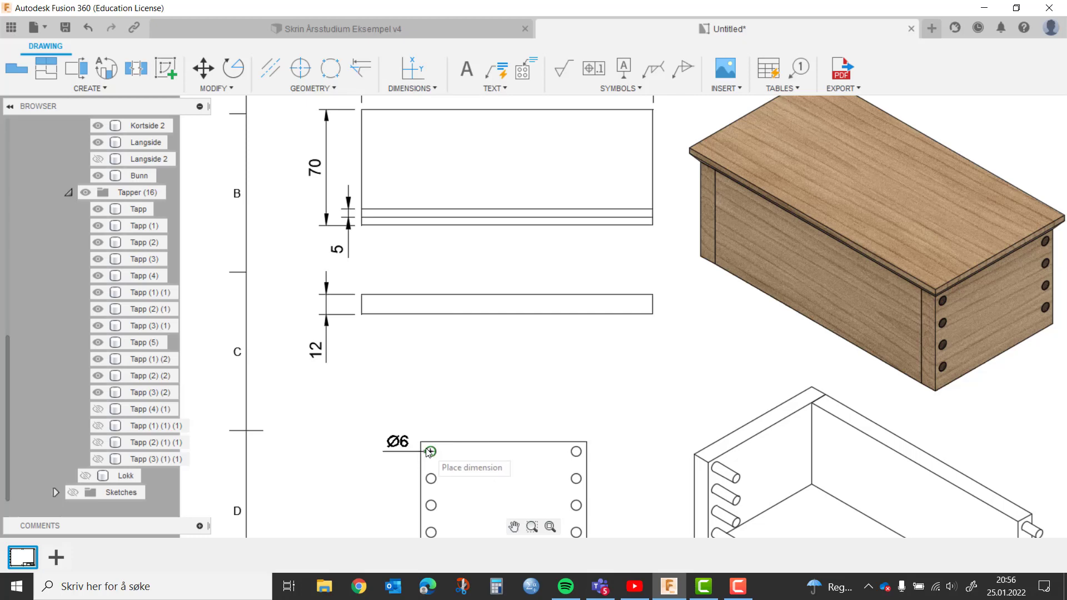
pyautogui.click(373, 452)
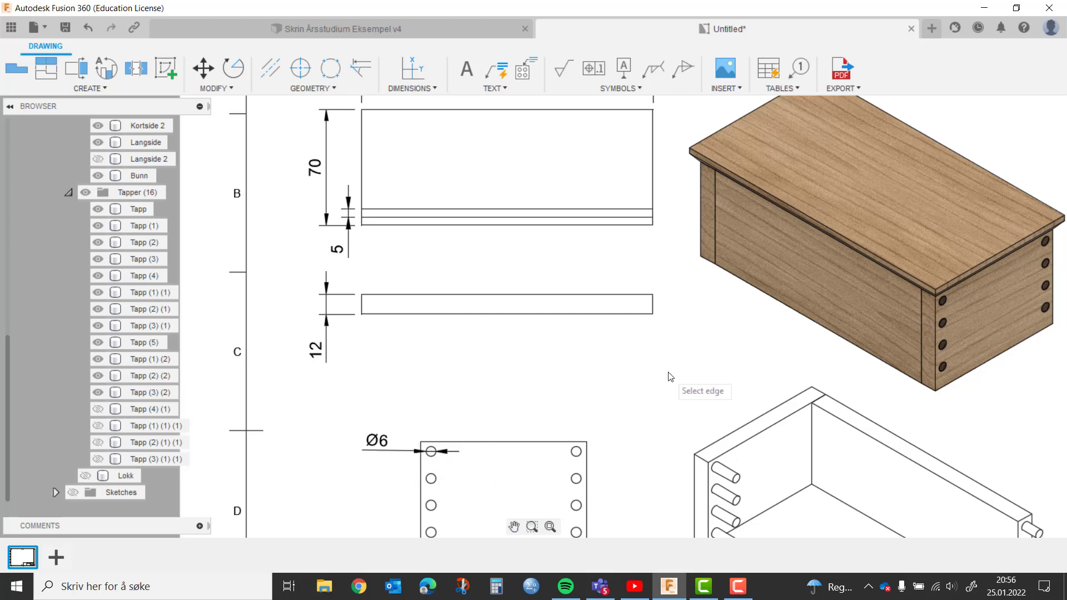
# - Fit the whole sheet in view and collapse the Tapper group and Skrin v4:6 tree
pyautogui.scroll(-3, 668, 373)
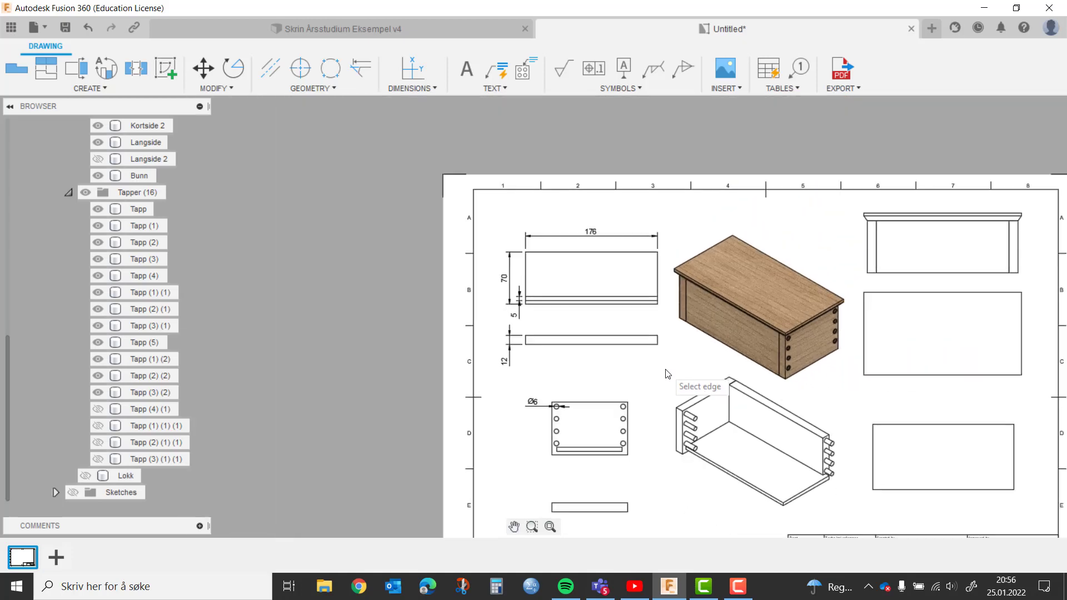
pyautogui.scroll(-1, 675, 371)
pyautogui.press('F6')
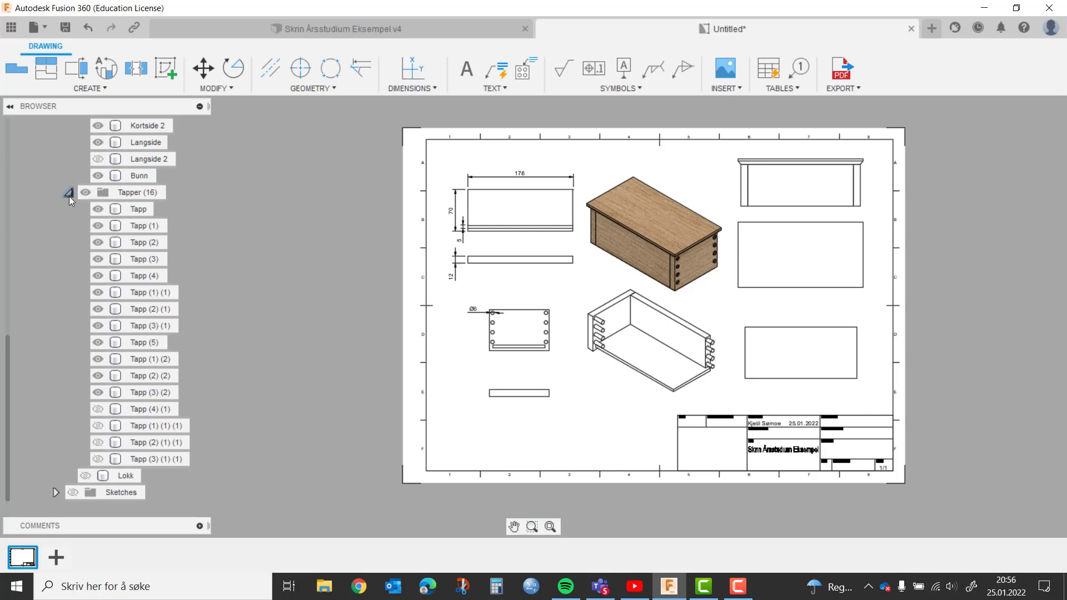
pyautogui.click(68, 193)
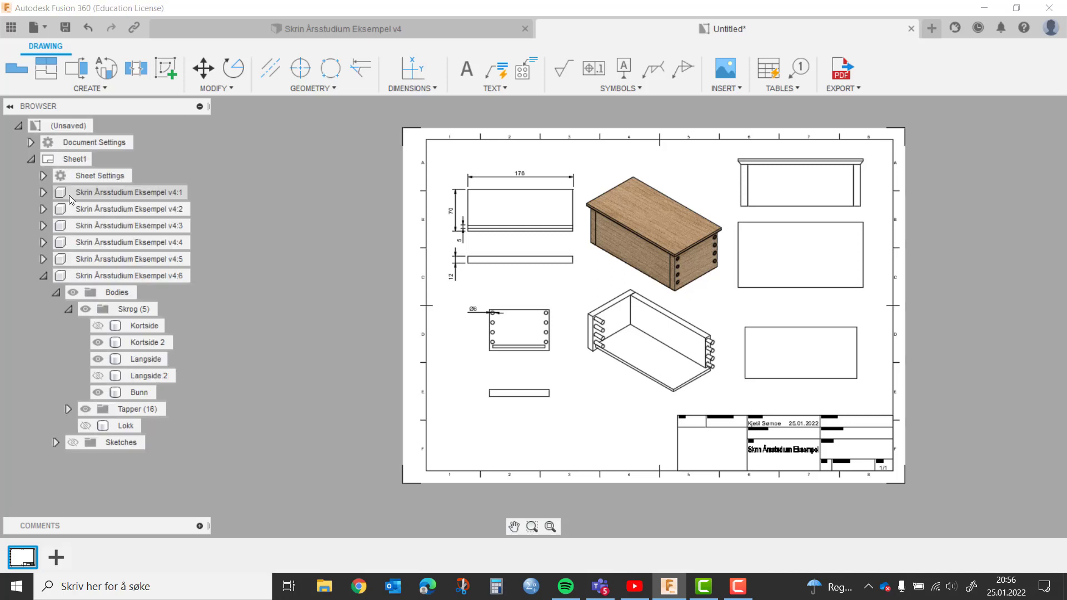
pyautogui.click(45, 279)
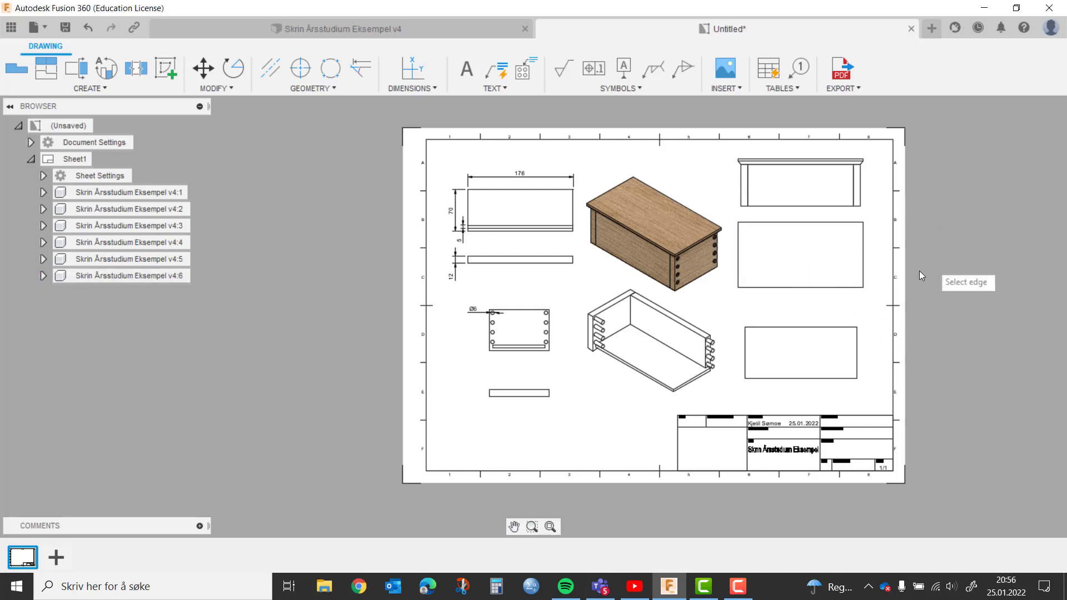